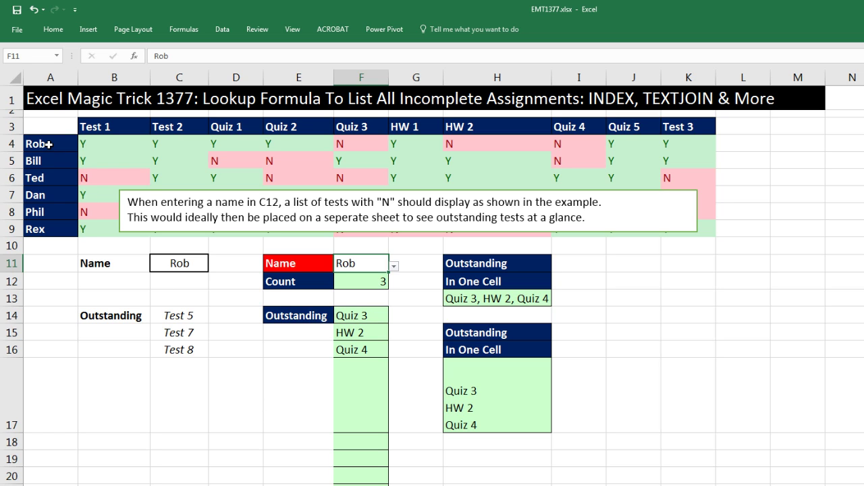
Highlight the names Rob–Rex, Rob's grade row, and his N entries under Quiz 3, HW 2 and Quiz 4.
drag(49, 144, 61, 229)
click(116, 147)
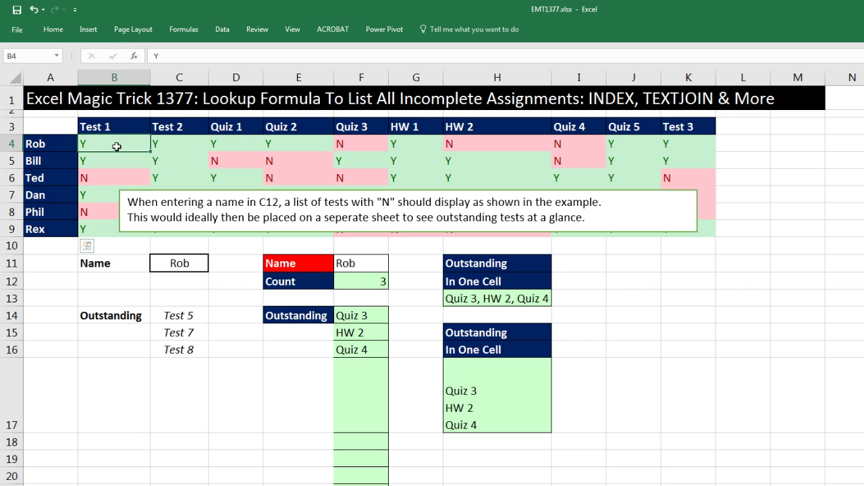
drag(116, 146, 675, 141)
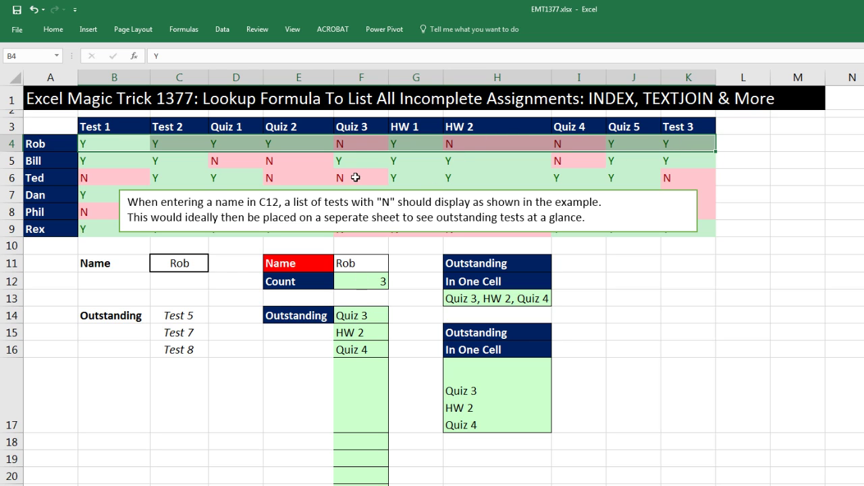
click(350, 144)
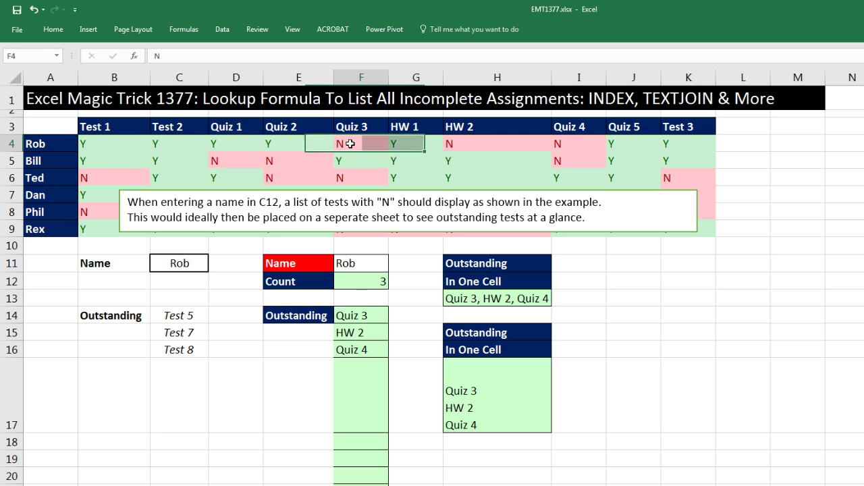
ctrl+click(461, 146)
ctrl+click(566, 146)
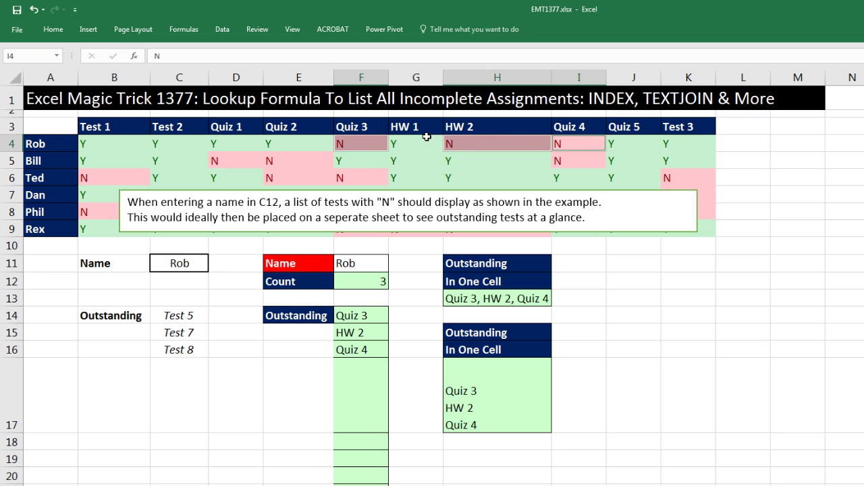
click(375, 126)
ctrl+click(486, 126)
ctrl+click(569, 127)
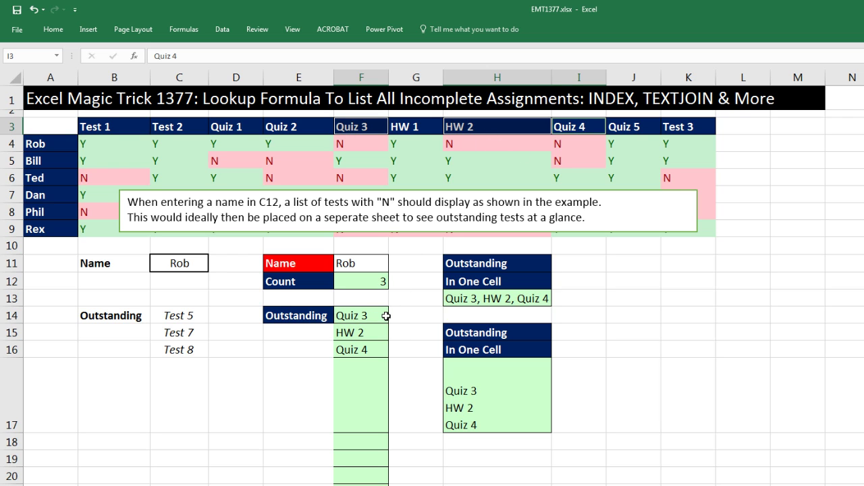
Choose Phil as the student in F11 and make row 17 taller to show the full list.
click(378, 263)
click(394, 267)
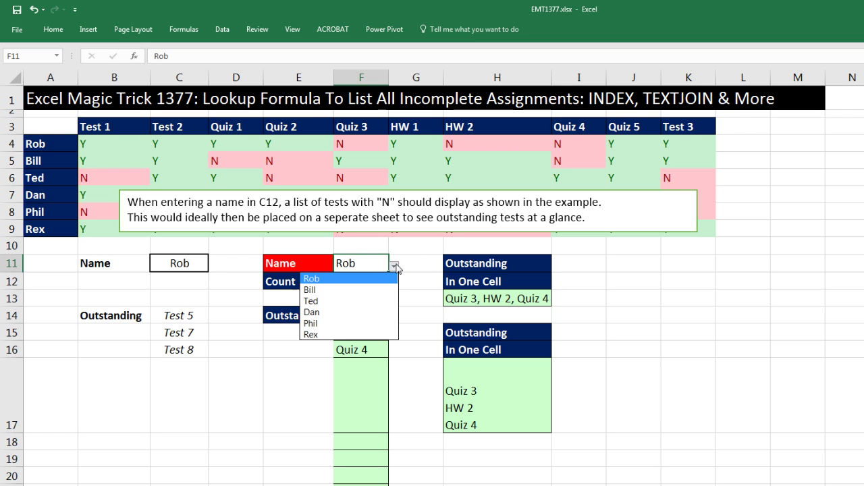
click(312, 324)
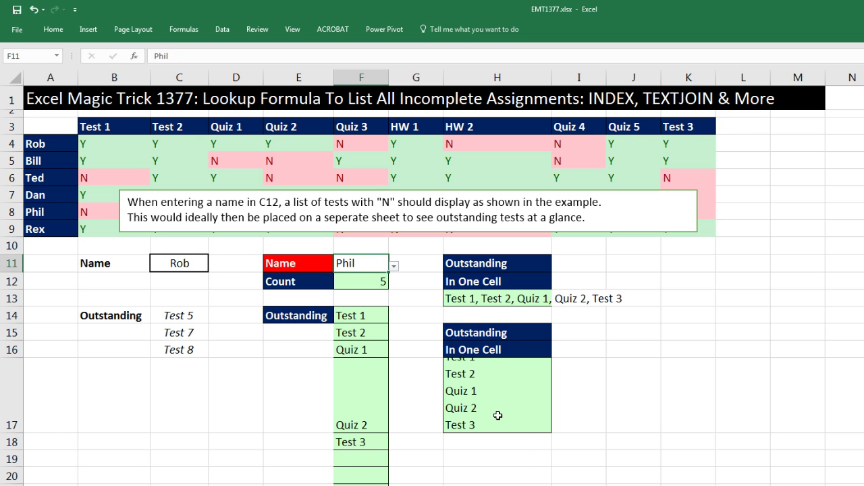
drag(17, 434, 16, 444)
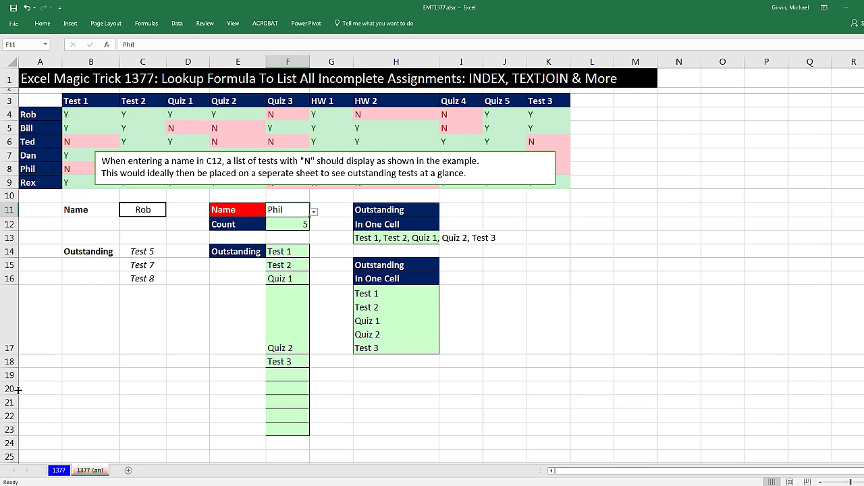
On the 1377 sheet, pick Rob in E11 and highlight his grades B4:K4.
click(58, 472)
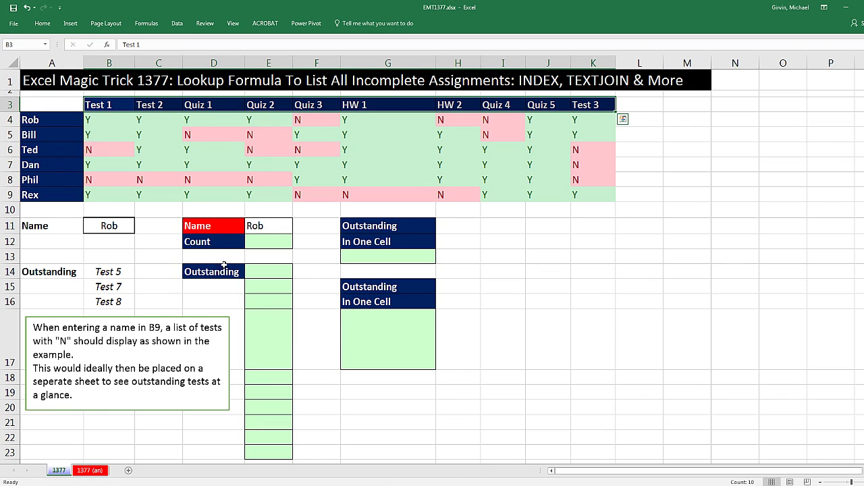
click(264, 243)
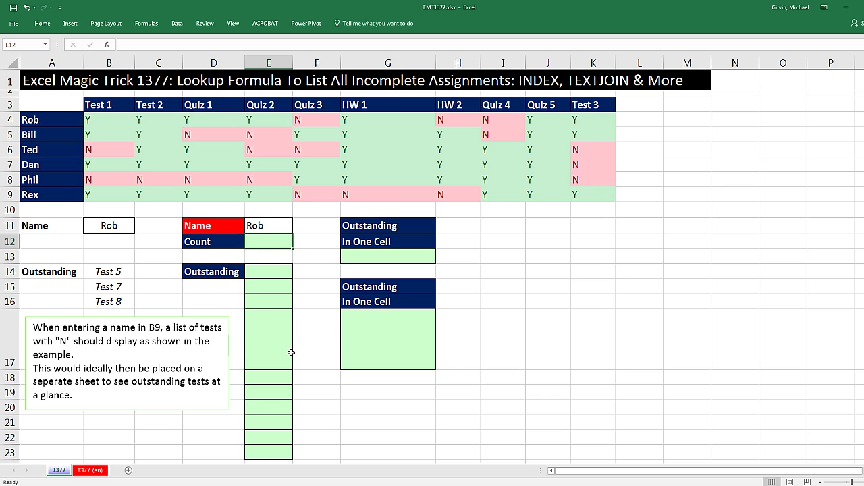
click(279, 222)
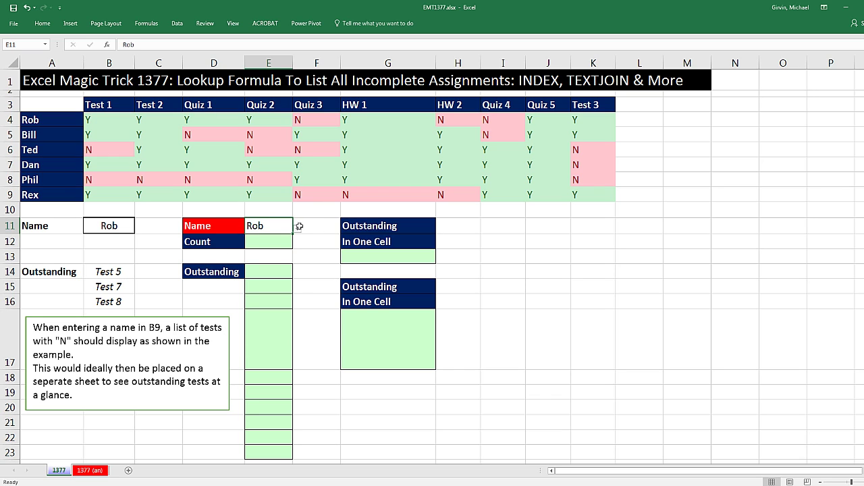
click(297, 230)
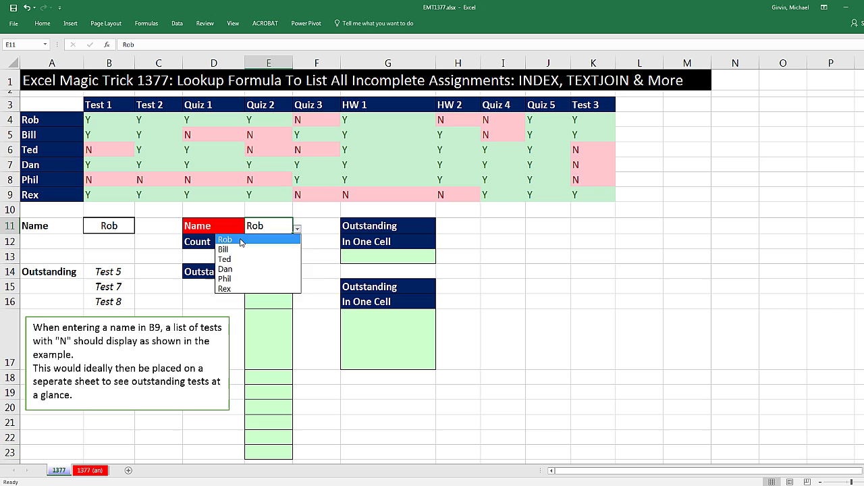
click(241, 240)
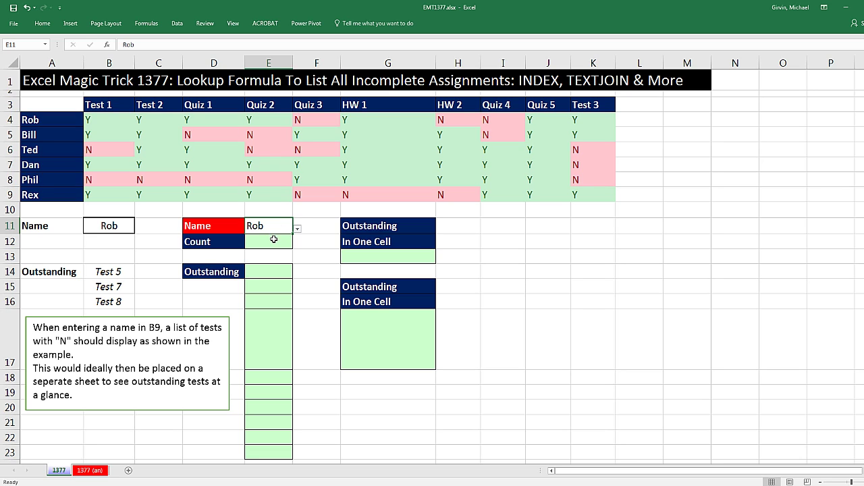
click(271, 241)
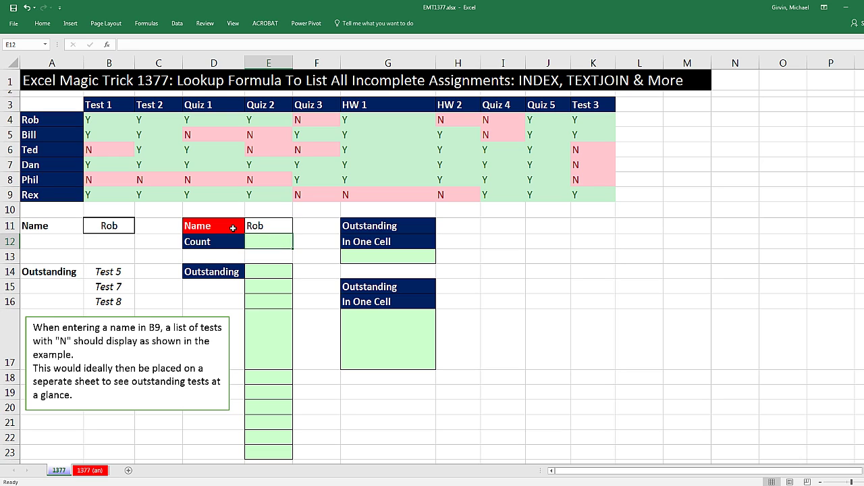
drag(116, 122, 587, 121)
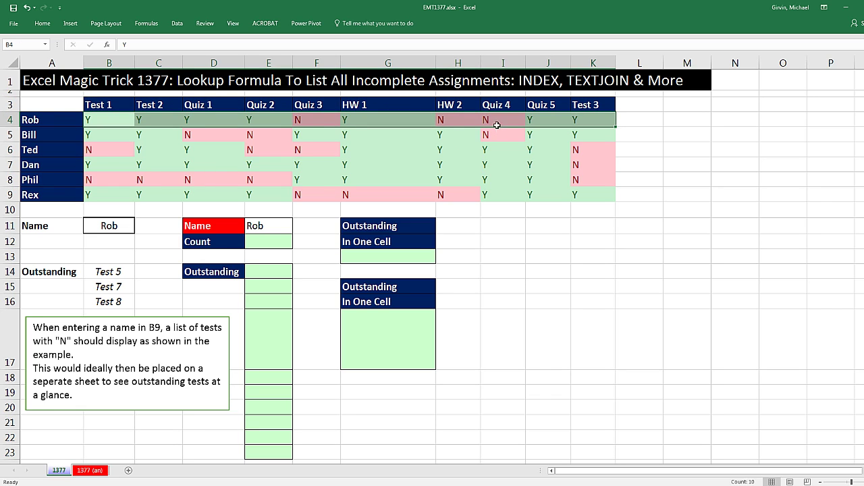
Switch the E11 student to Ted and highlight his grades B6:K6.
click(270, 226)
click(297, 229)
click(250, 258)
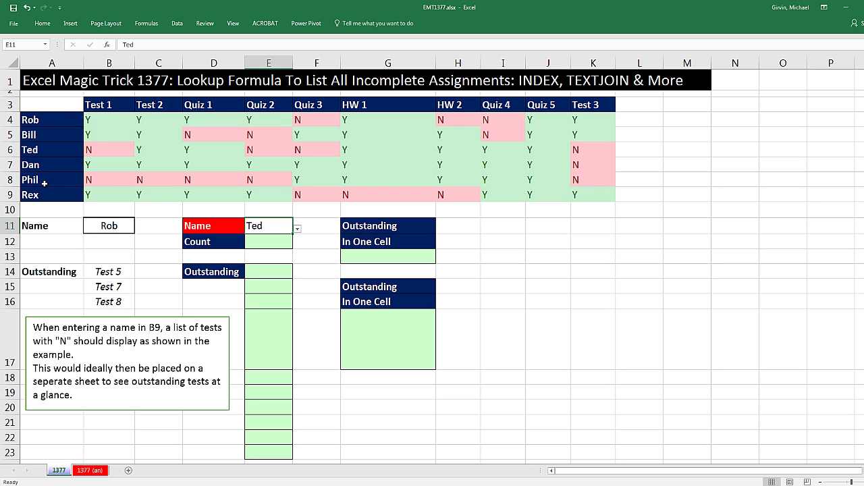
drag(94, 151, 601, 150)
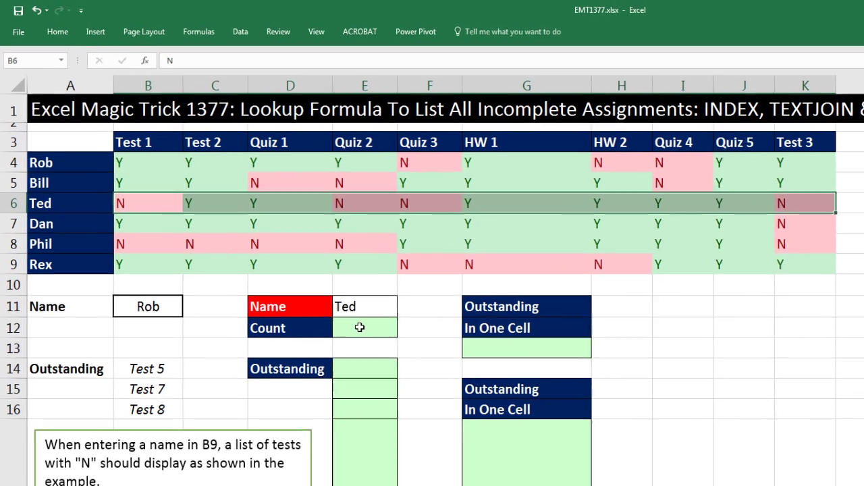
Start an INDEX formula in E12 using the grade grid B4:K9 as its array.
click(269, 242)
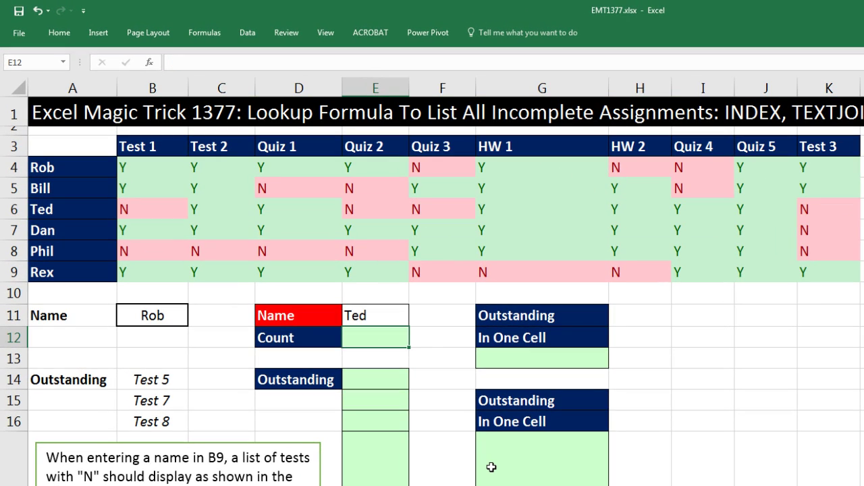
text(=in)
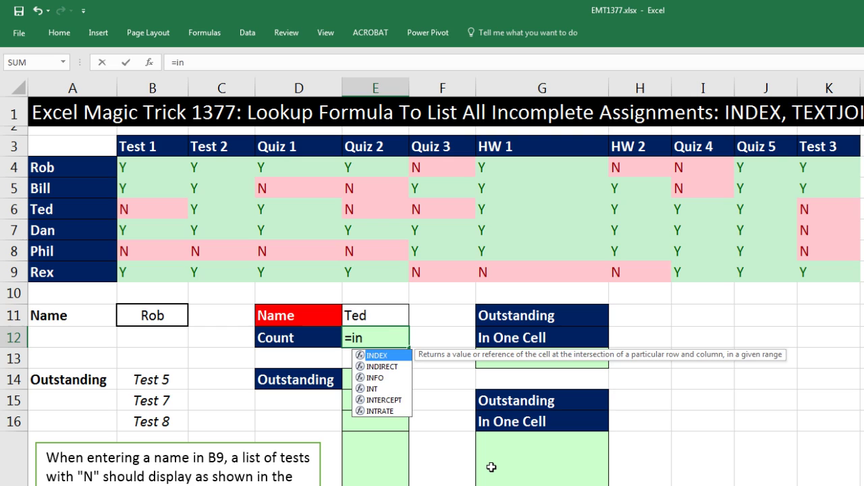
key(Tab)
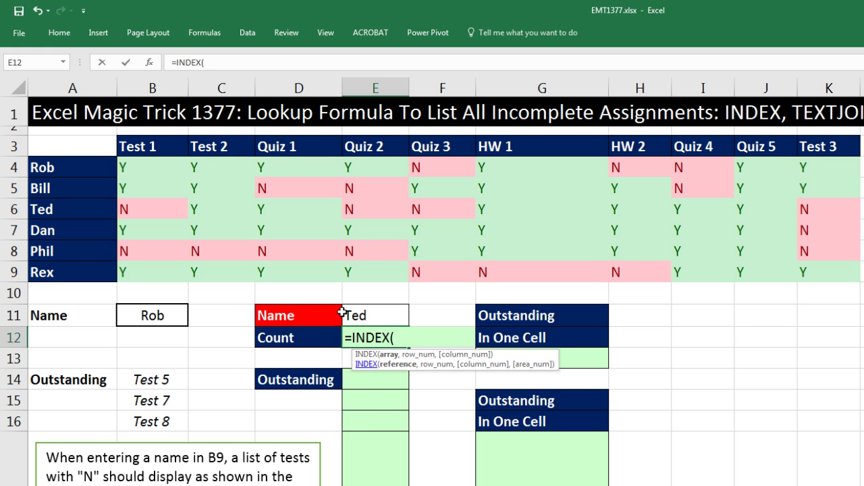
drag(144, 170, 838, 281)
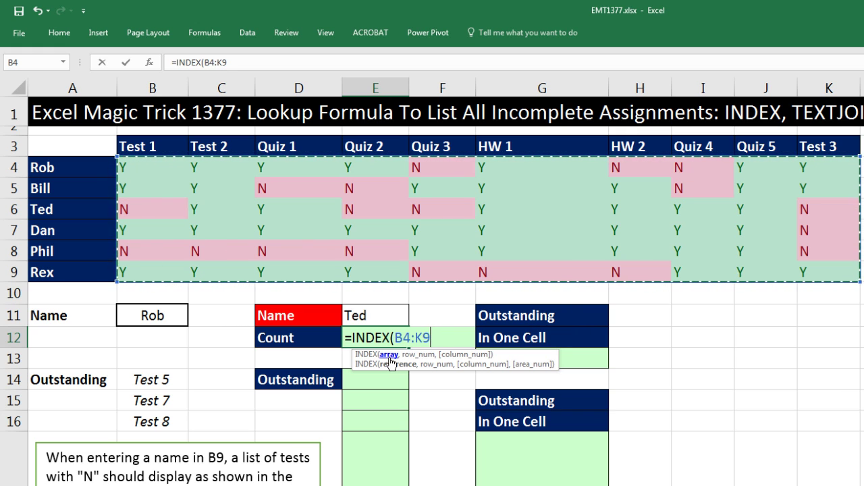
text(,)
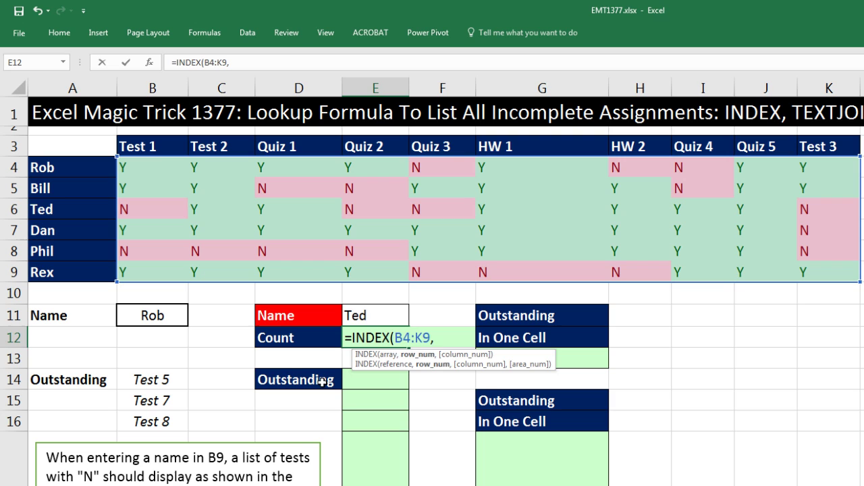
Add MATCH(E11,A4:A9,0) as INDEX's row number.
text(mat)
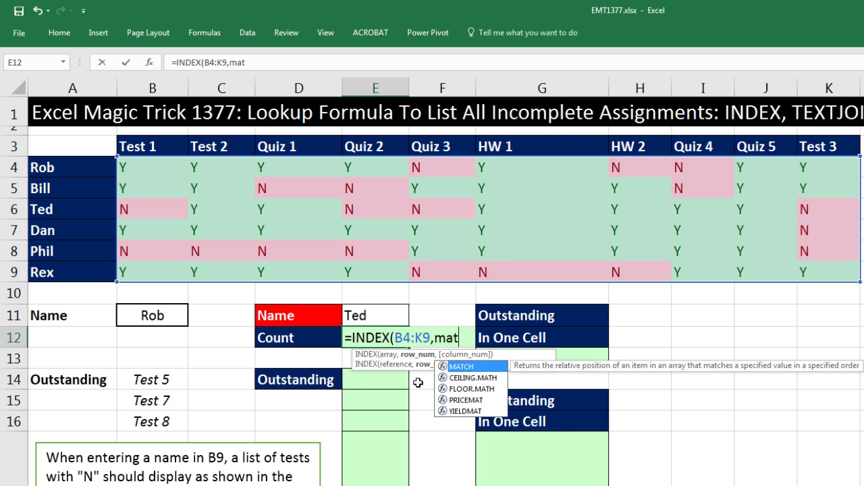
key(Tab)
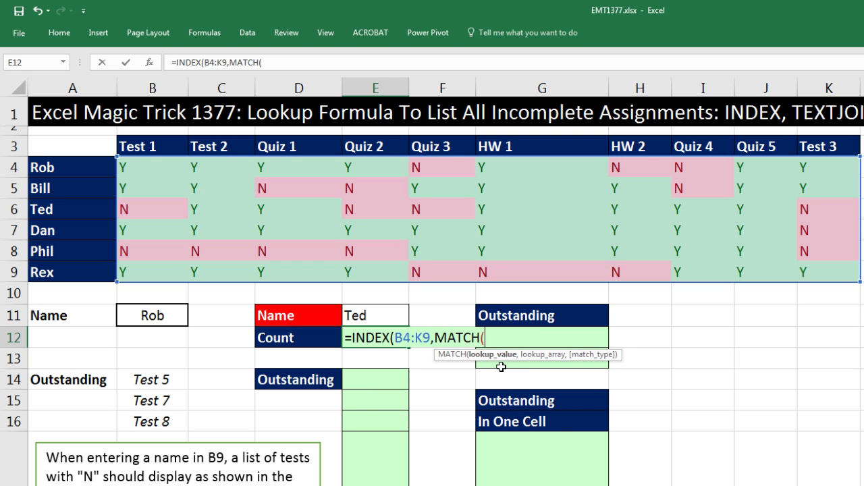
click(371, 317)
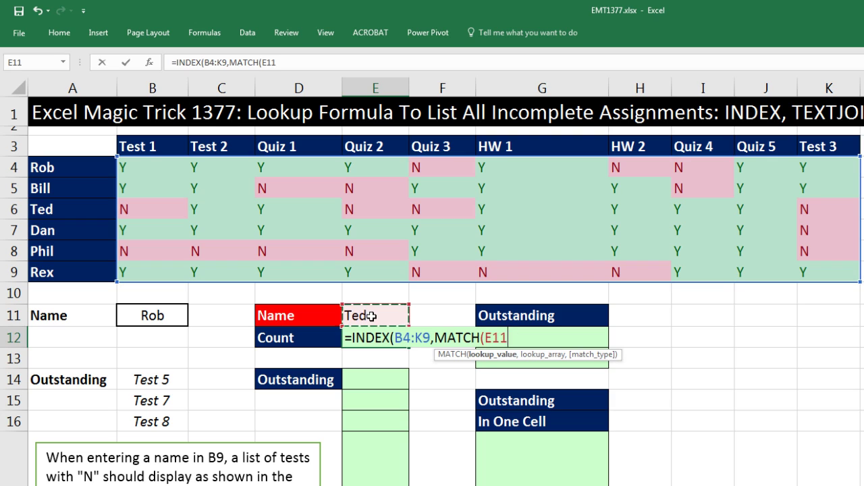
text(,)
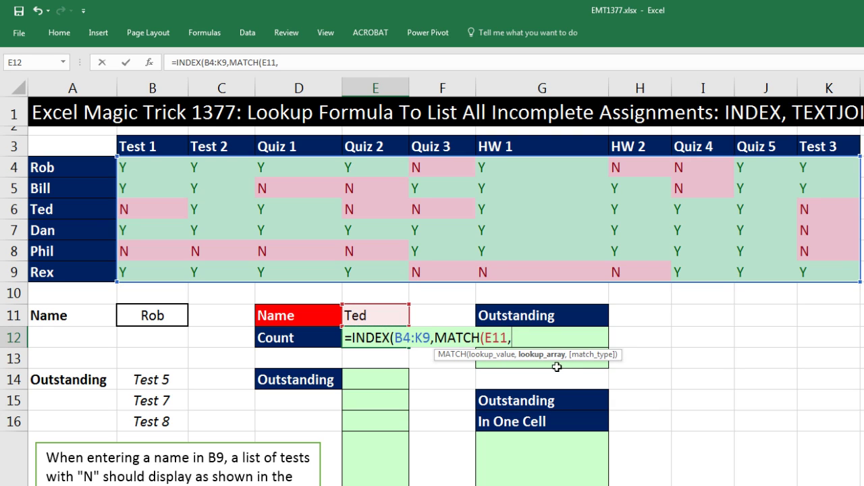
drag(68, 166, 72, 277)
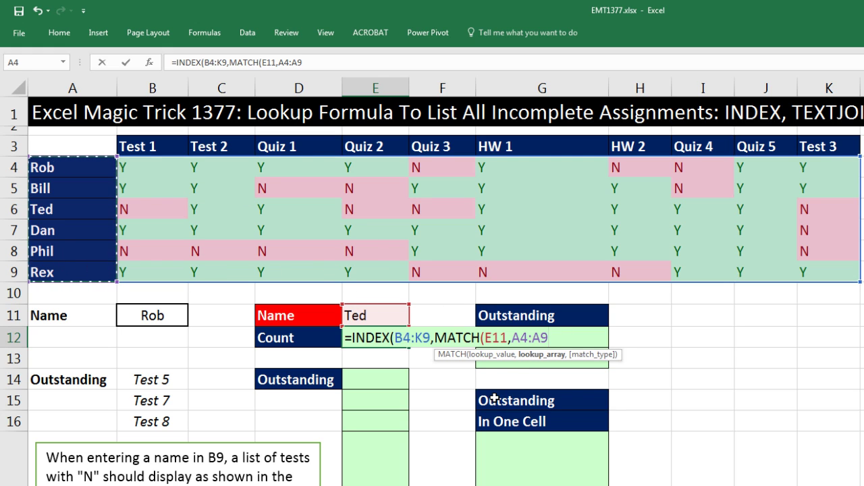
text(,)
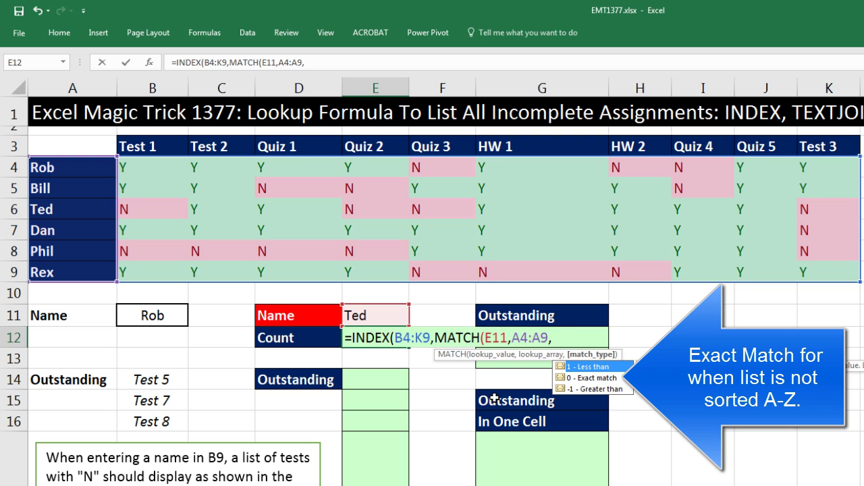
text(0))
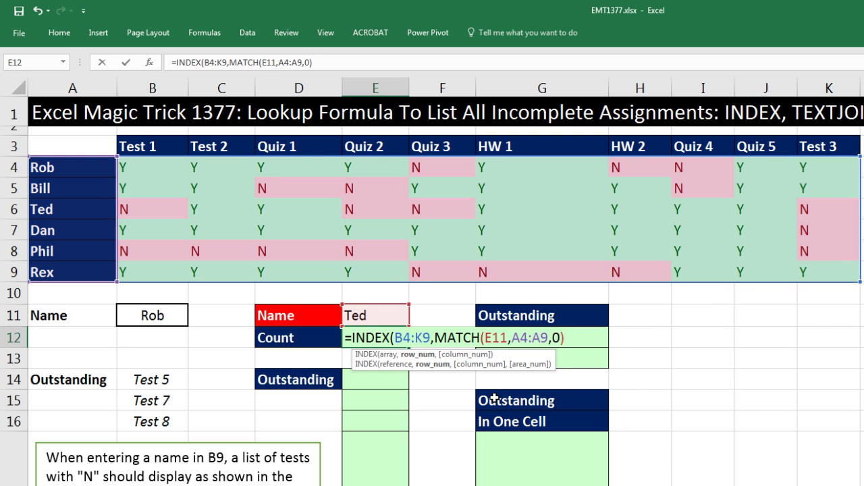
Evaluate the MATCH part with F9 to see 3, then restore it.
click(409, 356)
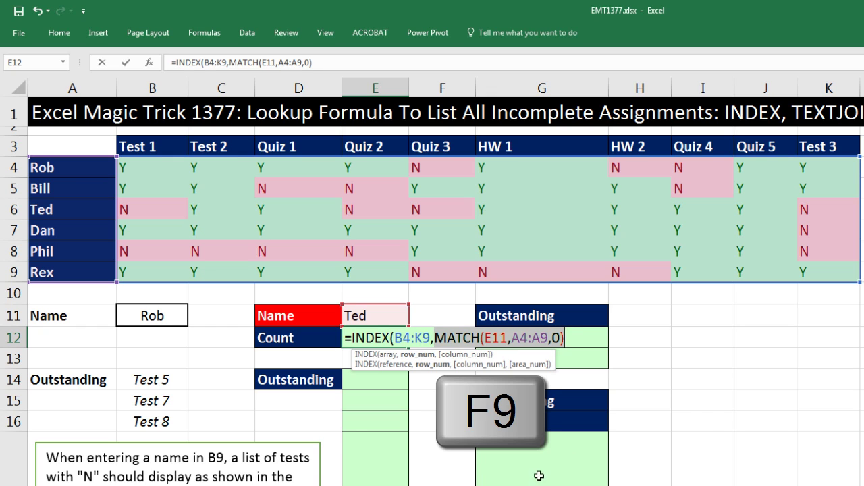
key(F9)
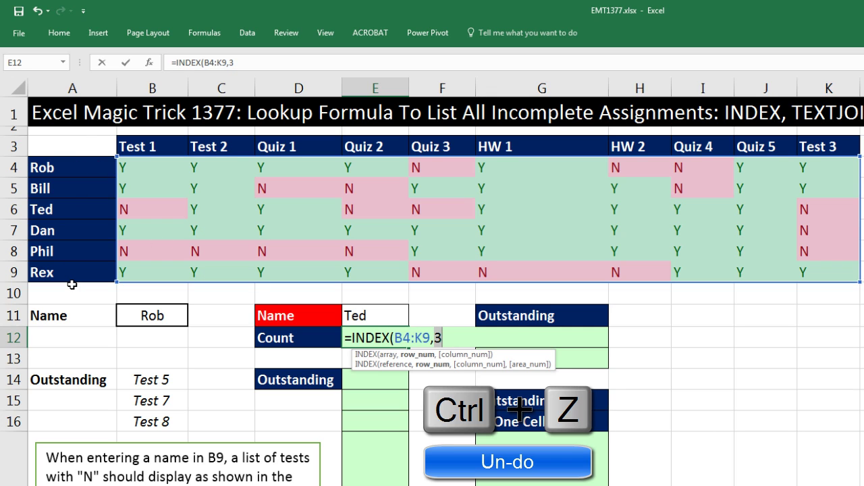
key(ctrl+z)
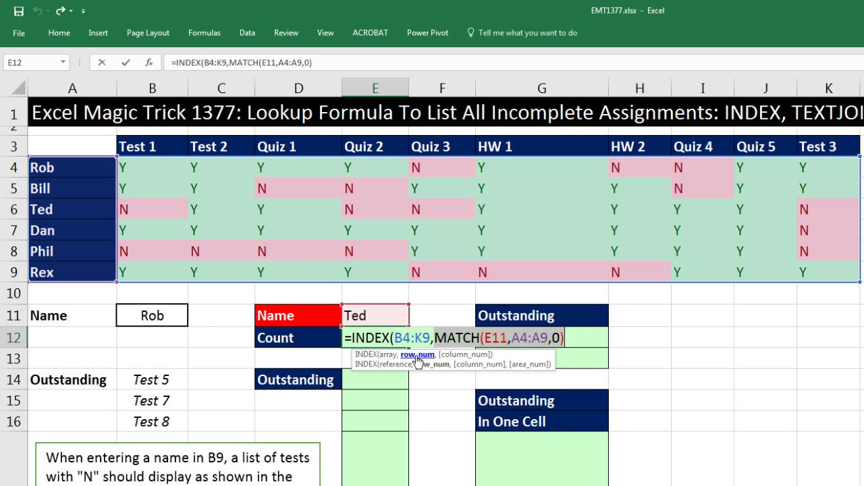
click(569, 343)
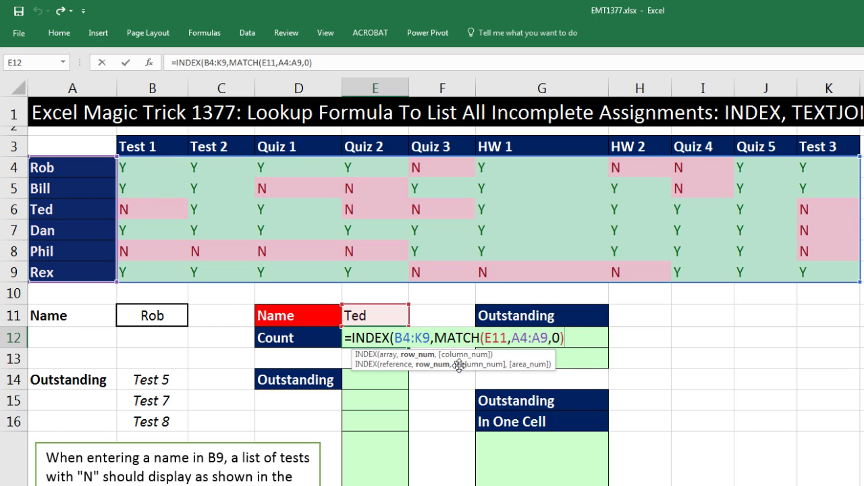
Leave INDEX's column argument empty, close it, and preview Ted's Y/N row with F9 before undoing.
text(,)
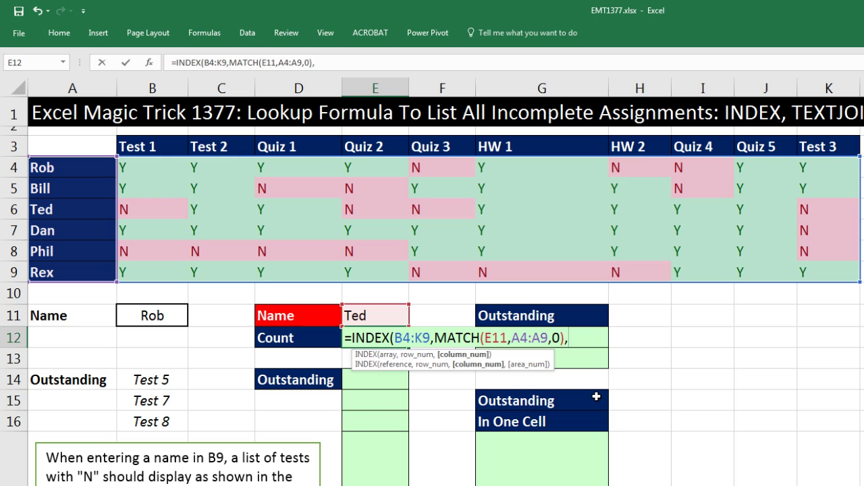
text())
click(412, 338)
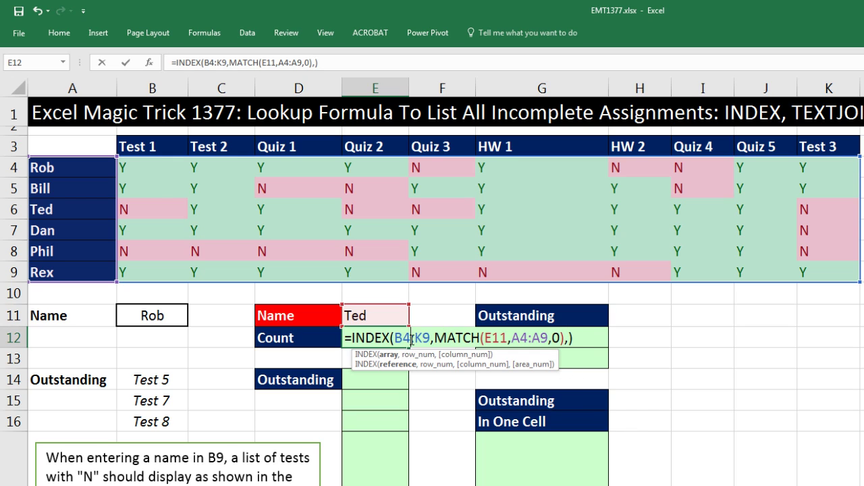
click(390, 356)
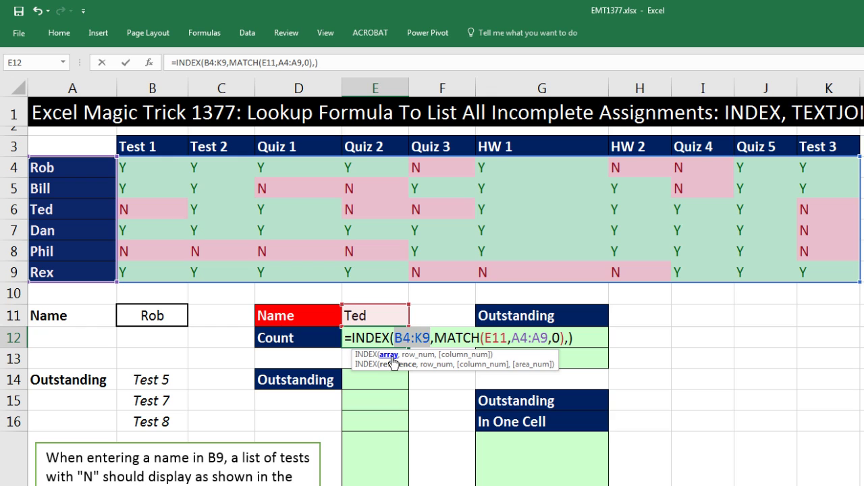
click(415, 355)
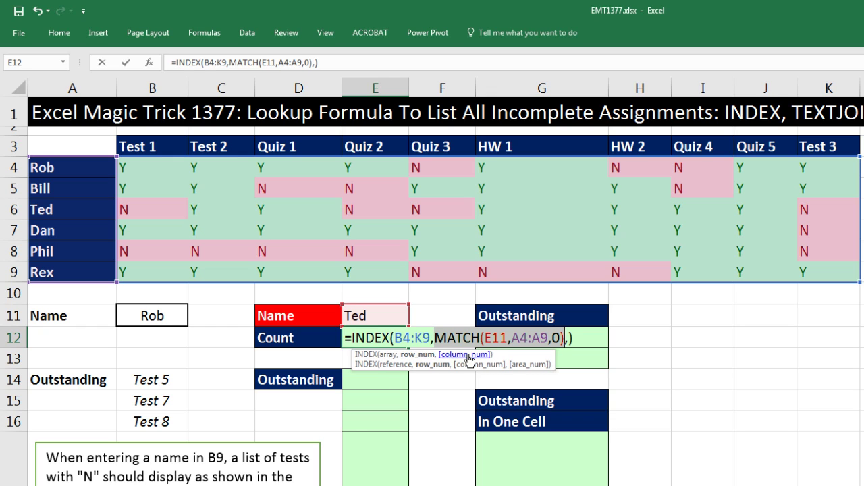
click(469, 356)
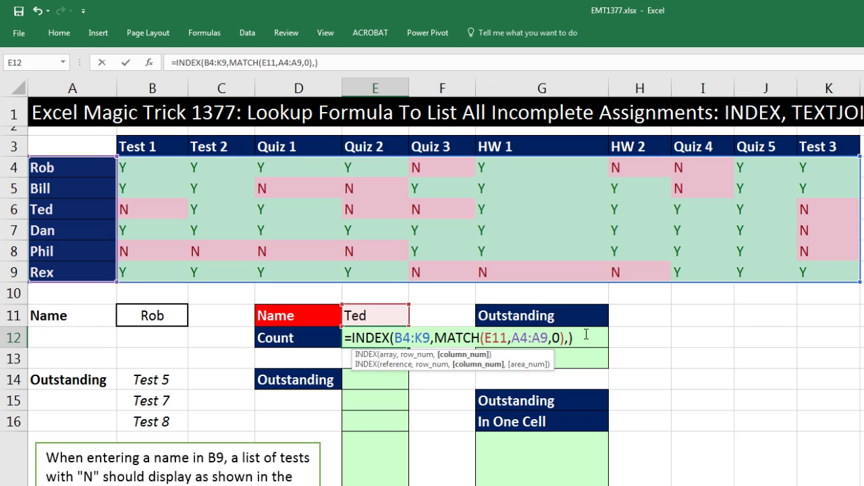
key(shift+Home)
key(F9)
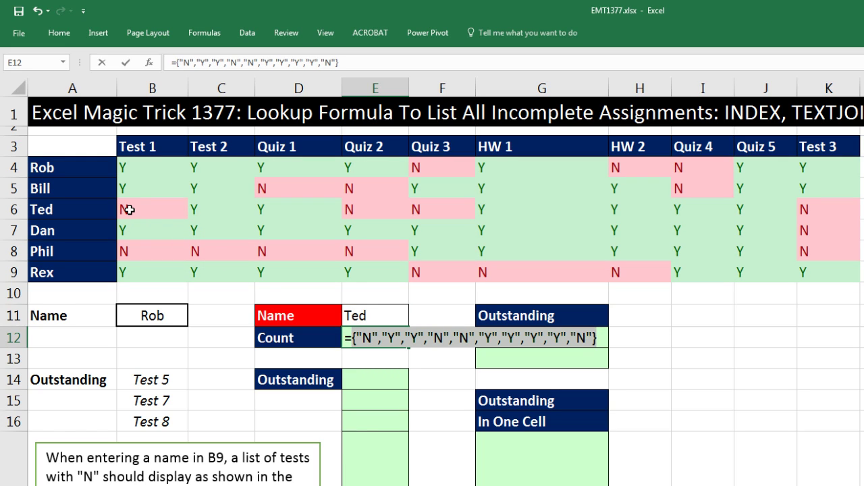
key(ctrl+z)
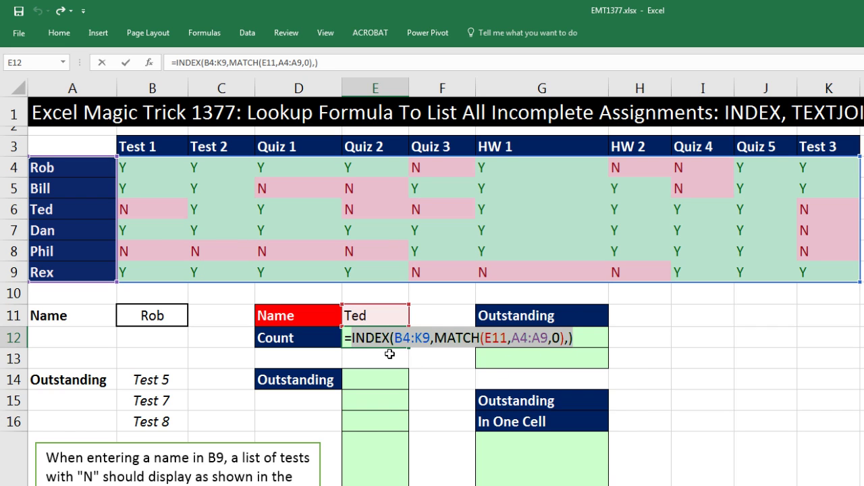
Wrap the INDEX lookup in COUNTIFS(...,"N") and enter the formula in E12.
click(354, 343)
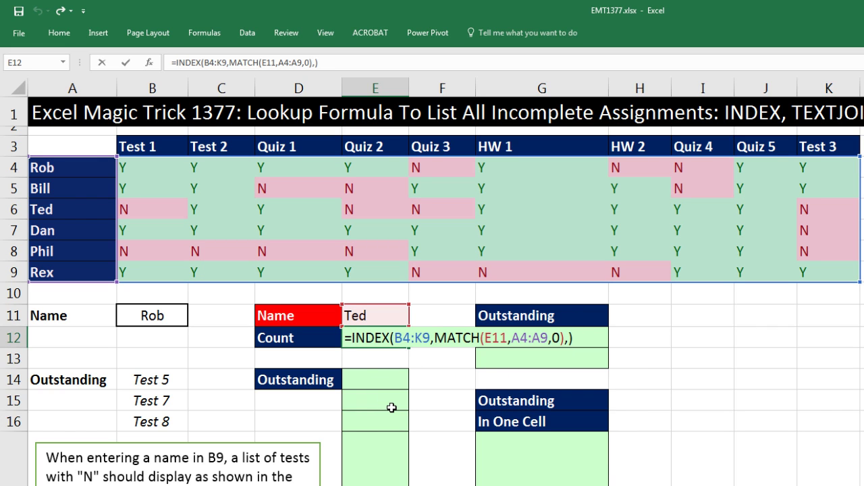
text(countif)
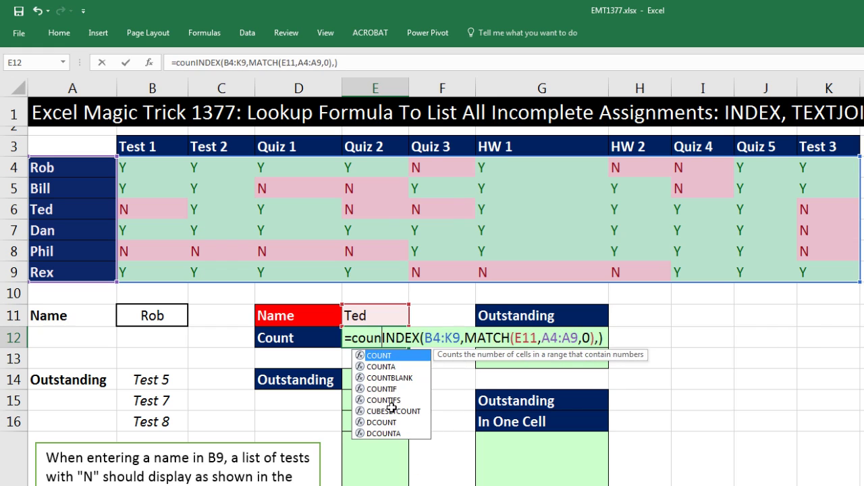
text(s)
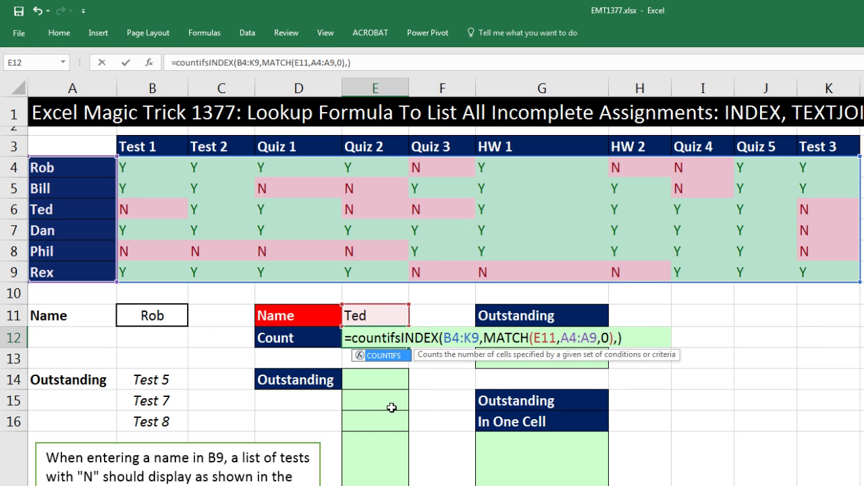
key(Tab)
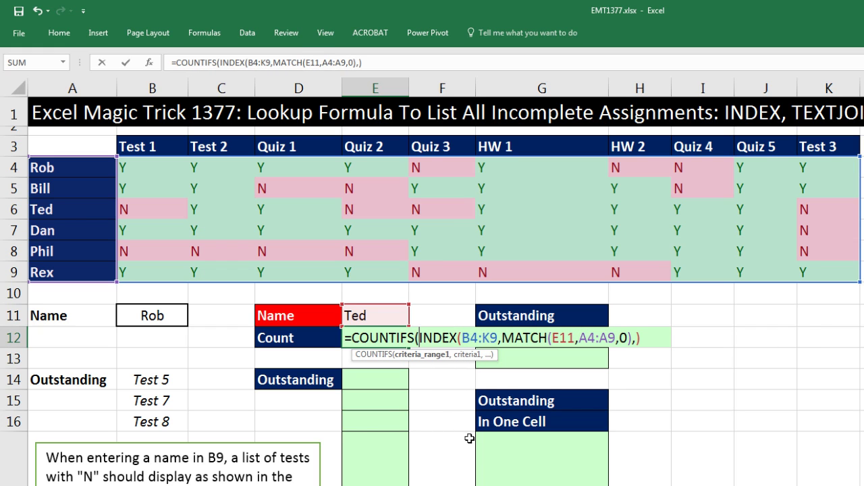
click(411, 360)
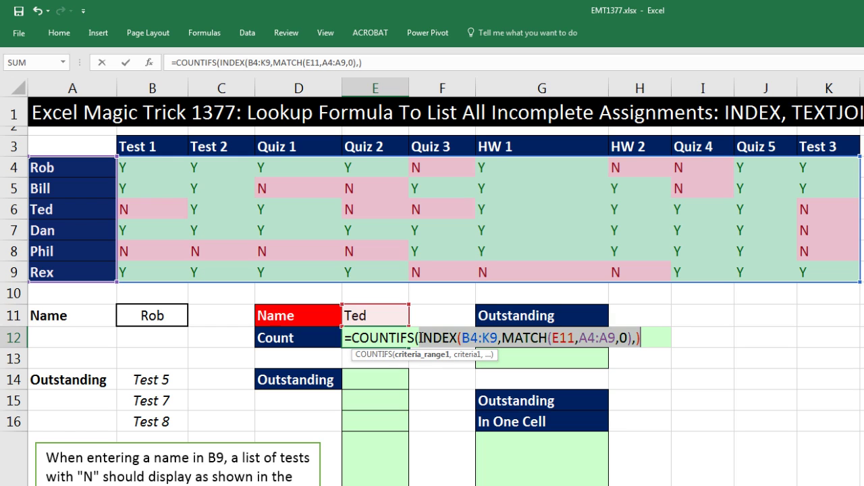
click(418, 338)
drag(419, 338, 678, 339)
key(Left)
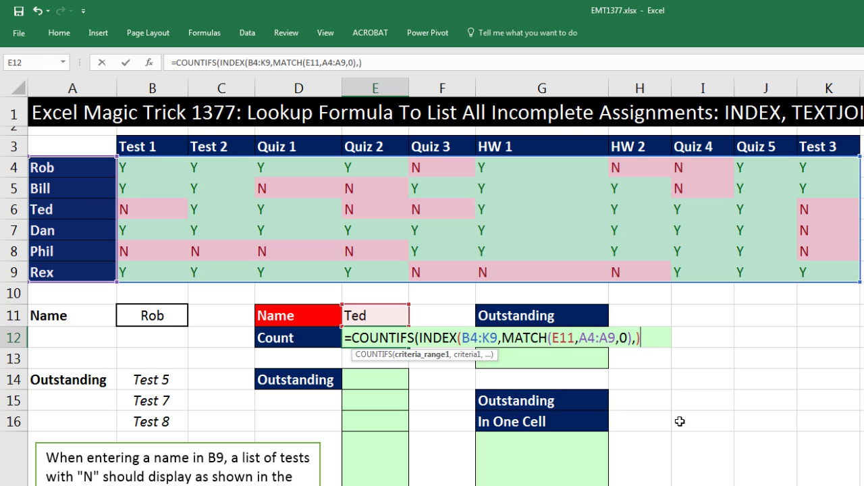
text(,"N)
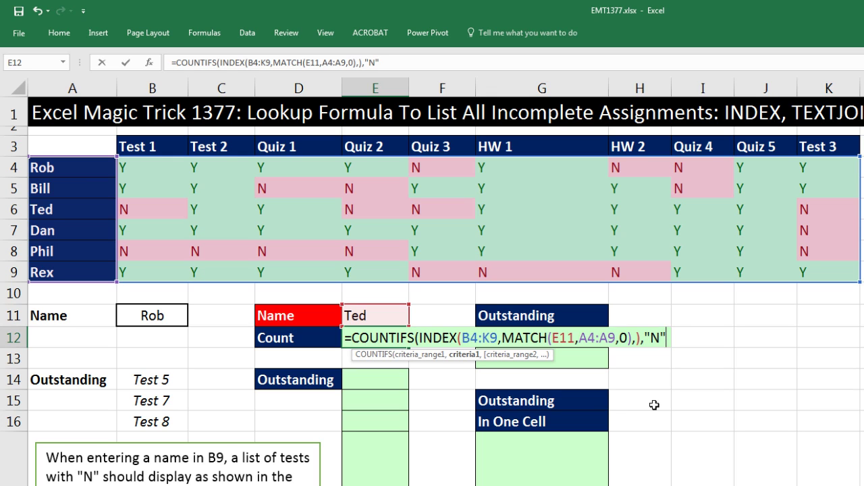
text("))
key(Return)
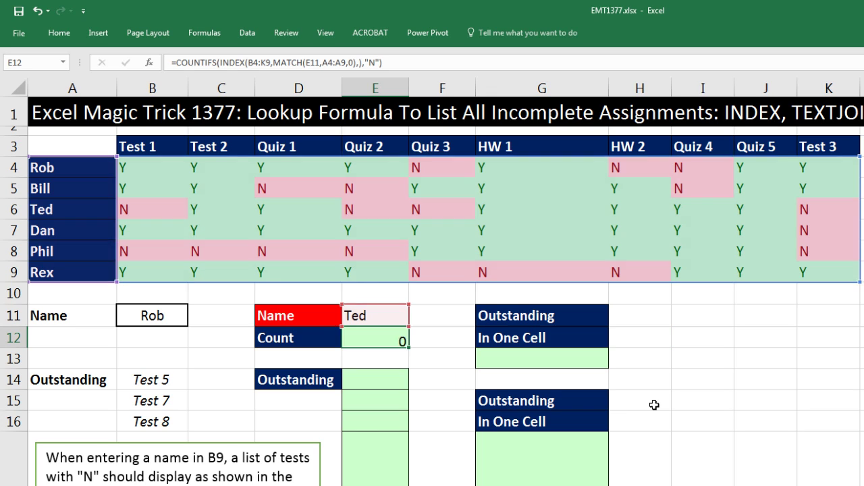
Choose Rob in E11 so the count shows 3.
click(386, 316)
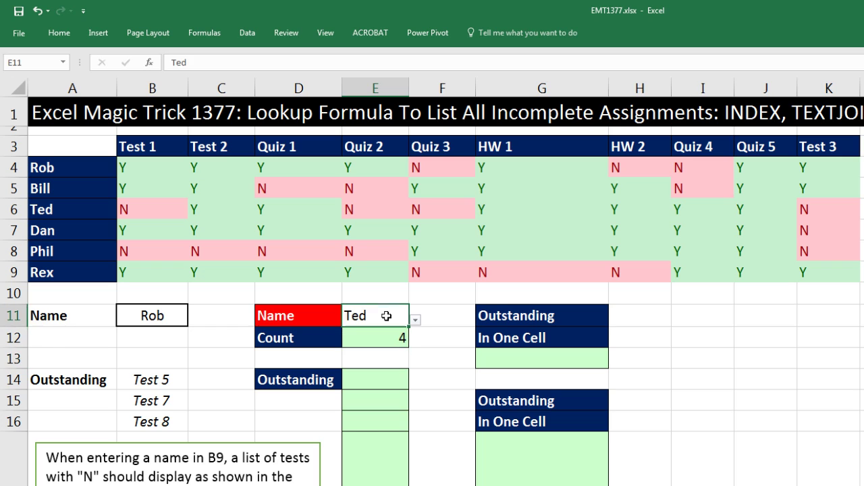
click(416, 320)
click(363, 336)
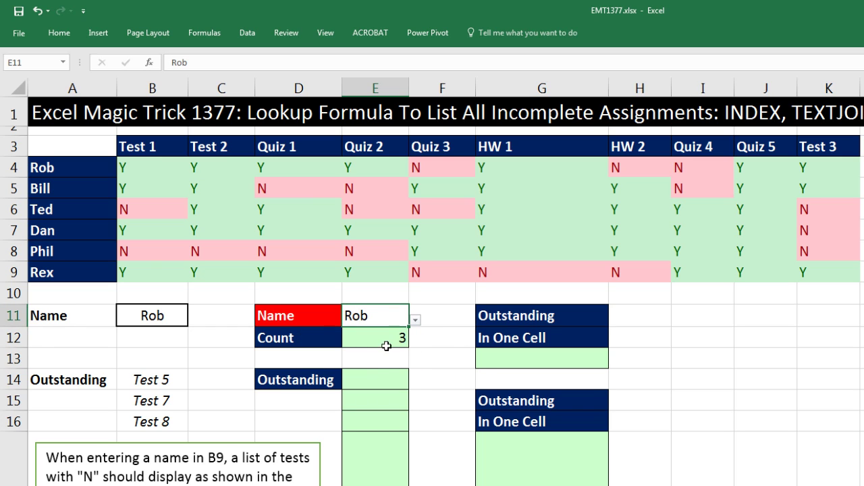
Copy the INDEX lookup from E12's formula into a new formula in E14.
click(366, 375)
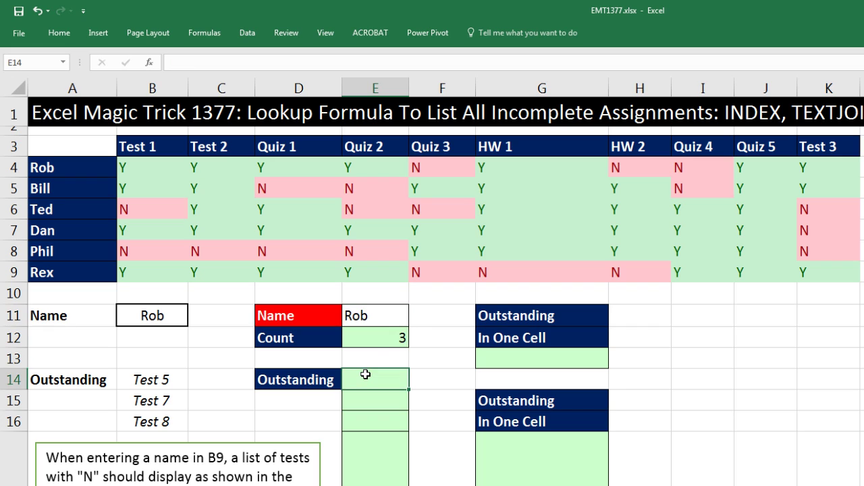
double_click(369, 337)
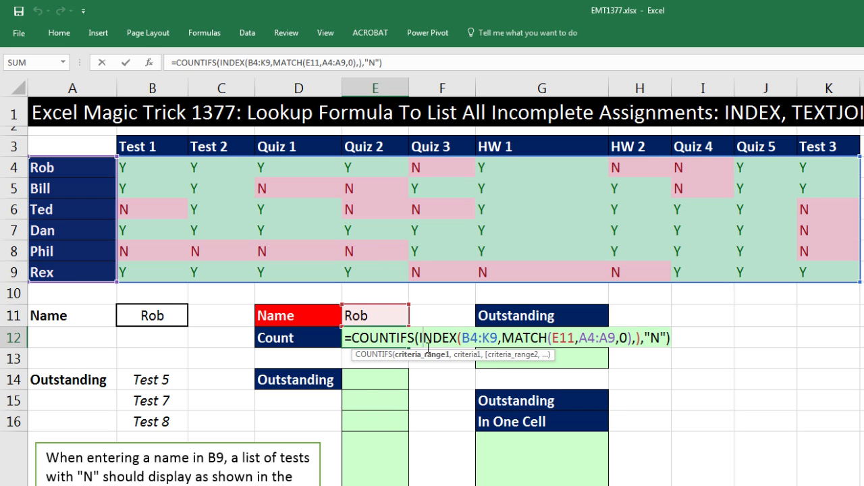
click(433, 355)
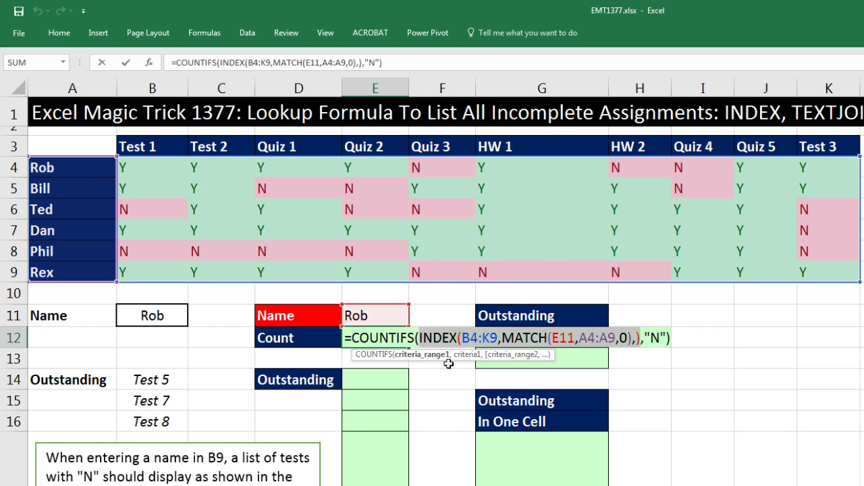
key(ctrl+c)
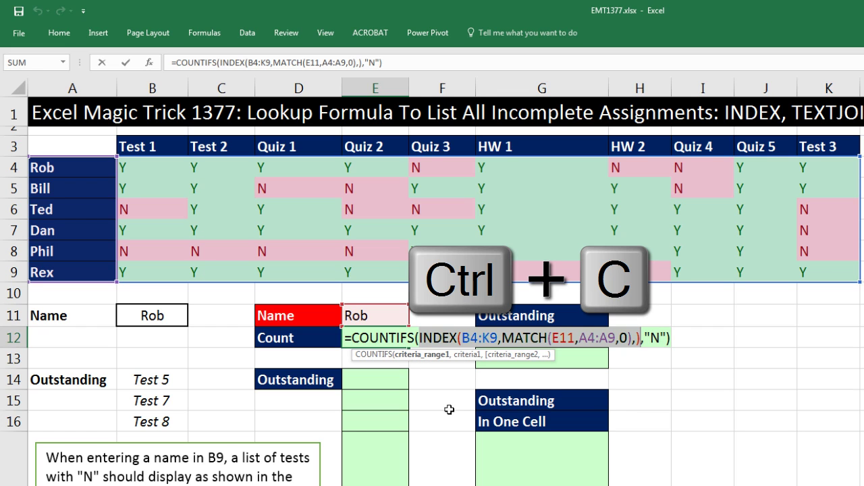
key(Escape)
click(375, 378)
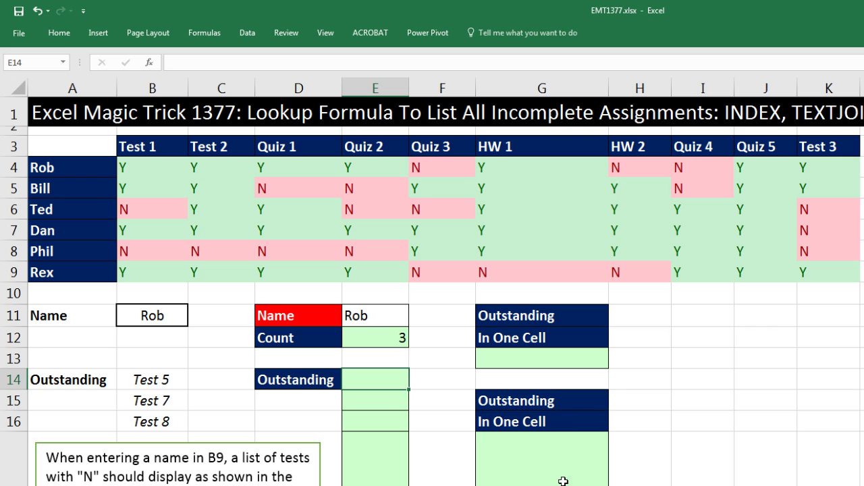
text(=)
key(ctrl+v)
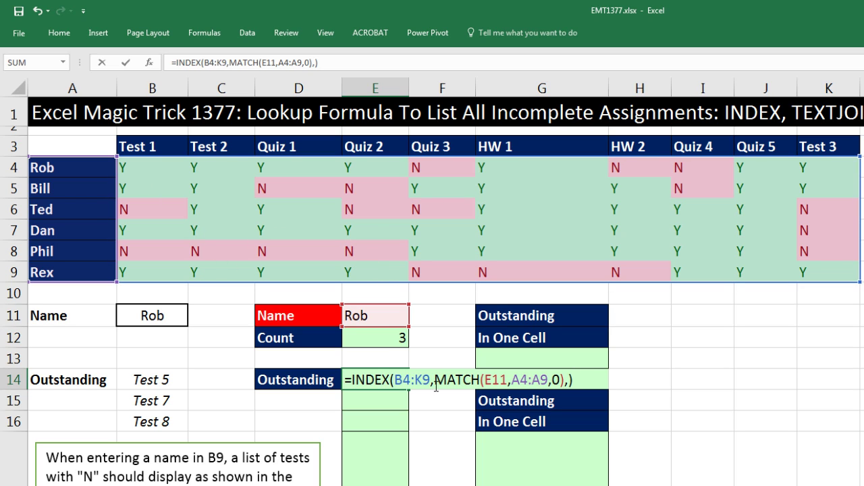
Make B4:K9, E11 and A4:A9 absolute references with F4.
click(400, 382)
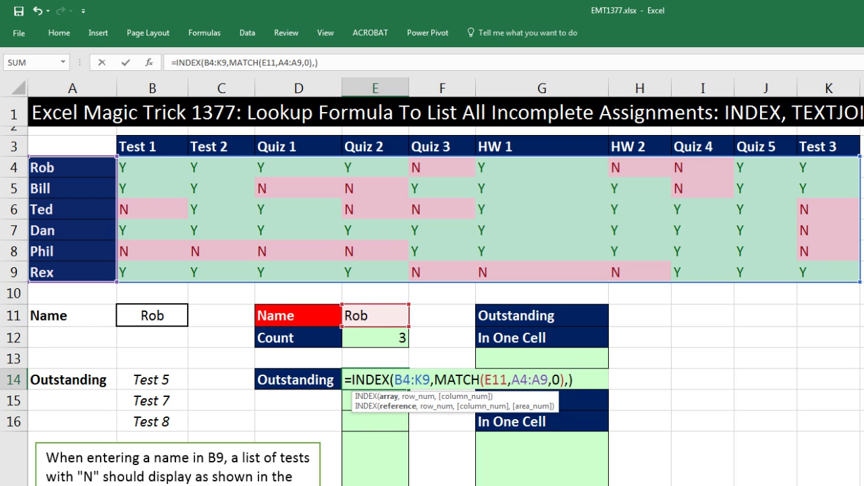
click(390, 397)
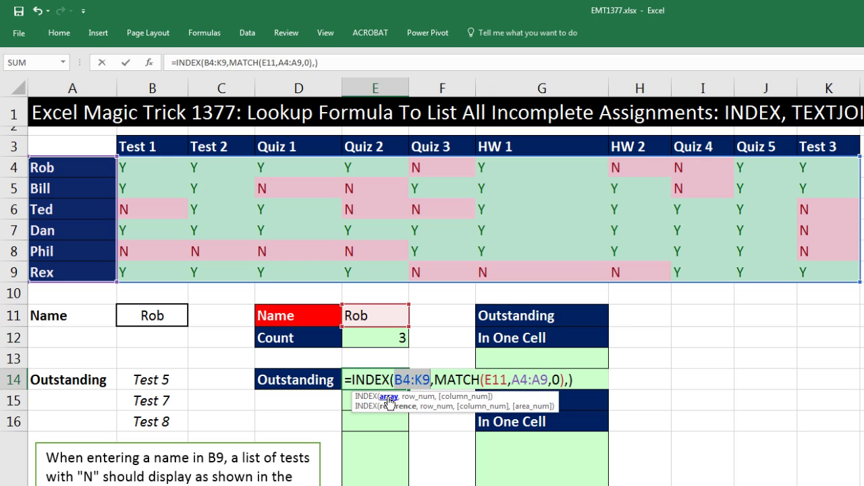
key(F4)
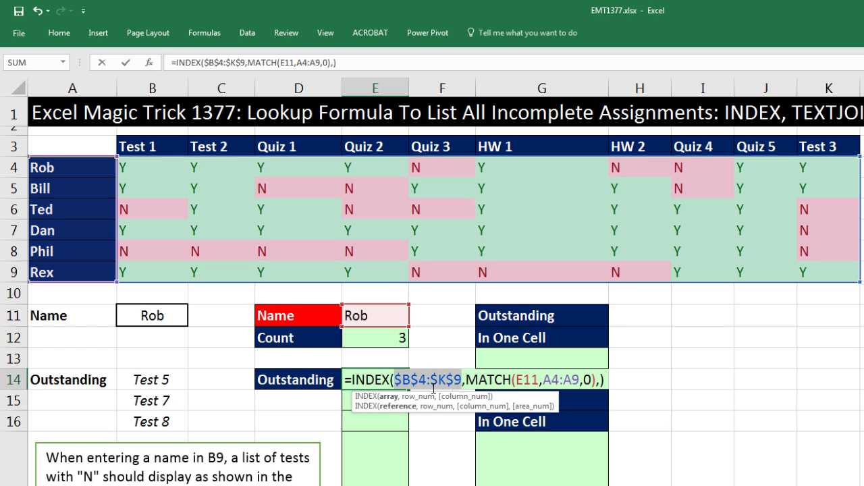
click(516, 380)
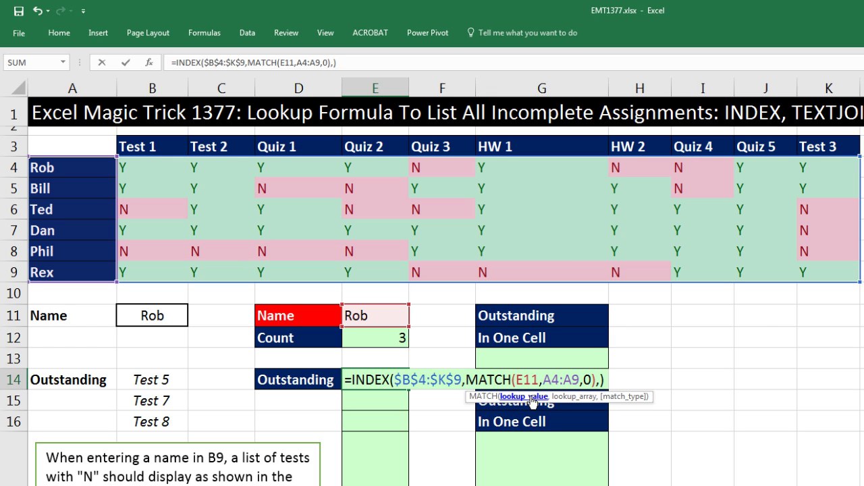
click(533, 397)
key(F4)
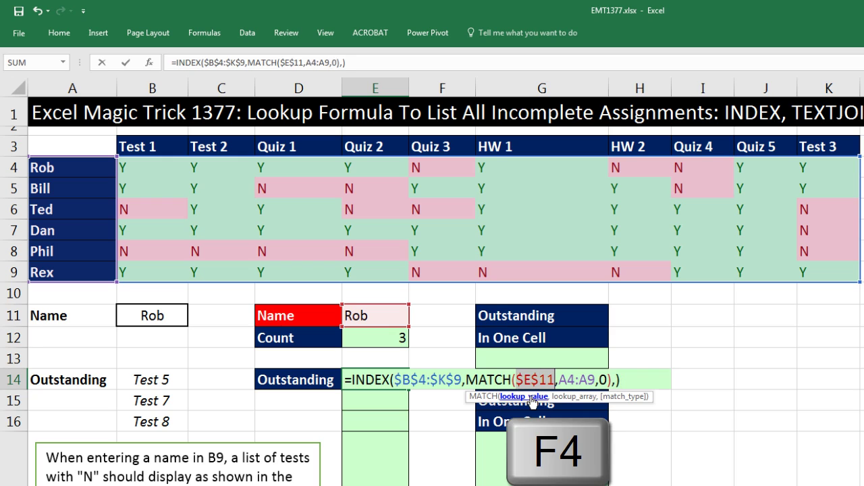
click(569, 397)
key(F4)
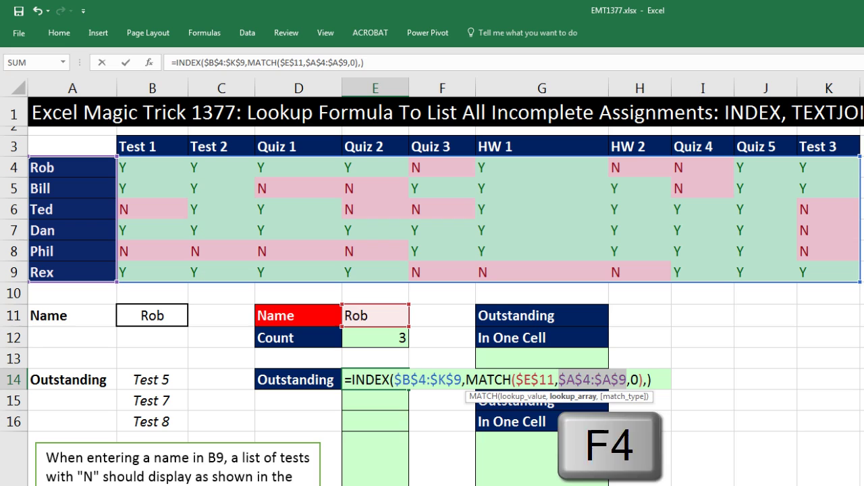
Preview Rob's row, append ="N", and preview the TRUE/FALSE results, undoing each preview.
click(658, 380)
key(F9)
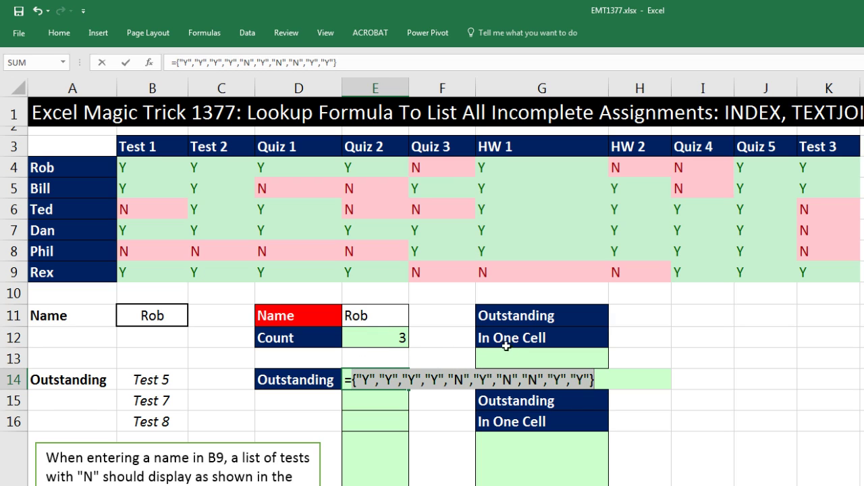
key(ctrl+z)
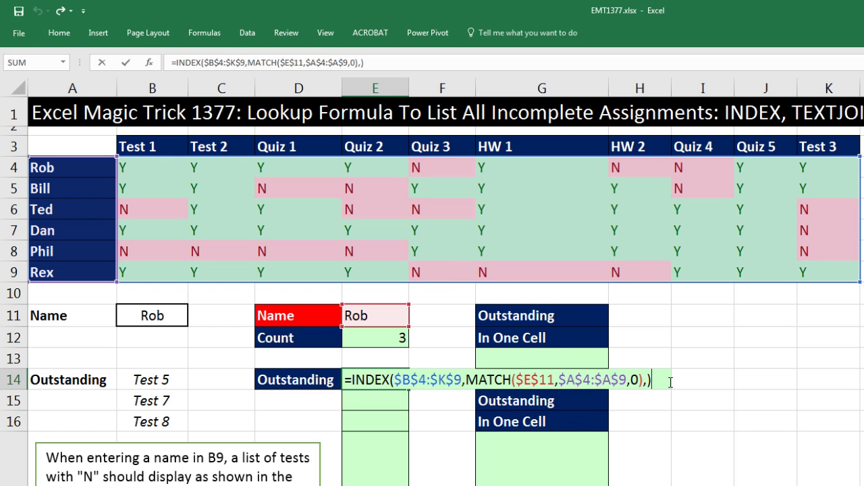
text(="N)
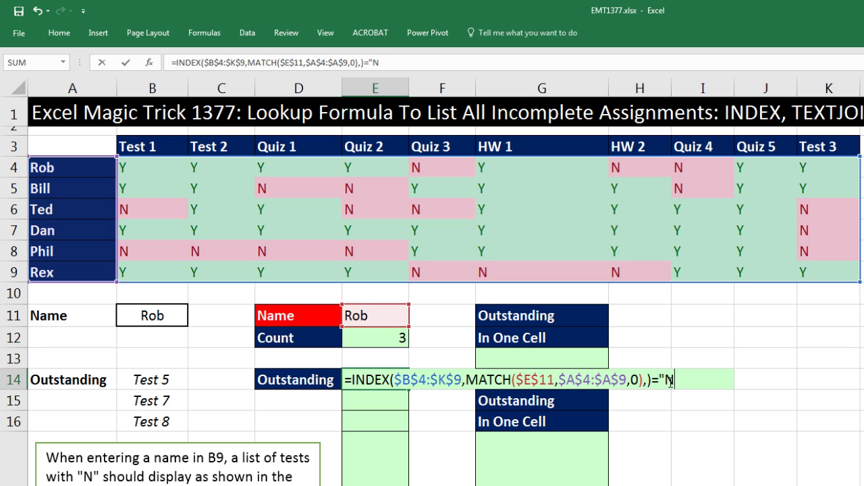
text(")
key(F9)
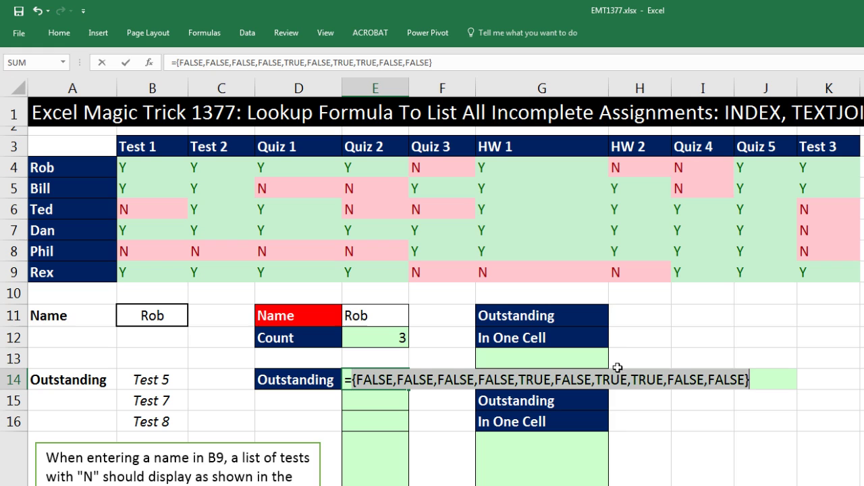
key(ctrl+z)
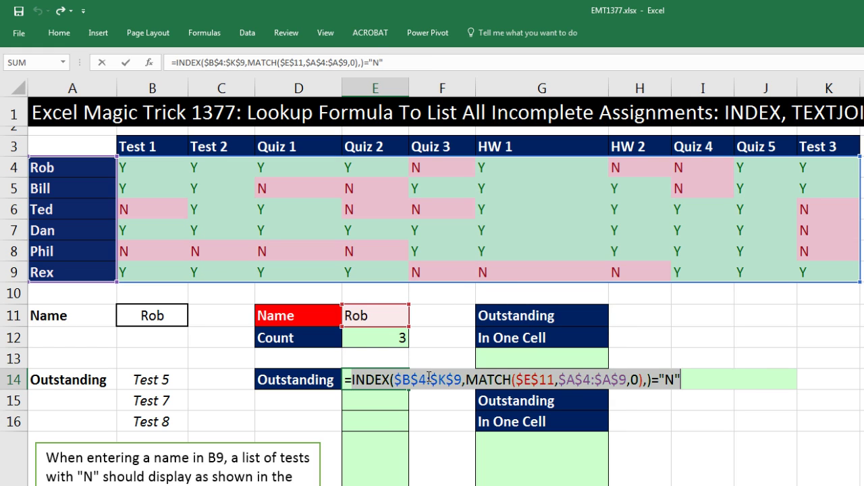
Prefix the E14 formula with COLUMN(B3:K3) and preview it as column numbers 2 through 11.
key(Left)
text(column)
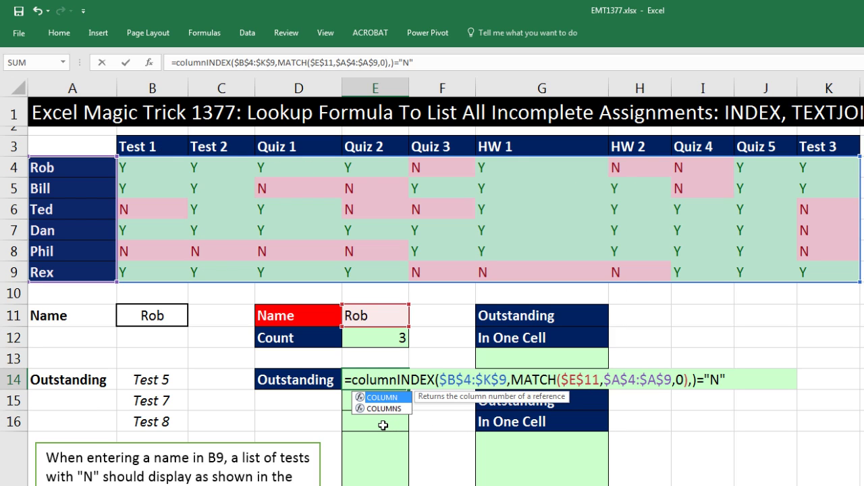
key(Tab)
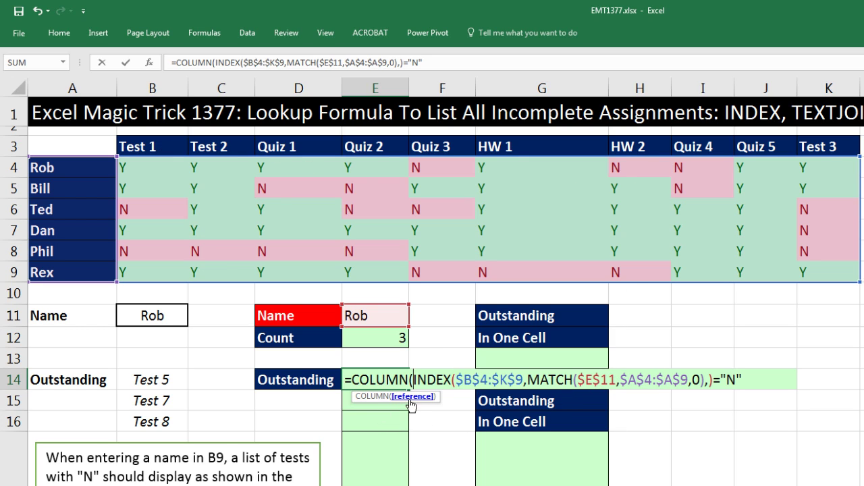
drag(154, 143, 829, 142)
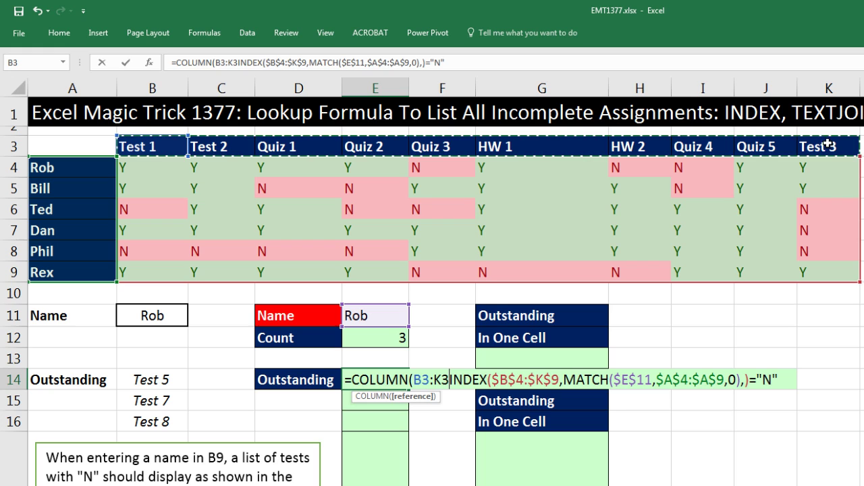
text())
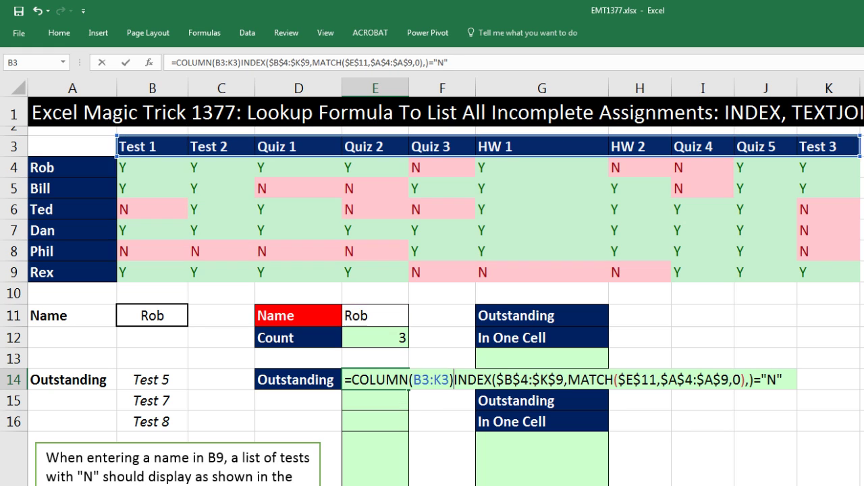
click(421, 380)
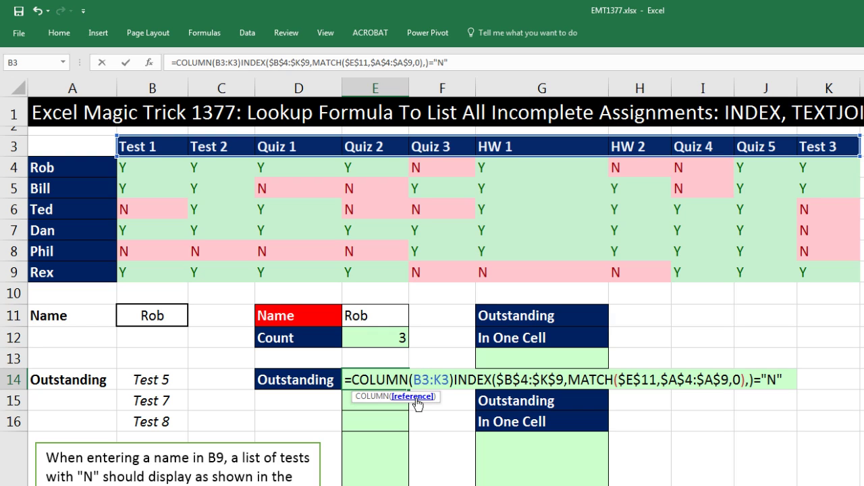
click(415, 397)
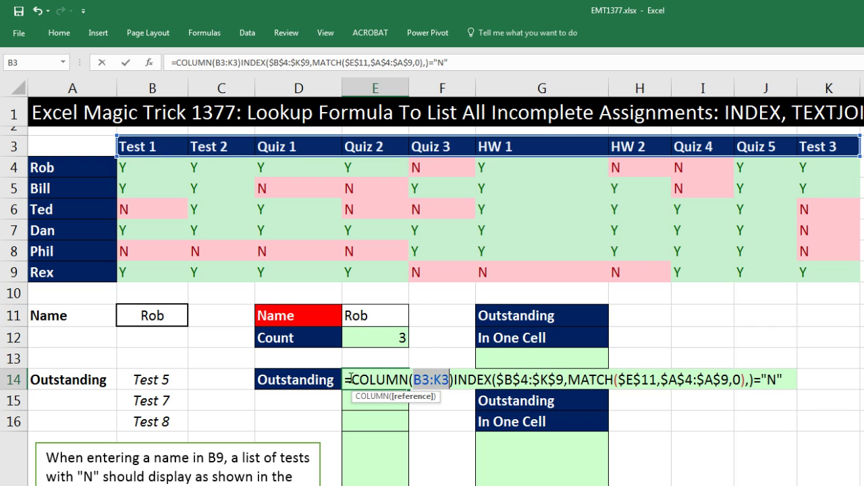
drag(352, 380, 453, 380)
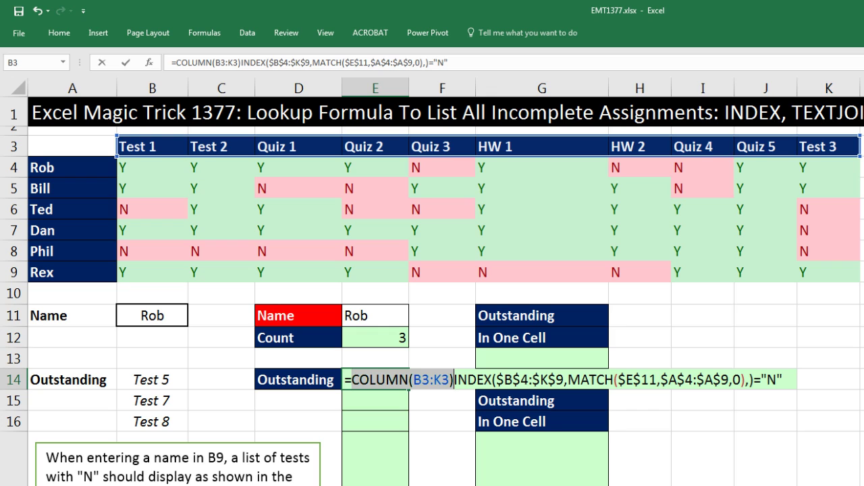
key(F9)
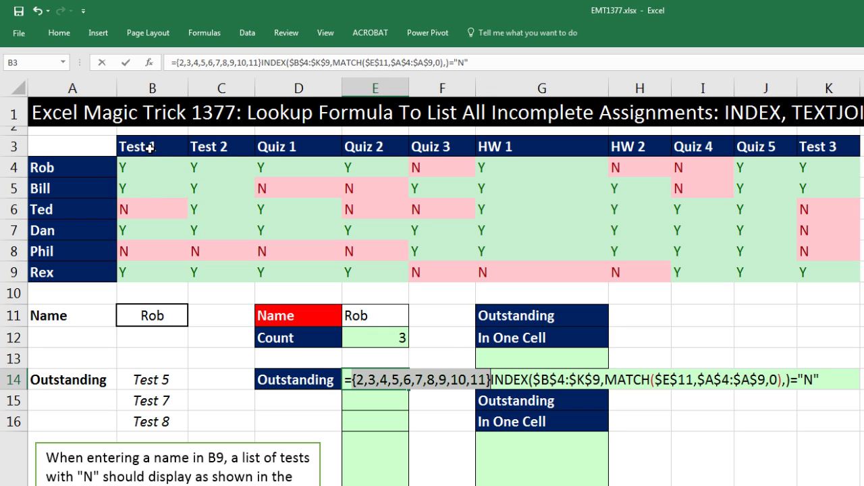
Subtract COLUMN(B3) and preview the differences 0 through 9, then restore the expression.
key(ctrl+z)
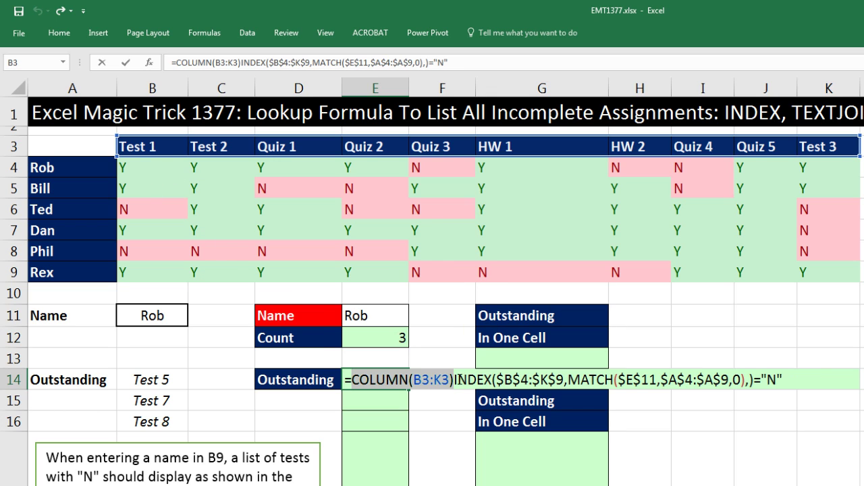
text(-col)
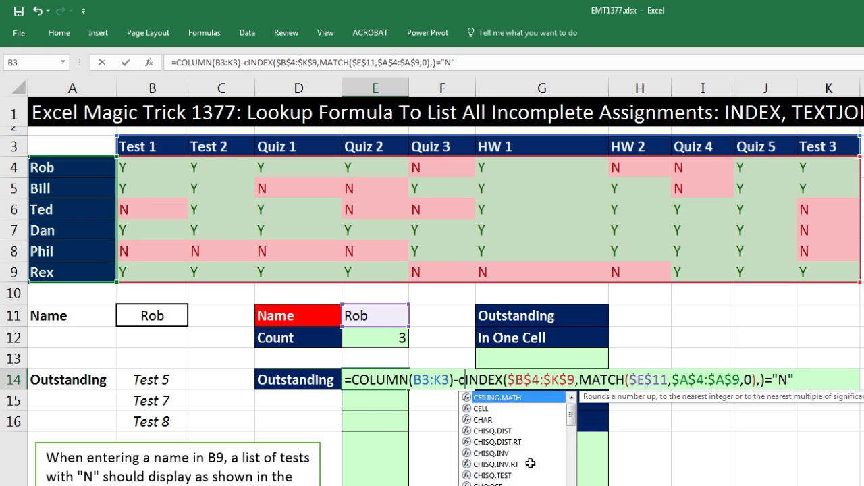
key(Tab)
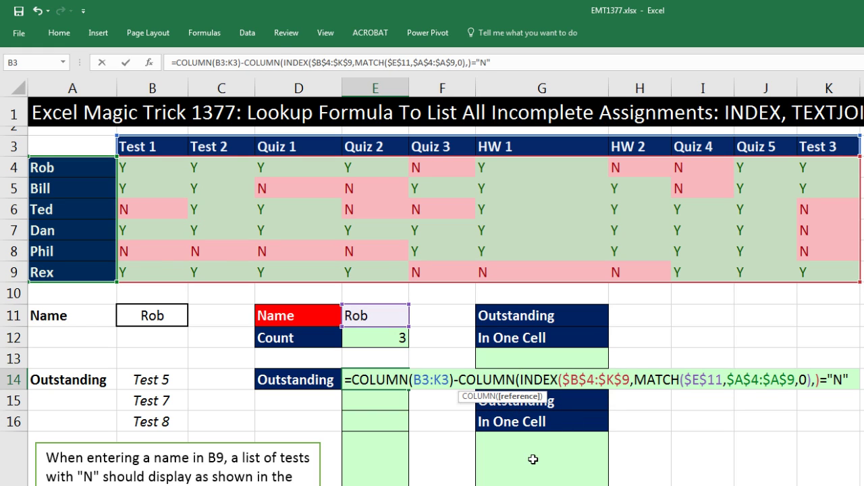
click(155, 146)
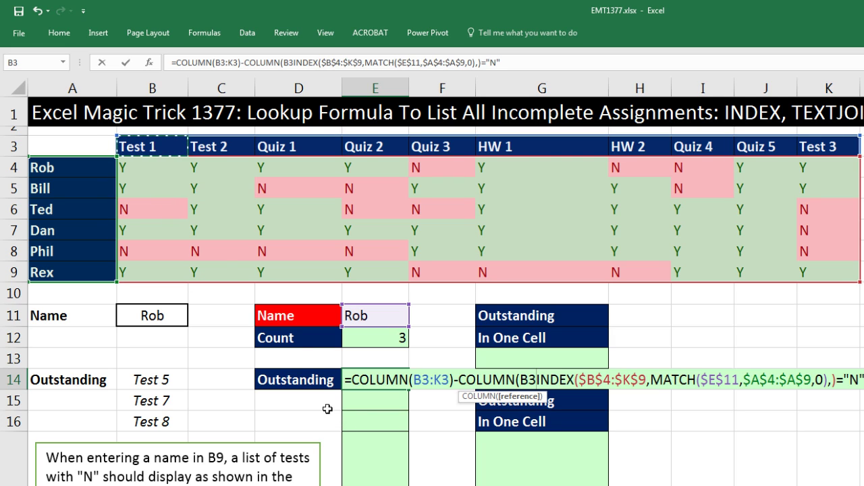
text())
shift+click(352, 380)
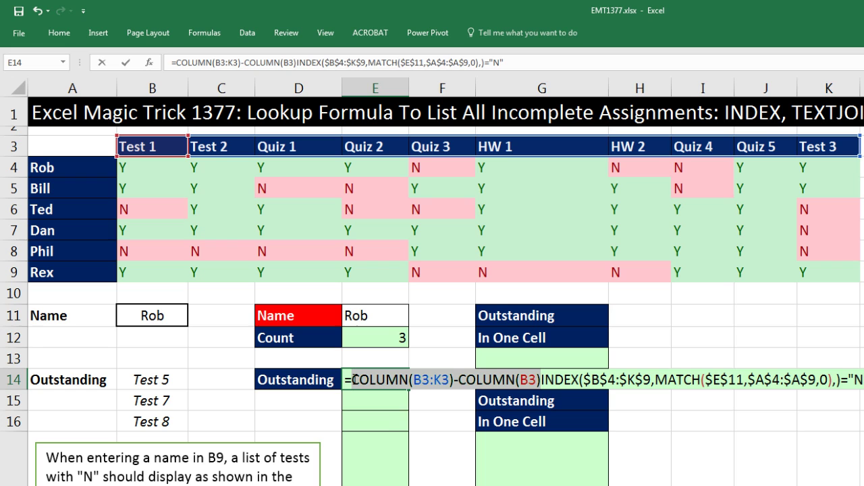
key(F9)
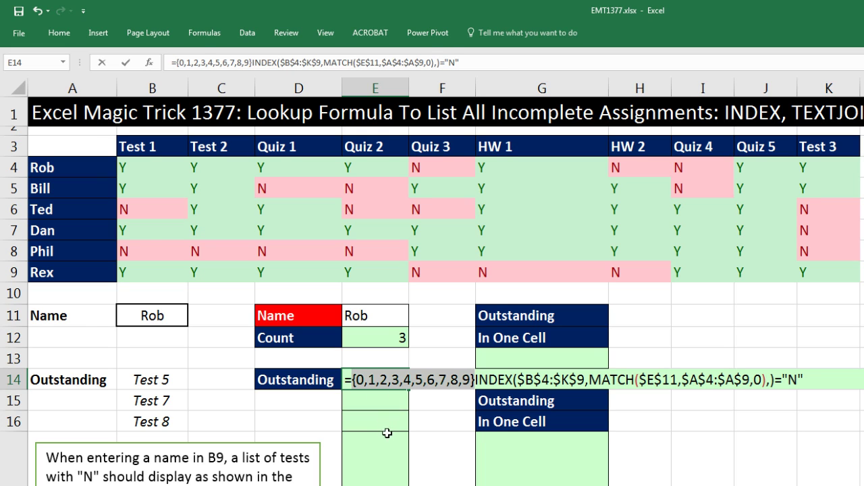
key(ctrl+z)
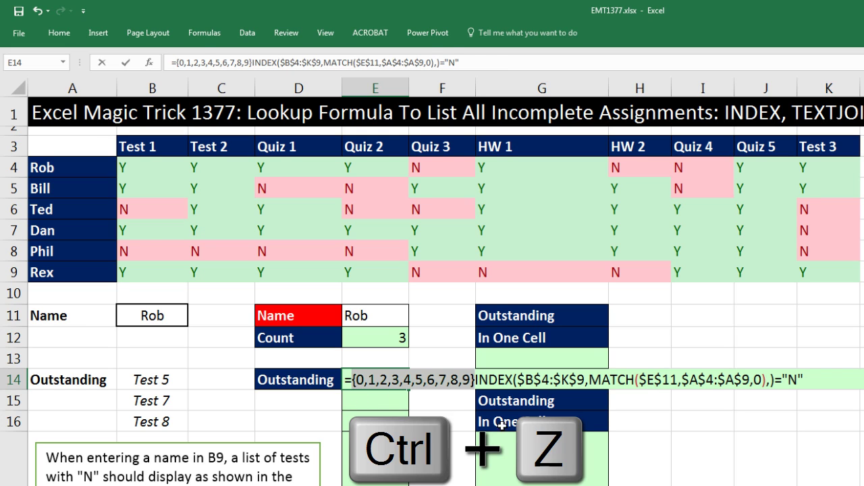
Add +1 and enclose the column expression in brackets.
click(540, 380)
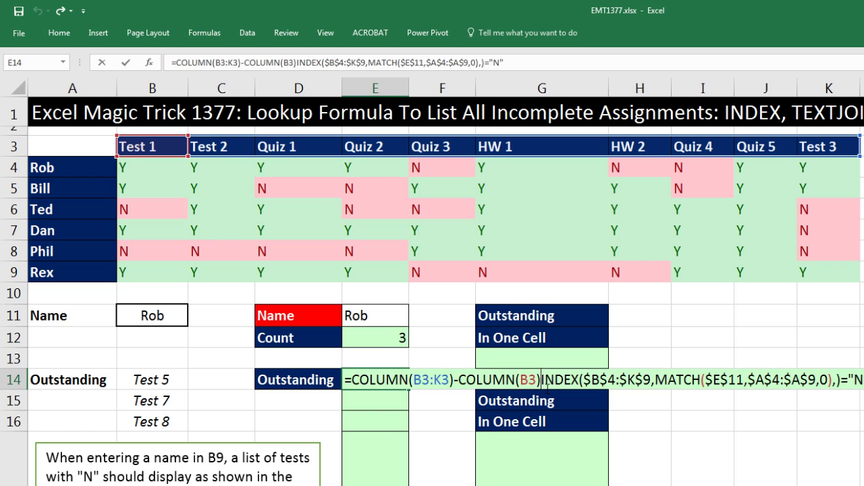
text(+1)
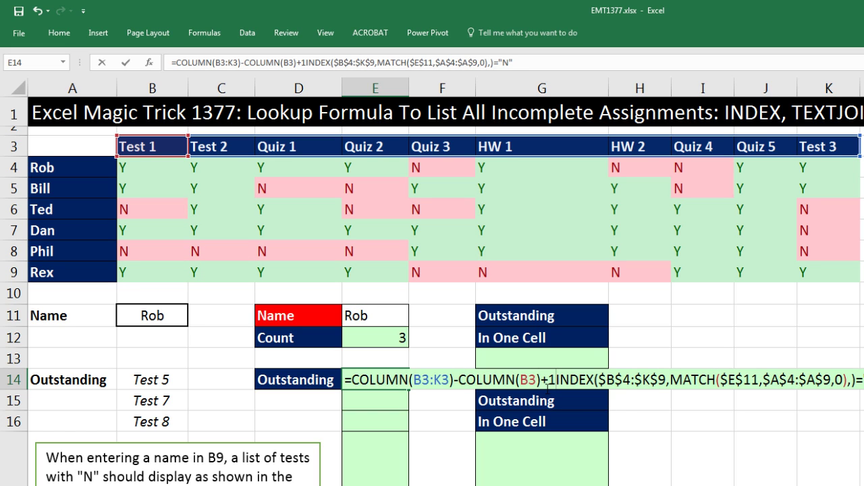
text())
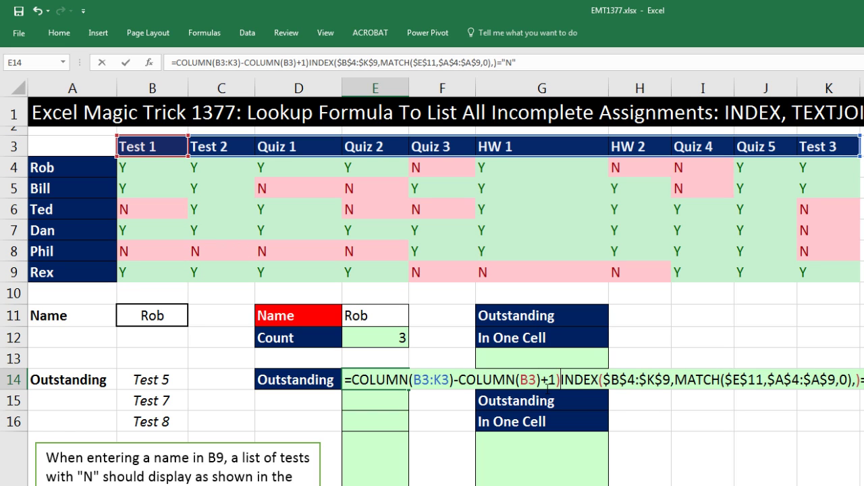
click(352, 381)
text(()
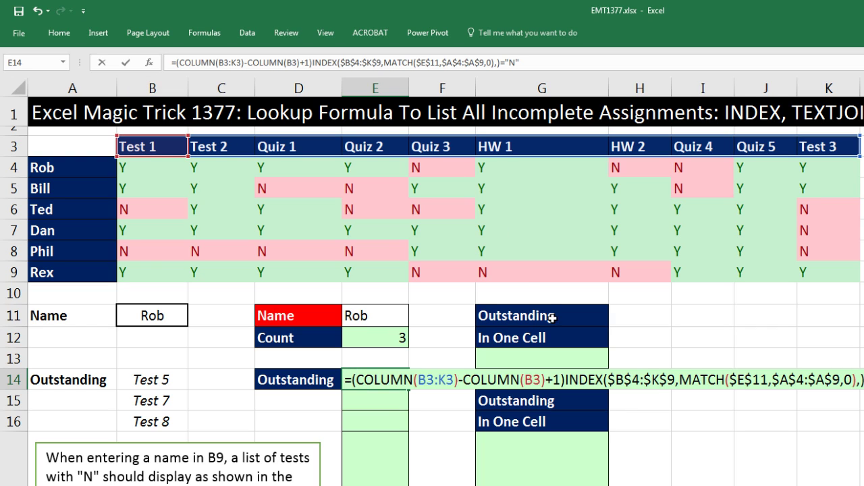
Divide positions by the ( ="N" test before INDEX in E14, preview 5, 7, 8 with F9, then undo.
click(569, 376)
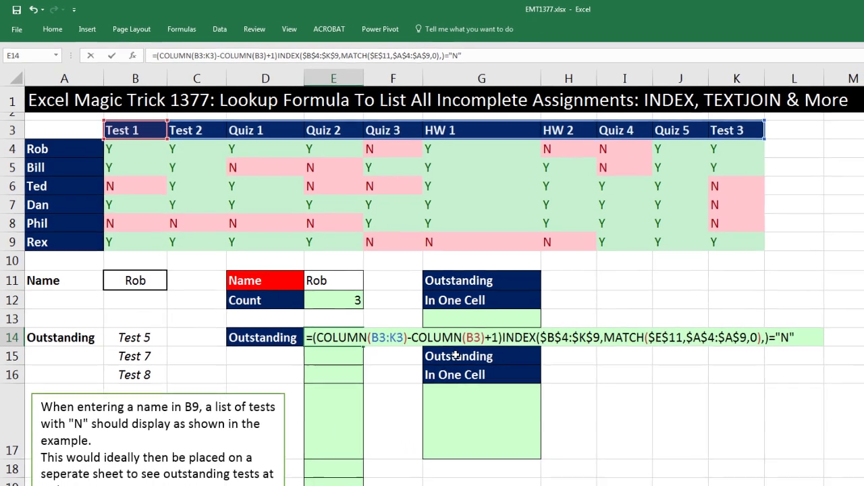
text(/)
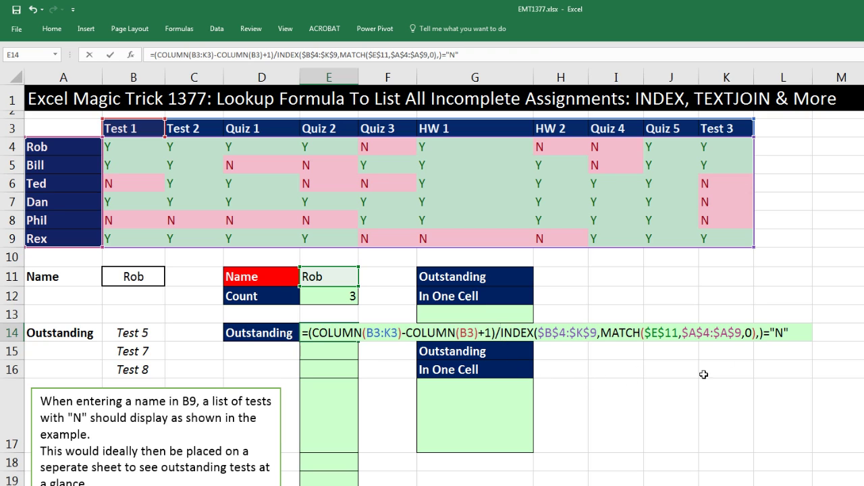
text(()
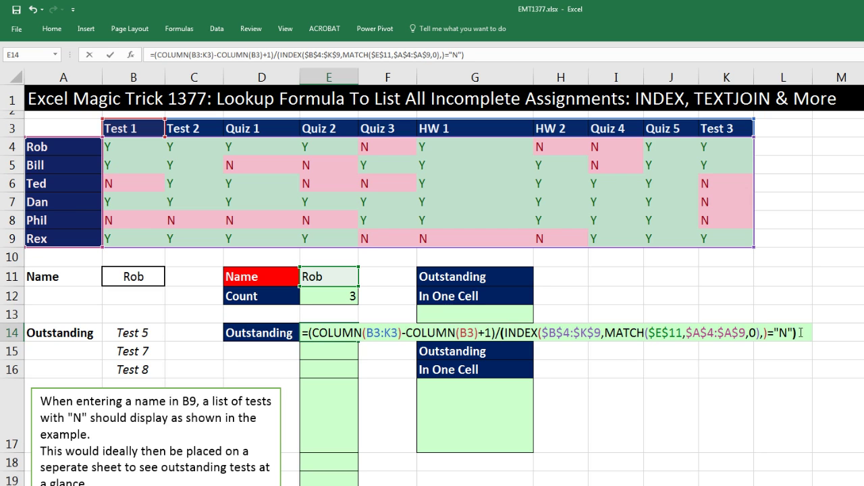
key(F9)
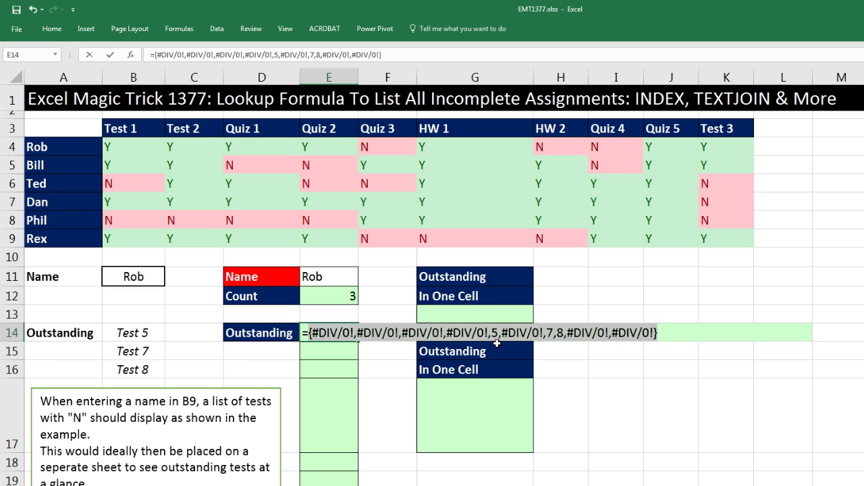
key(ctrl+z)
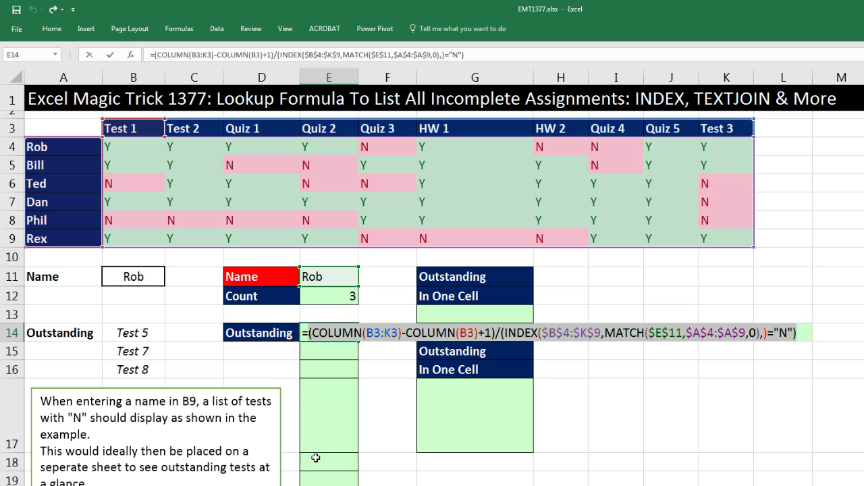
Wrap E14's division array in AGGREGATE with function 15 (SMALL) and option 6 (ignore error values).
click(309, 326)
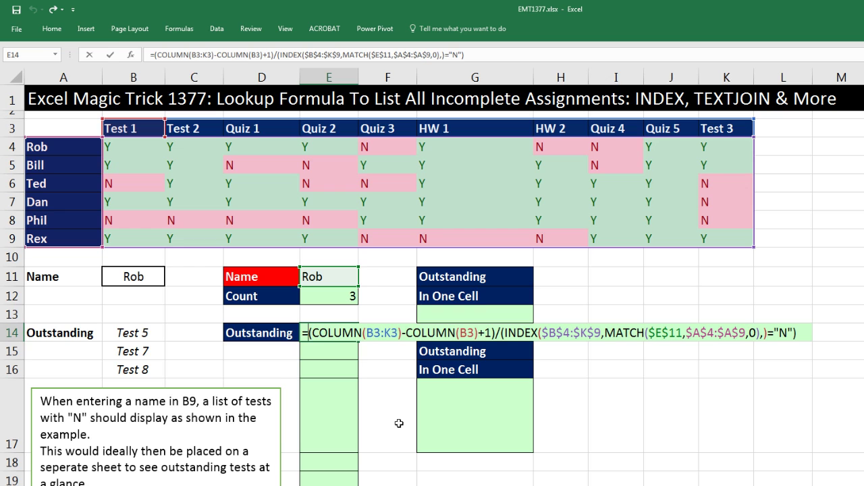
text(ag)
key(Tab)
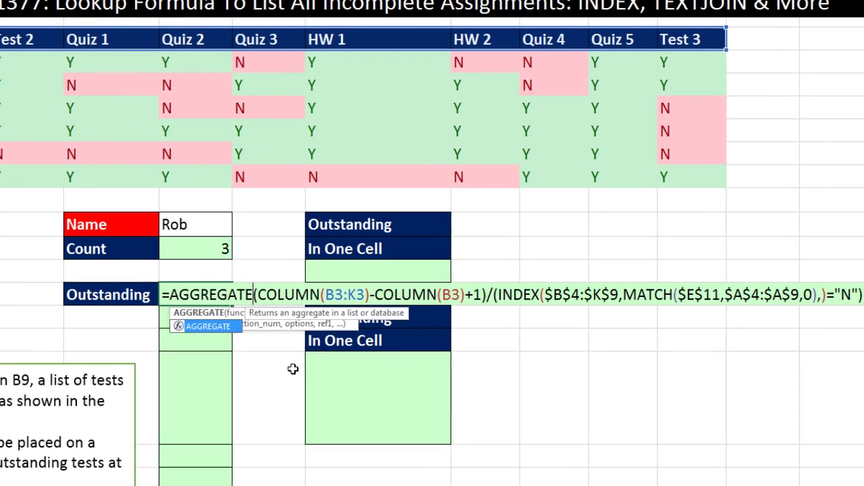
text(()
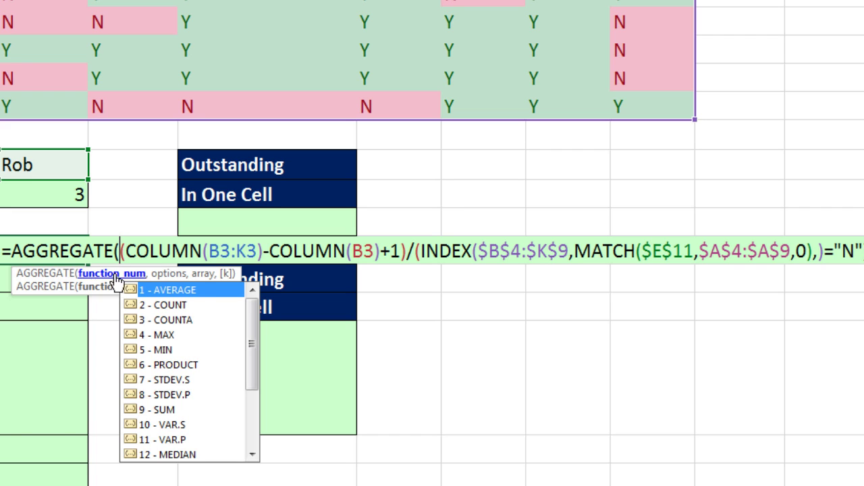
drag(253, 328, 254, 400)
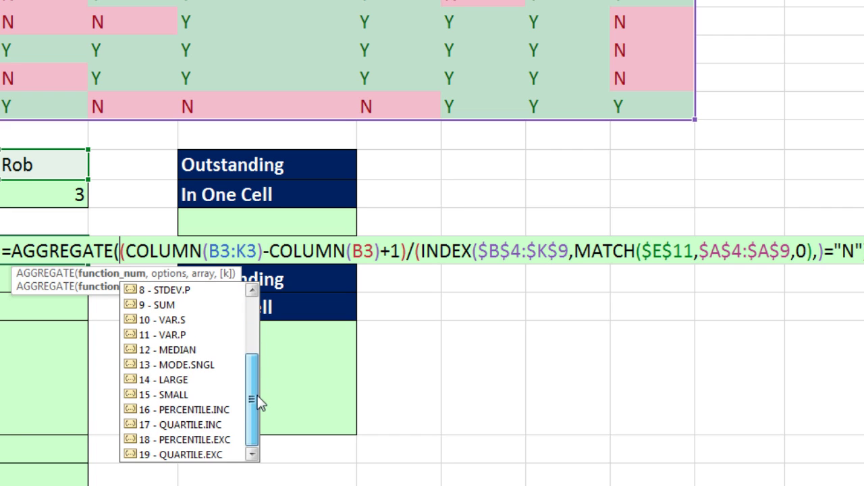
double_click(154, 396)
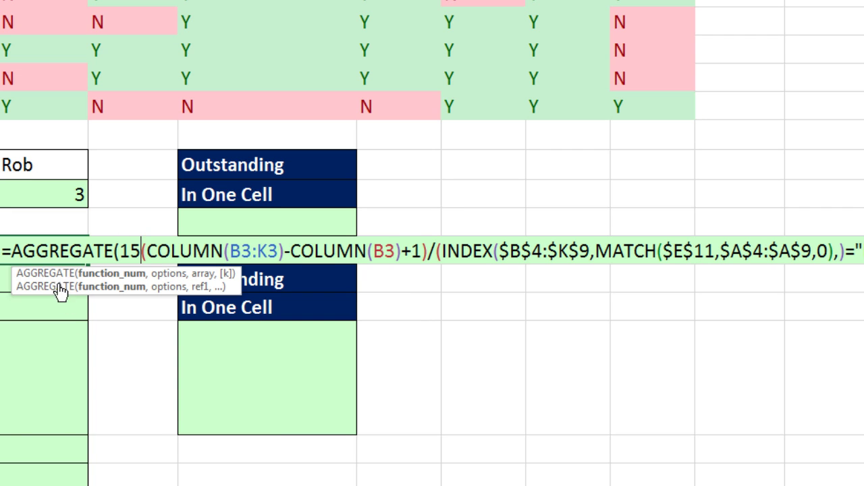
text(,)
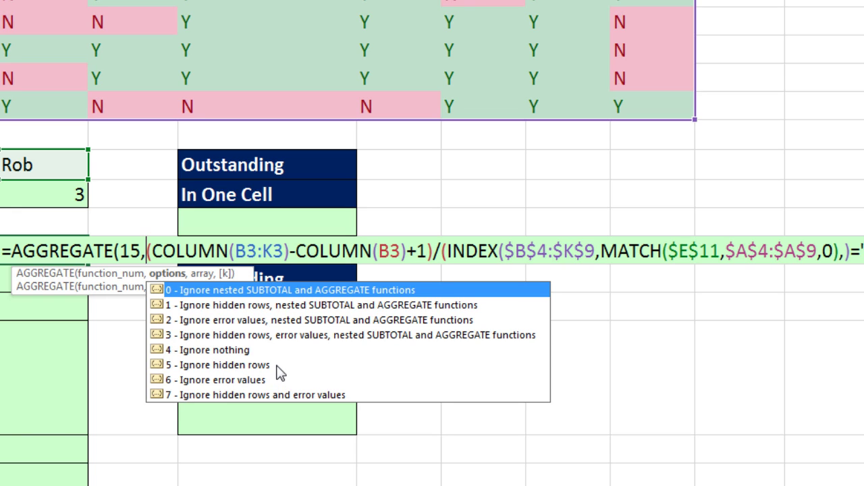
double_click(225, 380)
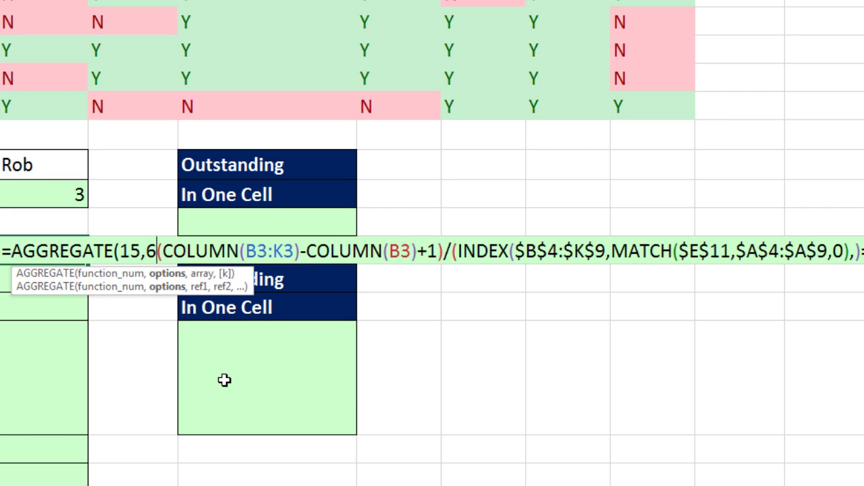
text(,)
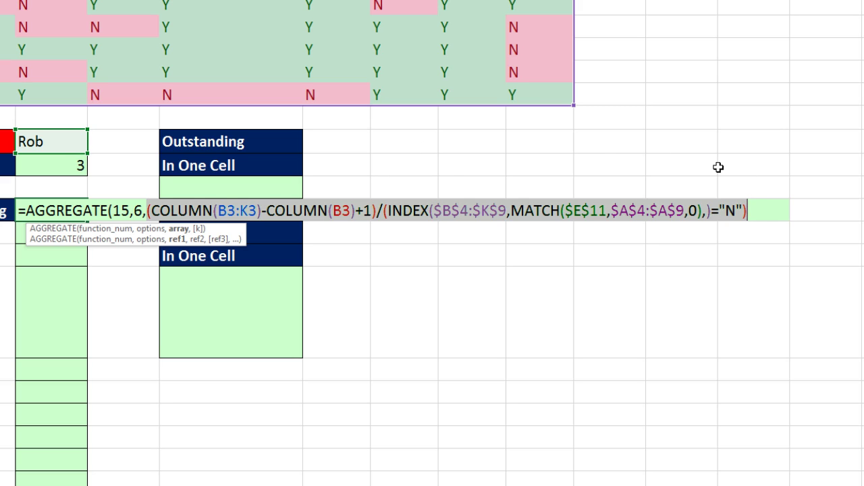
Append ROWS(E$14:E14) as the k argument and close the AGGREGATE formula in E14.
click(775, 217)
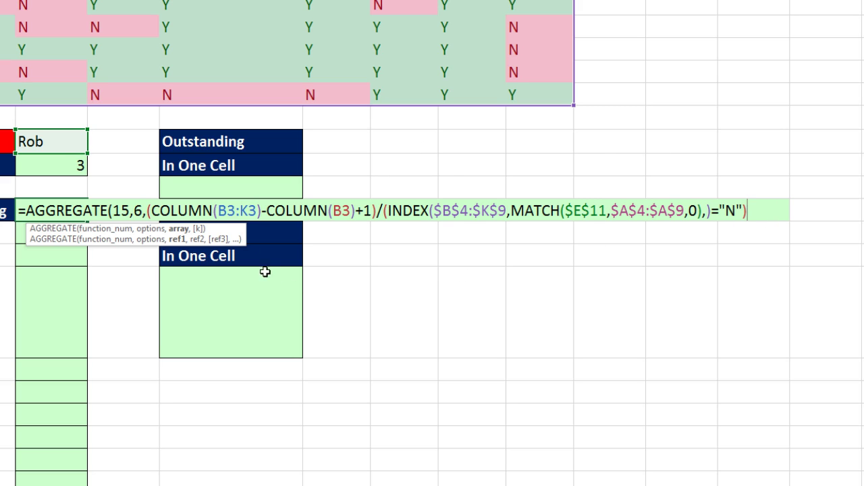
drag(242, 233, 792, 252)
text(,)
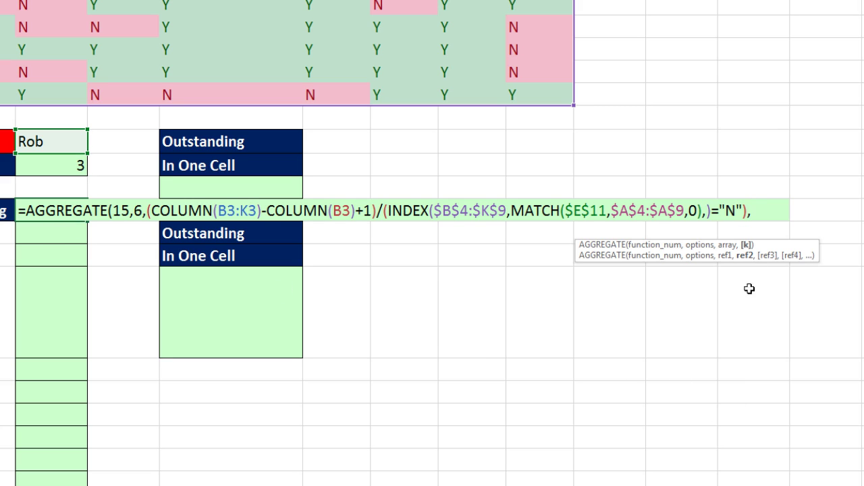
text(ROWS()
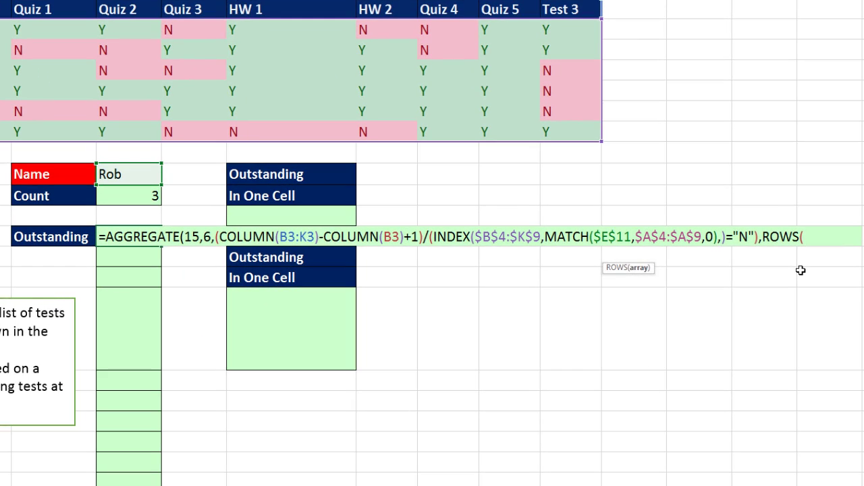
text(E)
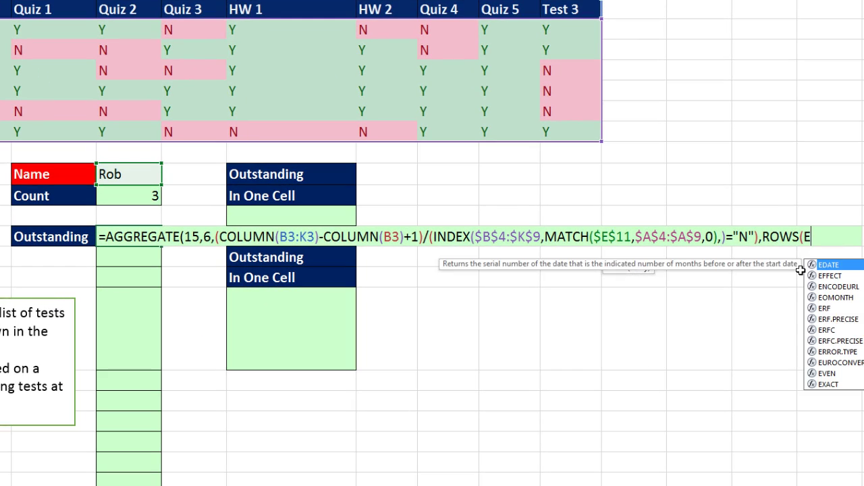
text($14)
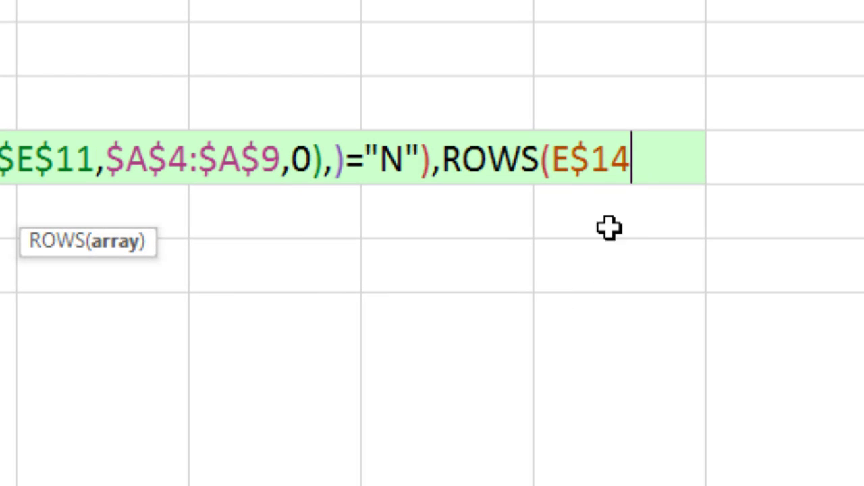
text(:E14))
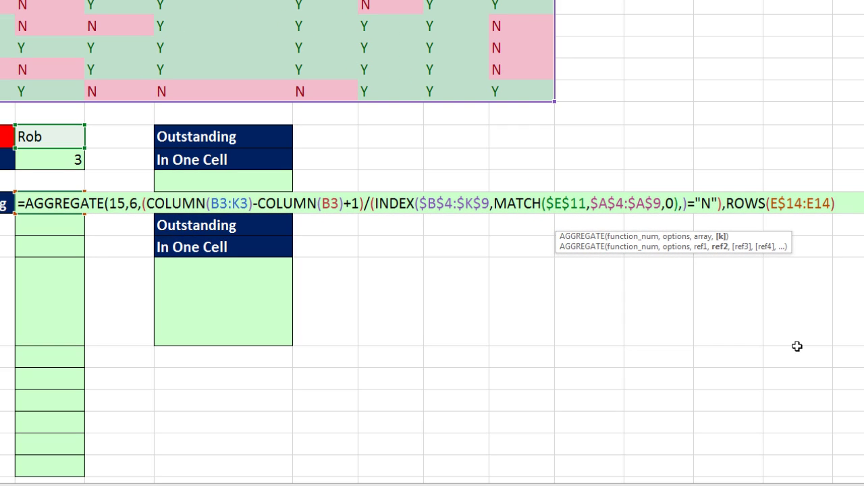
text()-COLUMN(B3)+1)/(INDEX($B$4:$K)
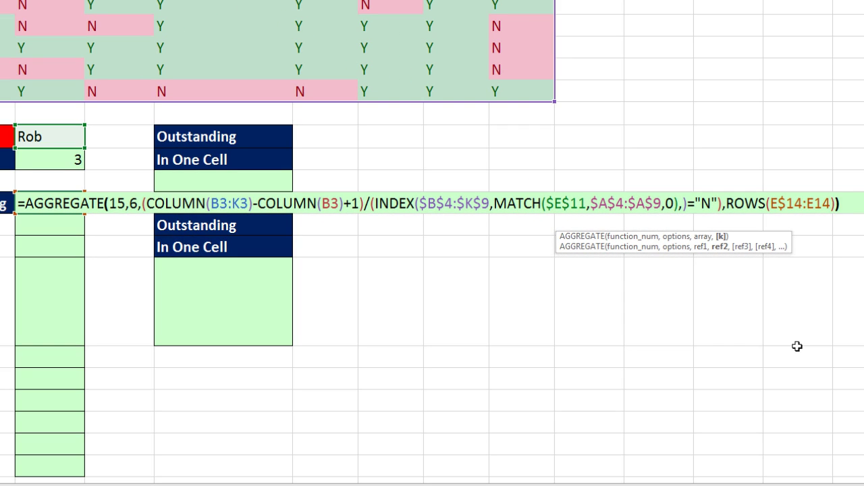
Commit the AGGREGATE formula and fill it down from E14 to E23.
click(143, 206)
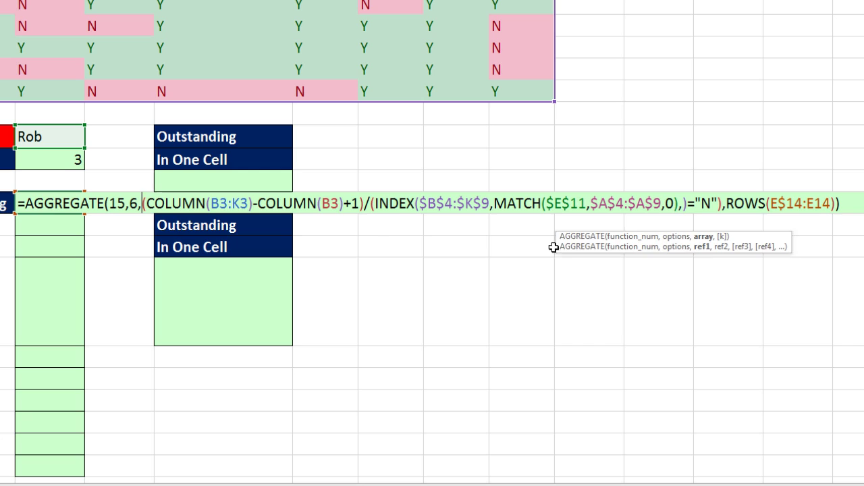
drag(556, 247, 29, 245)
click(189, 243)
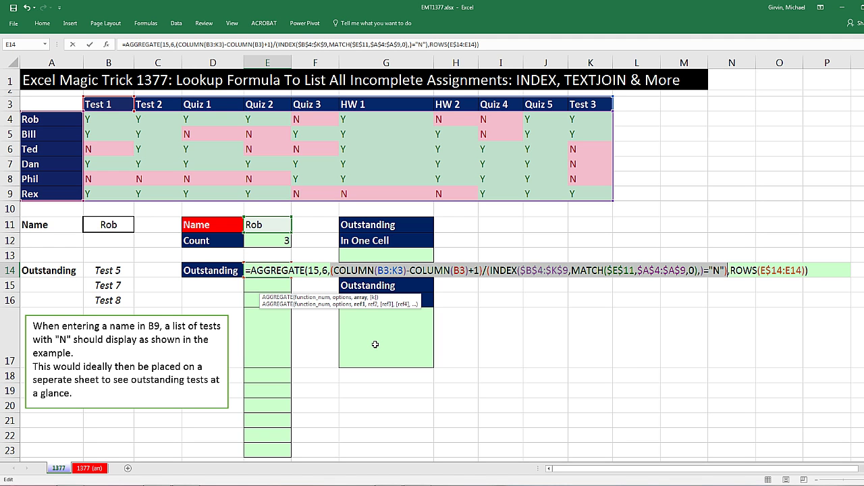
key(ctrl+Return)
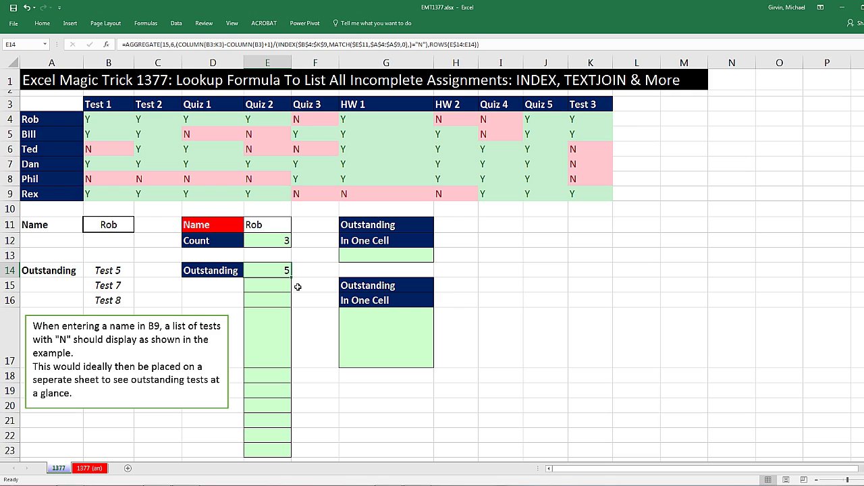
drag(290, 277, 290, 451)
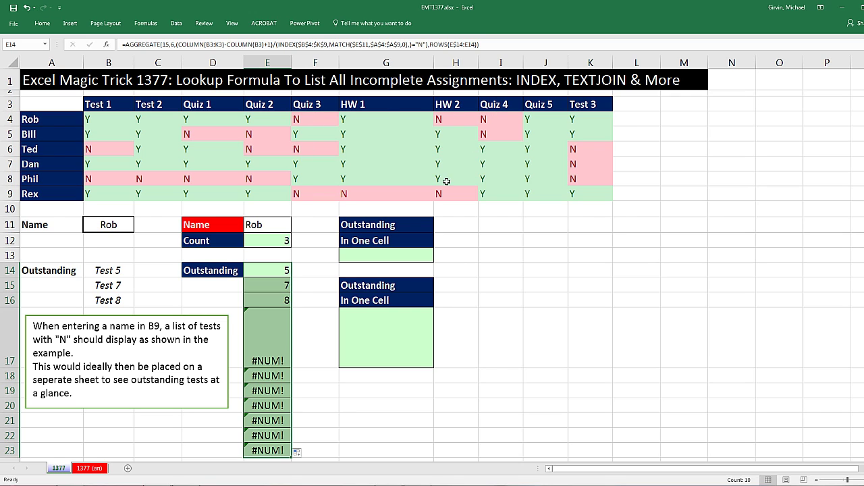
click(259, 271)
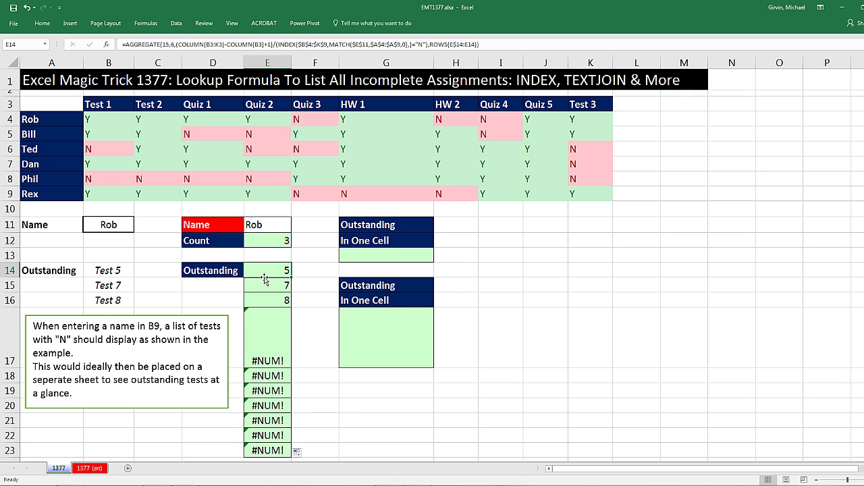
Wrap E14's AGGREGATE formula in INDEX using the absolute header row $B$3:$K$3.
key(F2)
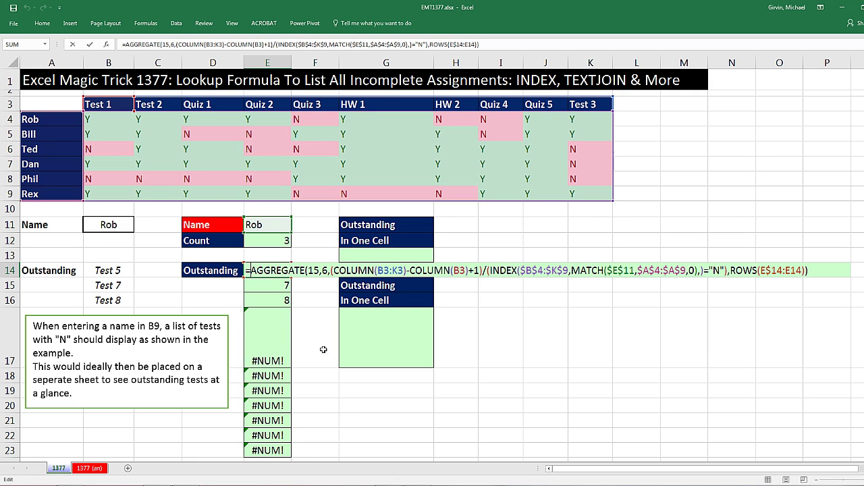
key(Home)
key(Right)
text(INDEX()
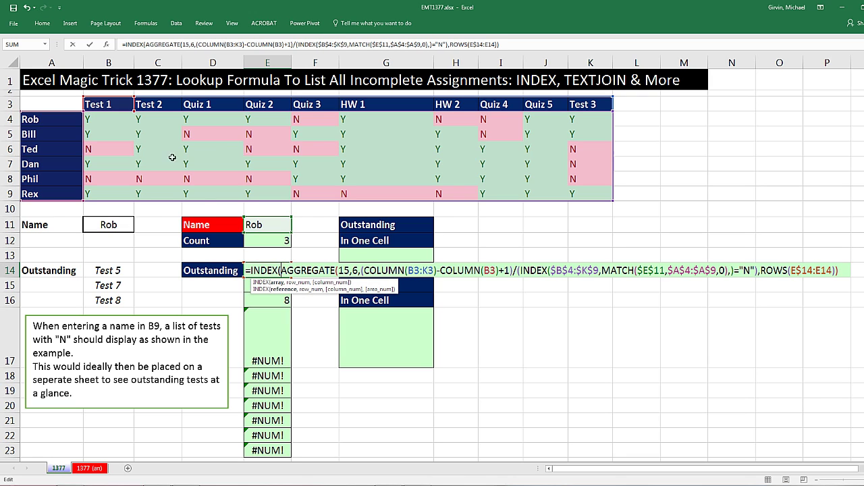
drag(108, 106, 593, 104)
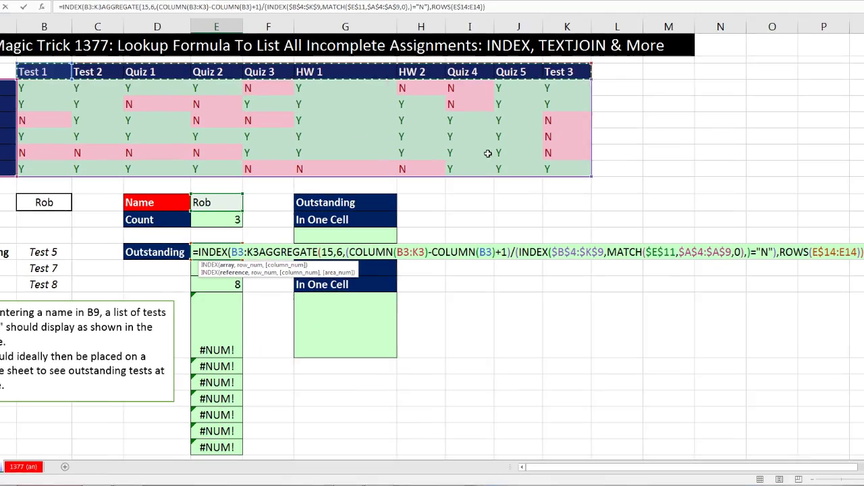
key(F4)
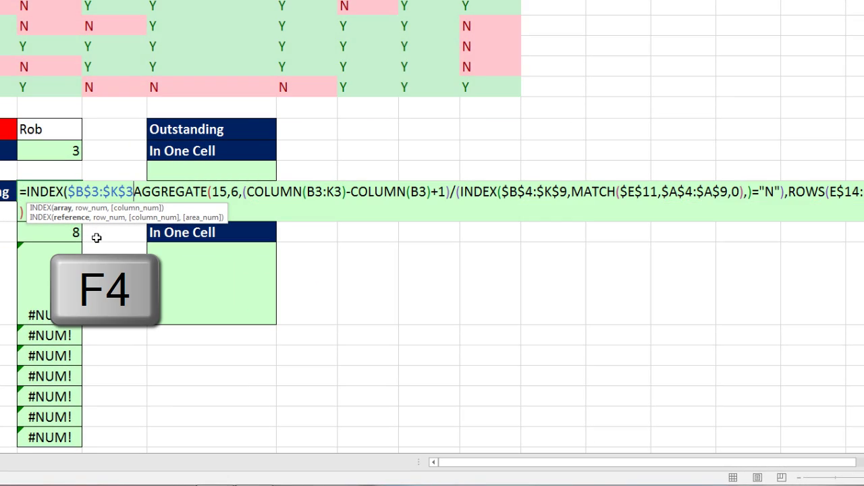
text(,)
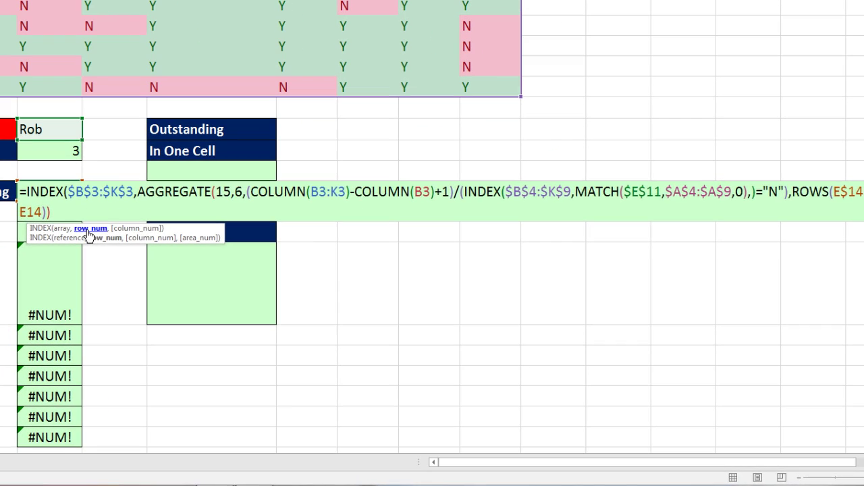
Close the INDEX parenthesis, commit E14, and fill the formula down the Outstanding column.
click(283, 294)
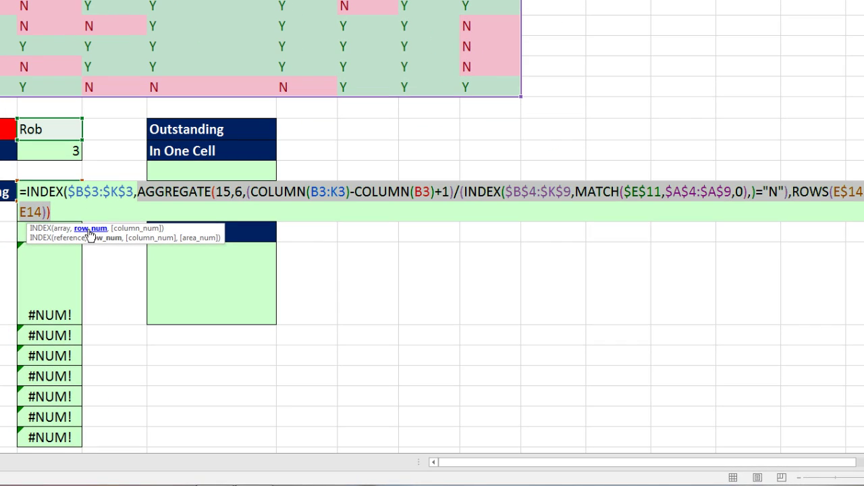
click(60, 230)
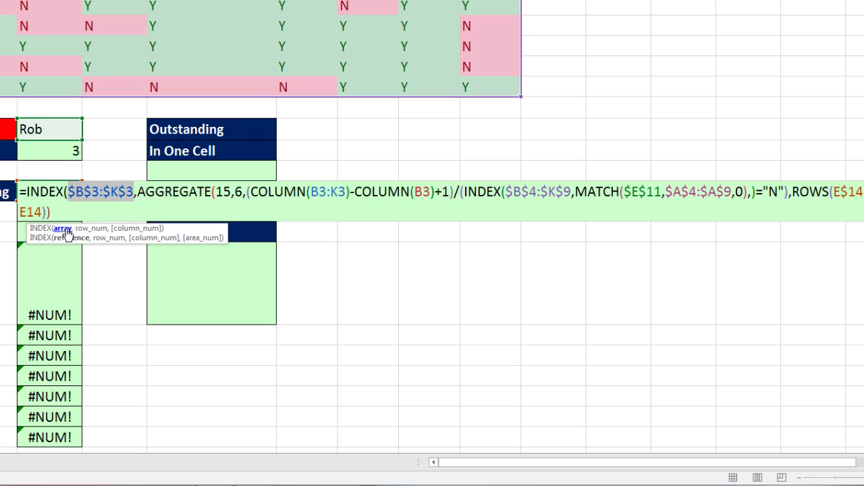
click(81, 230)
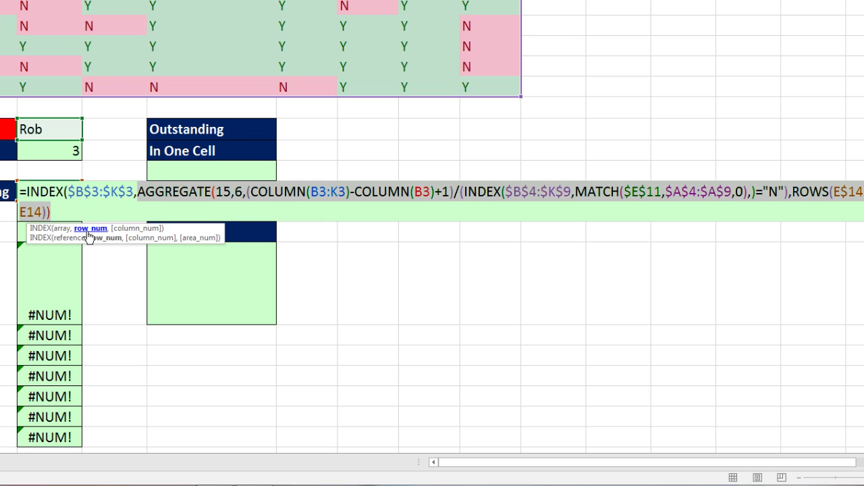
click(208, 223)
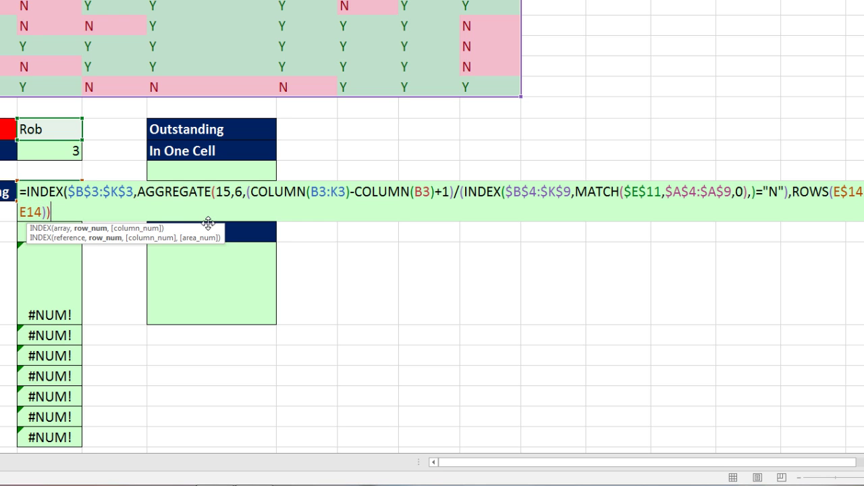
text())
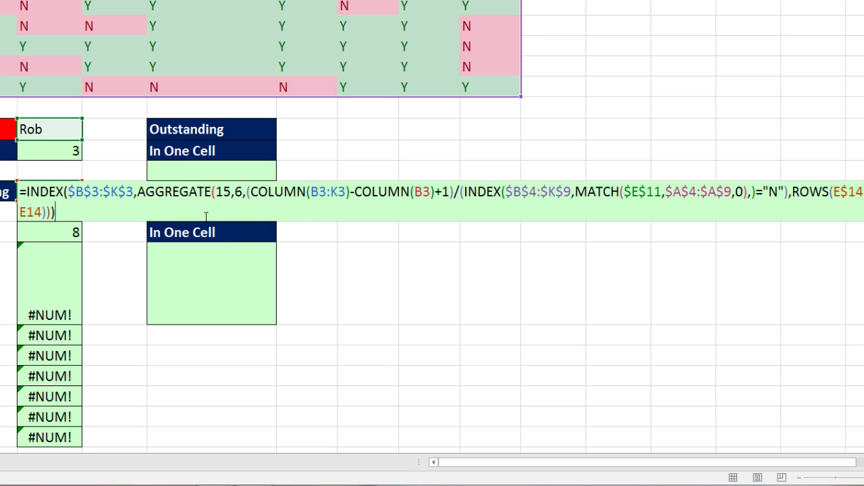
key(ctrl+Return)
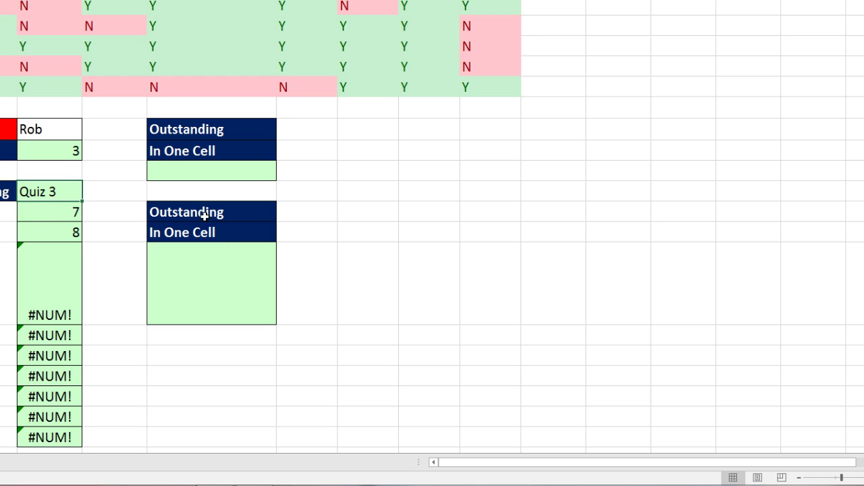
double_click(83, 201)
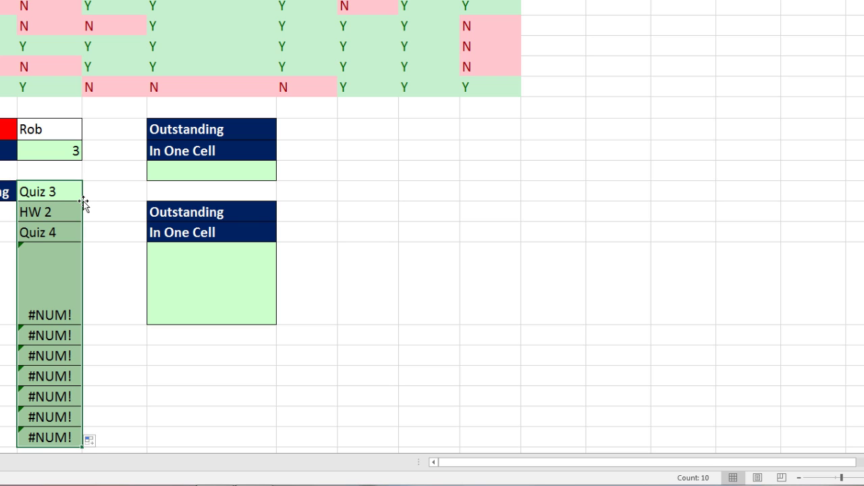
Choose Ted from the student name dropdown in E11.
click(60, 129)
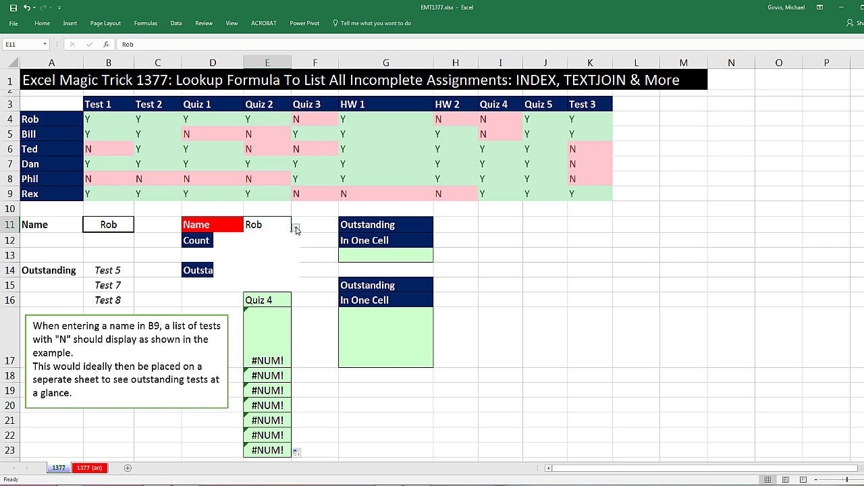
click(295, 229)
click(238, 257)
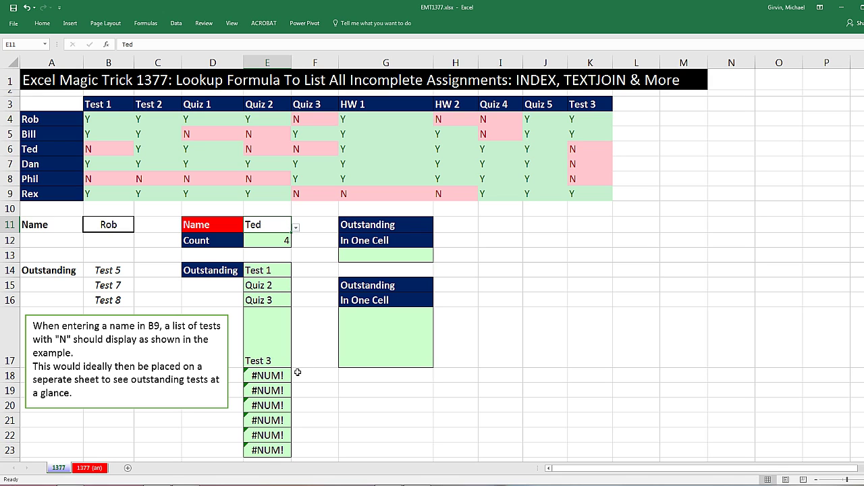
Open E14's formula for editing and highlight everything after the equals sign.
double_click(256, 270)
click(249, 270)
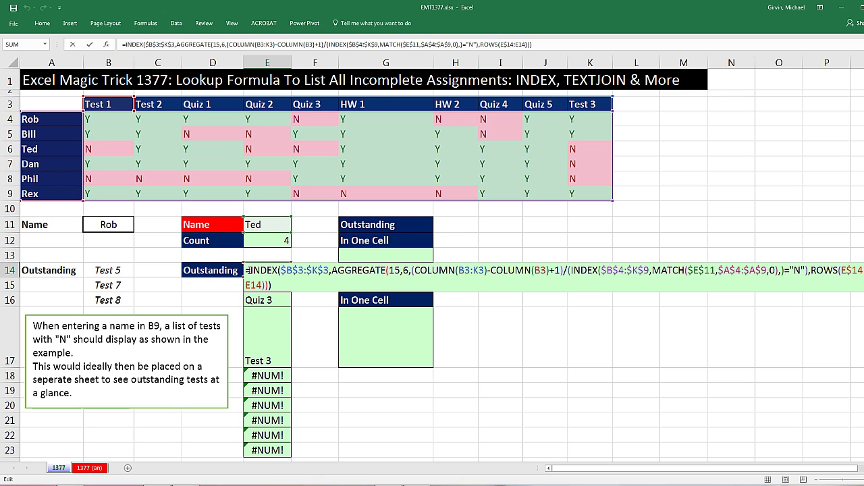
drag(248, 270, 283, 295)
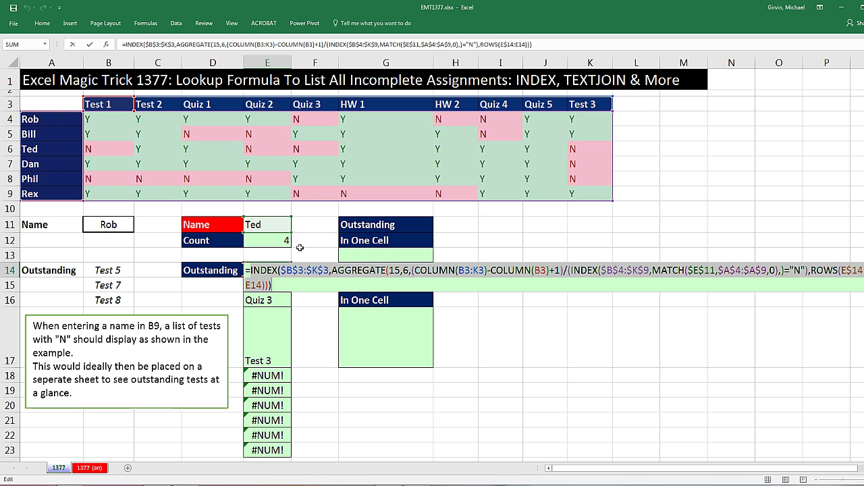
Insert IF at the start of E14's formula and paste ROWS(E$14:E14) as its condition.
click(247, 270)
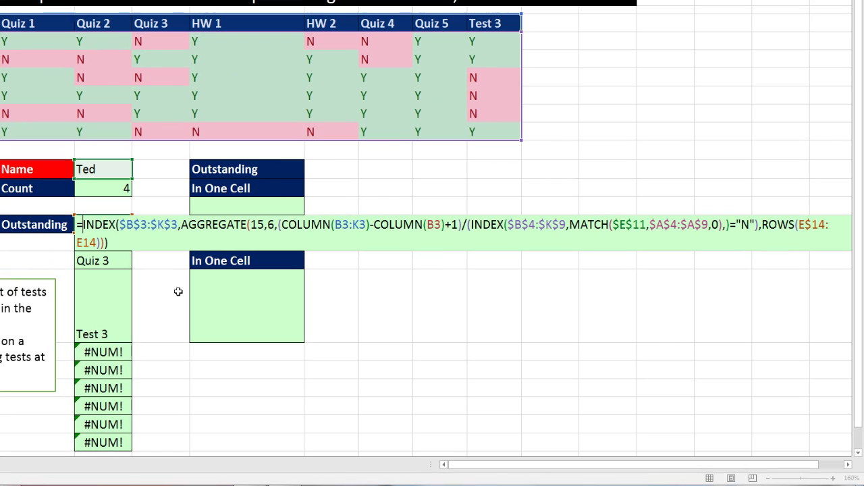
text(i)
key(Tab)
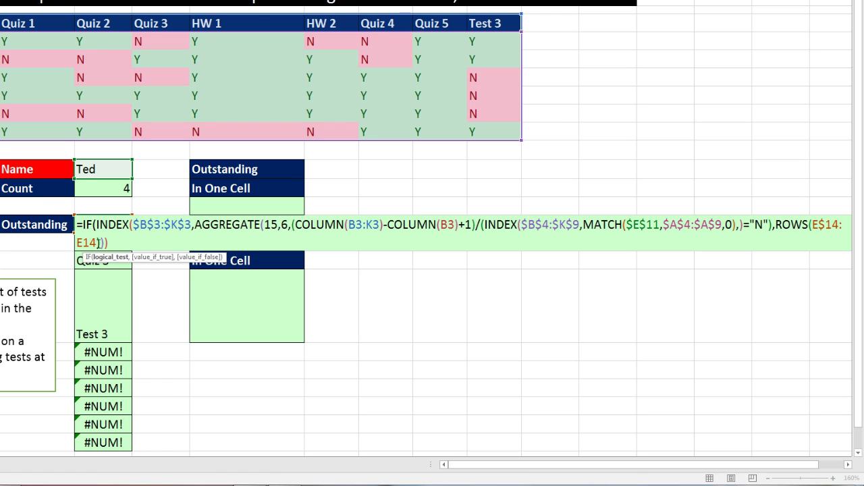
click(99, 242)
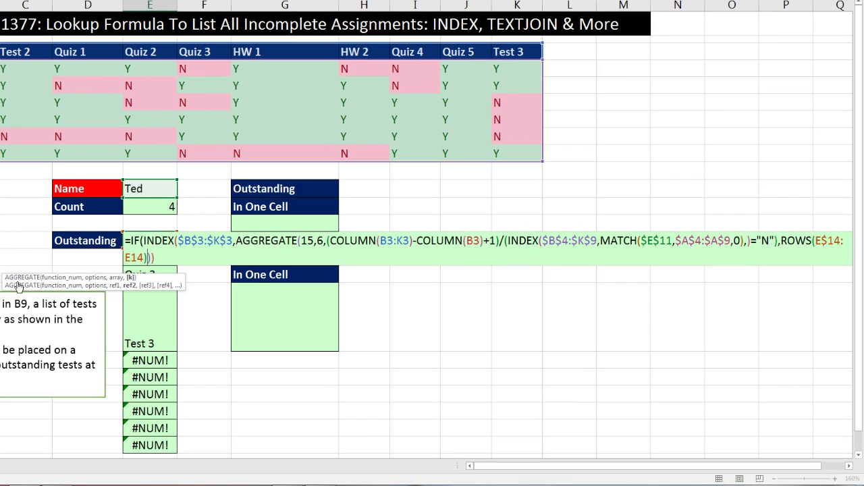
click(132, 283)
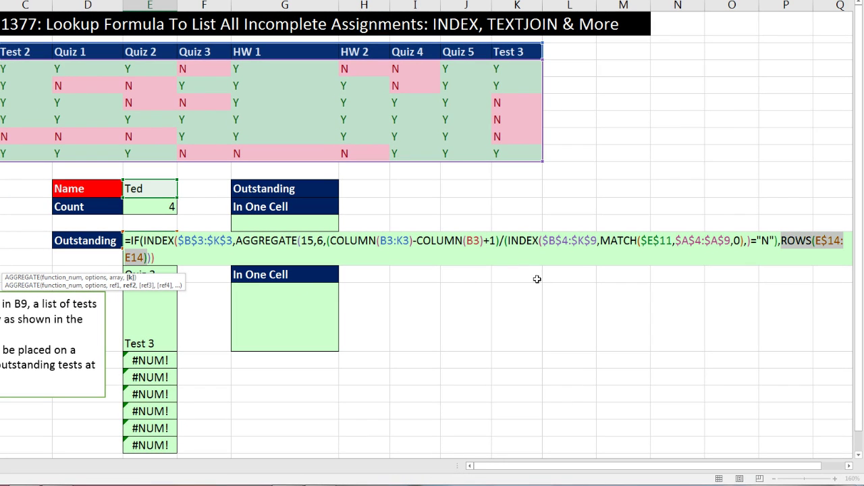
key(ctrl+c)
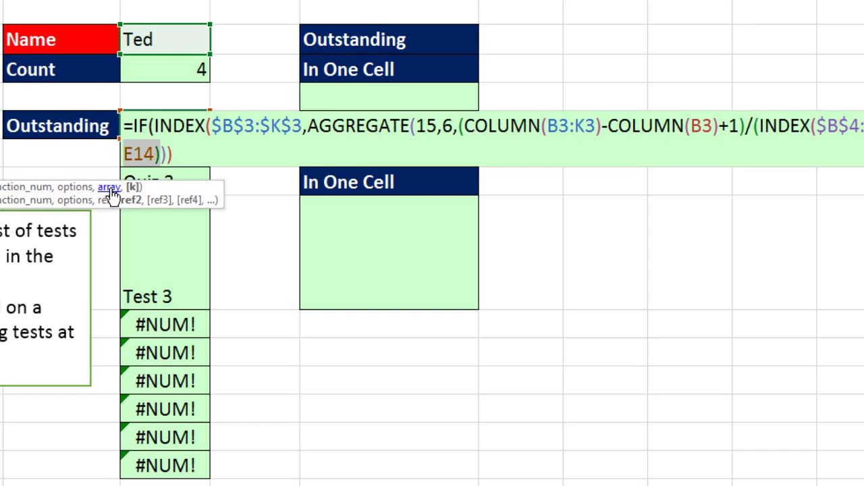
click(153, 126)
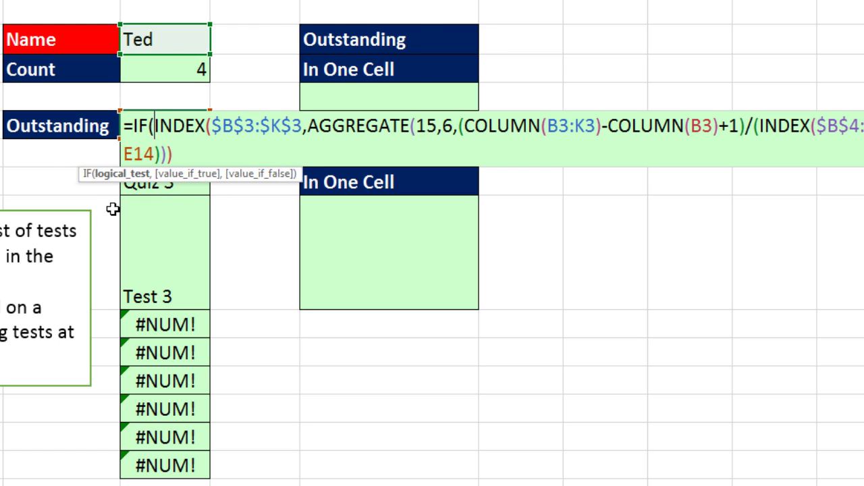
key(ctrl+v)
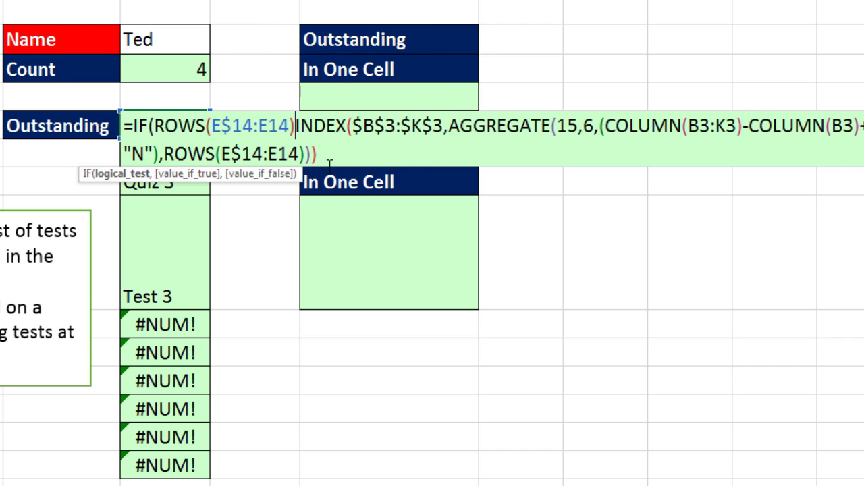
Complete the condition as >$E$12 returning "", close the IF, and commit E14.
text(>)
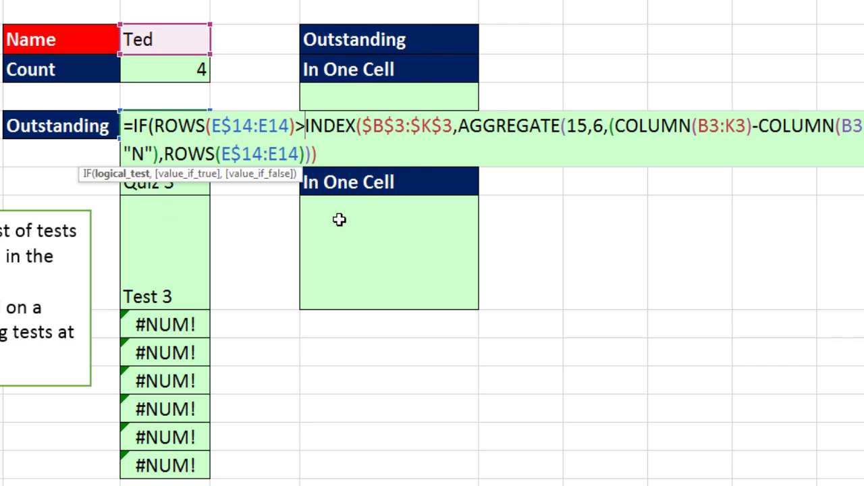
click(194, 73)
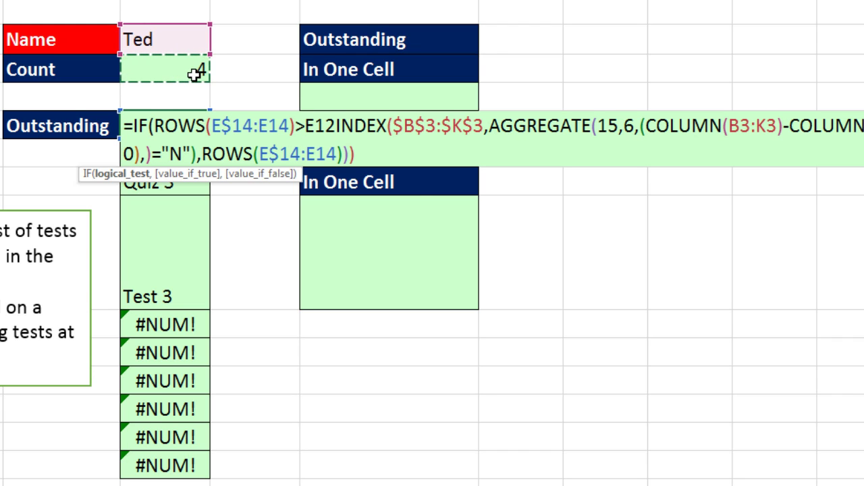
key(F4)
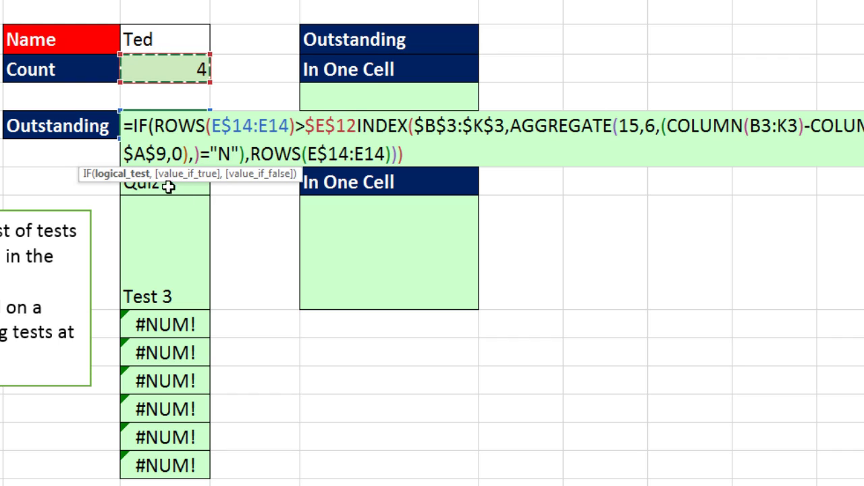
text(,)
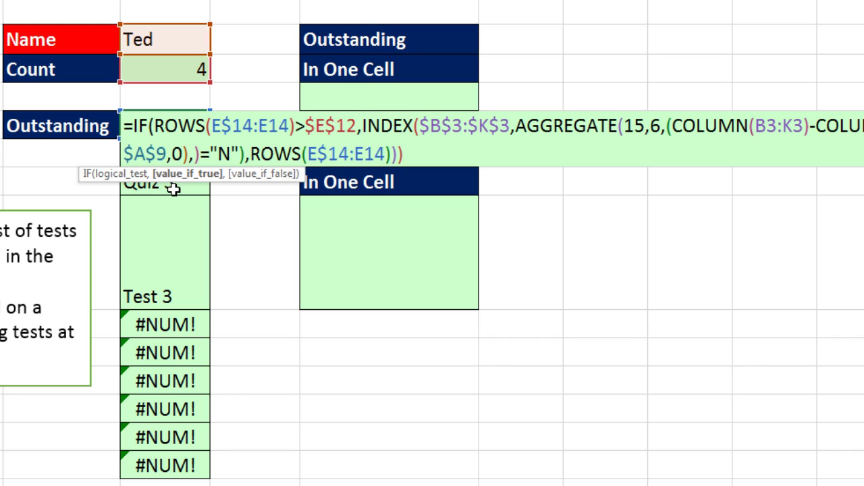
text("")
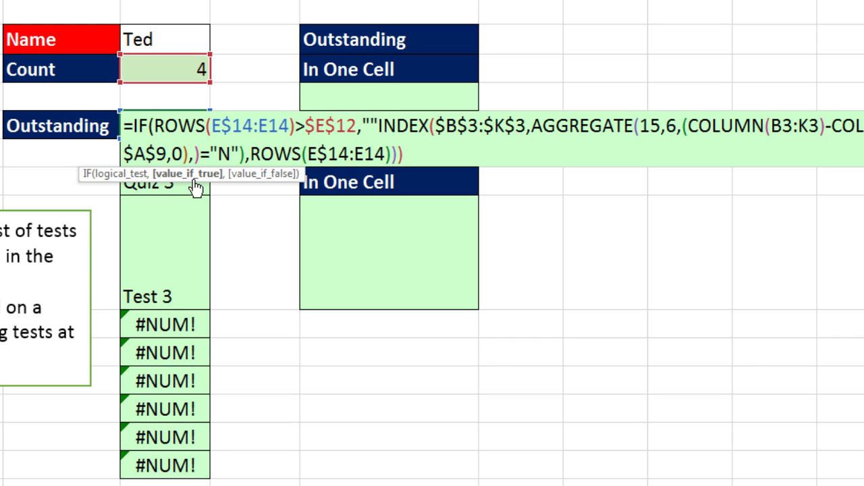
text(,)
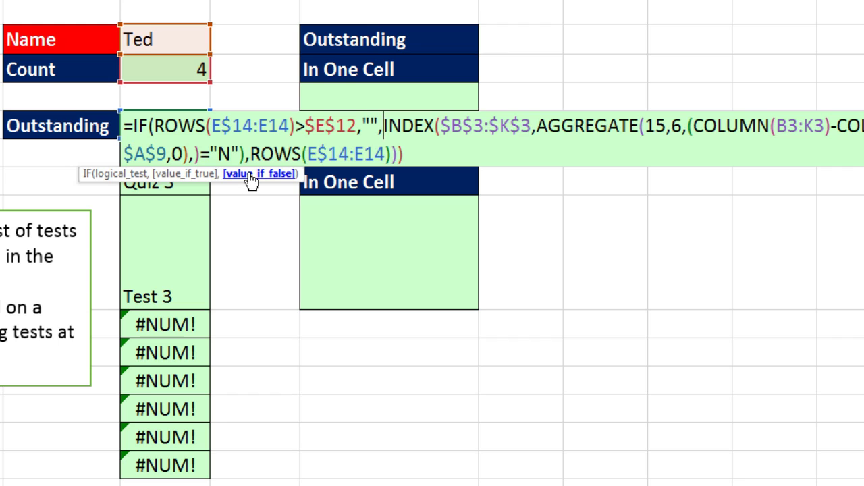
key(ctrl+shift+End)
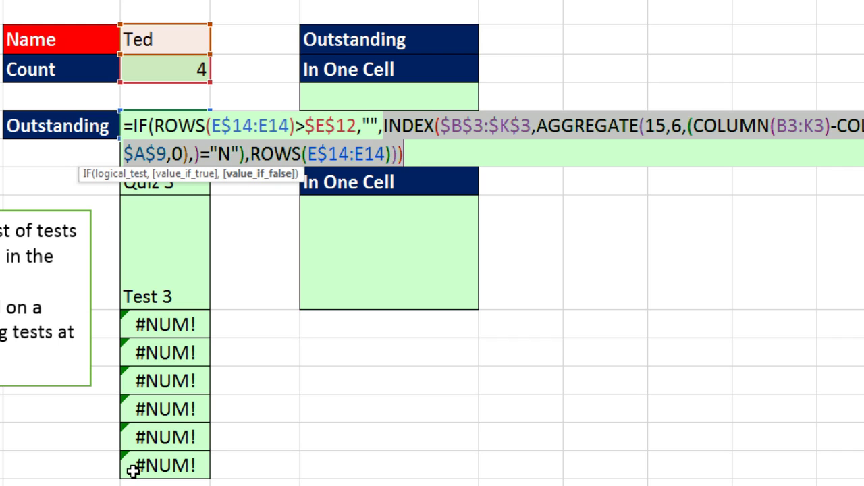
click(430, 142)
text())
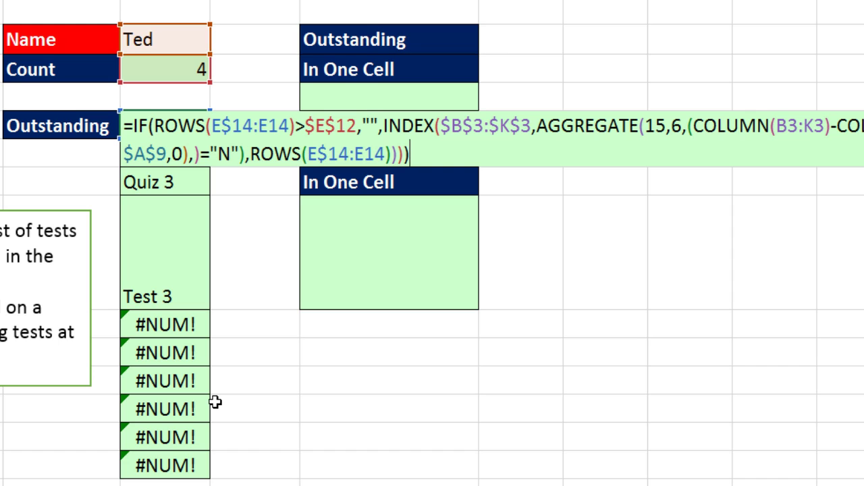
key(ctrl+Return)
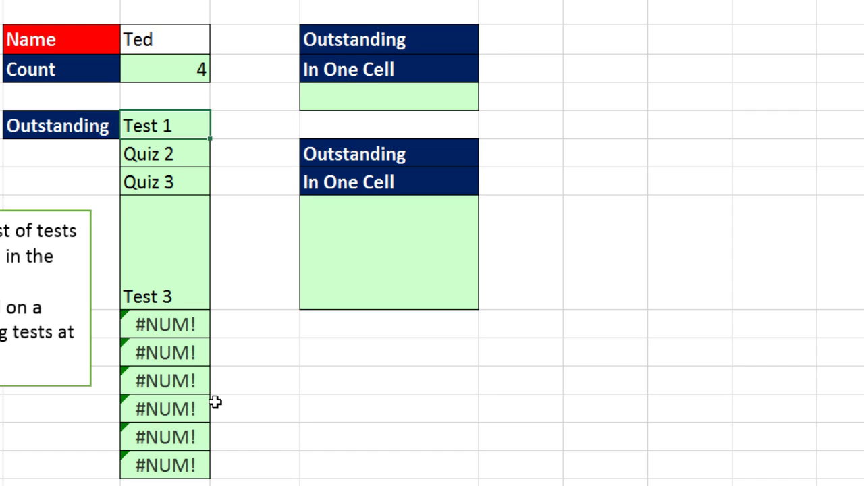
Fill the IF-wrapped formula down the Outstanding column and choose Rob in E11.
double_click(210, 139)
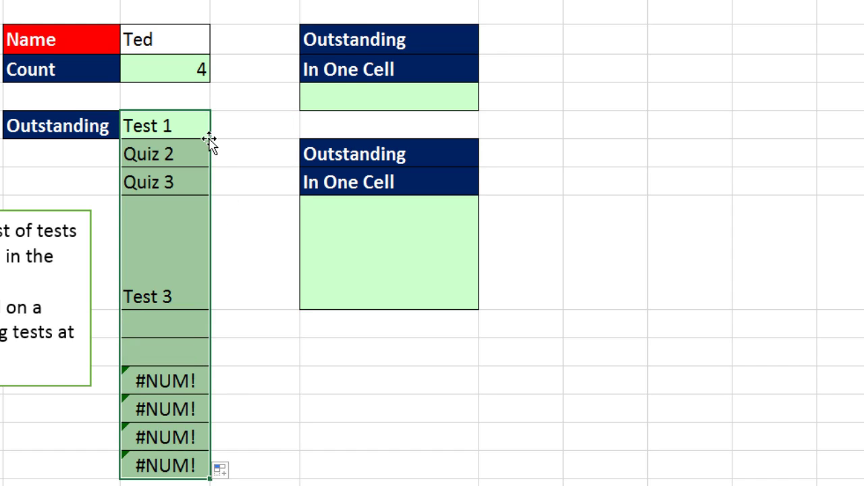
click(183, 32)
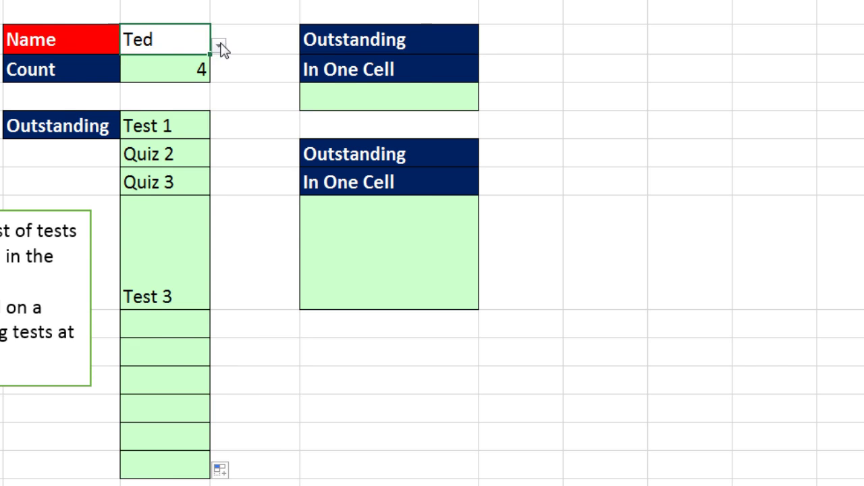
click(219, 46)
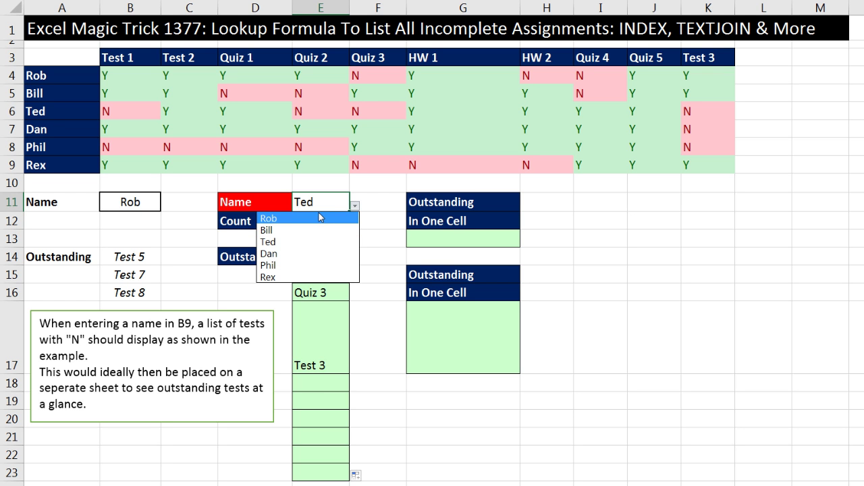
click(320, 217)
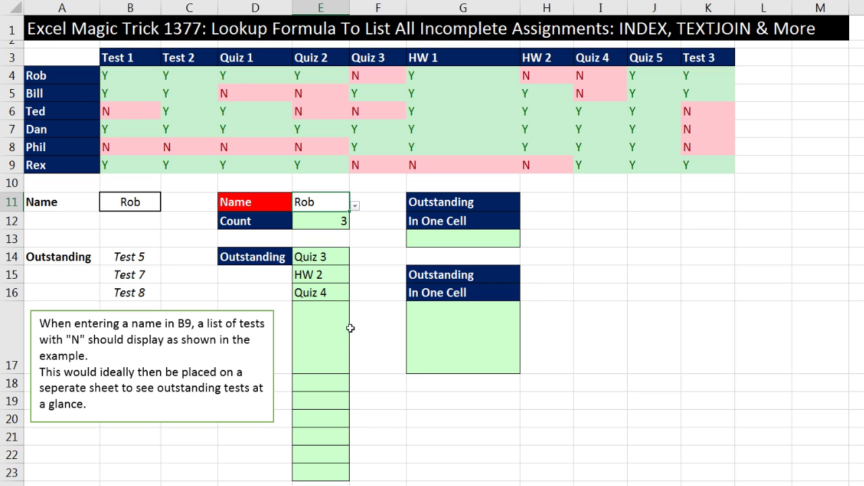
Inspect the value_if_false argument of E16's formula.
double_click(320, 293)
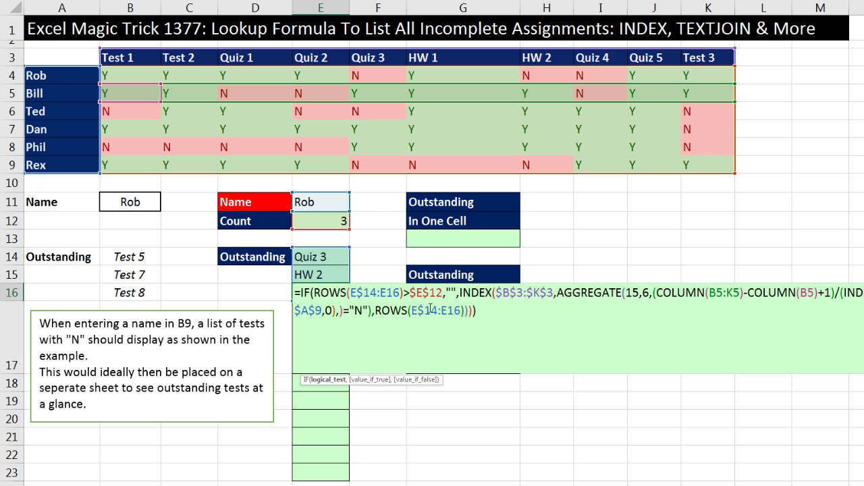
click(430, 380)
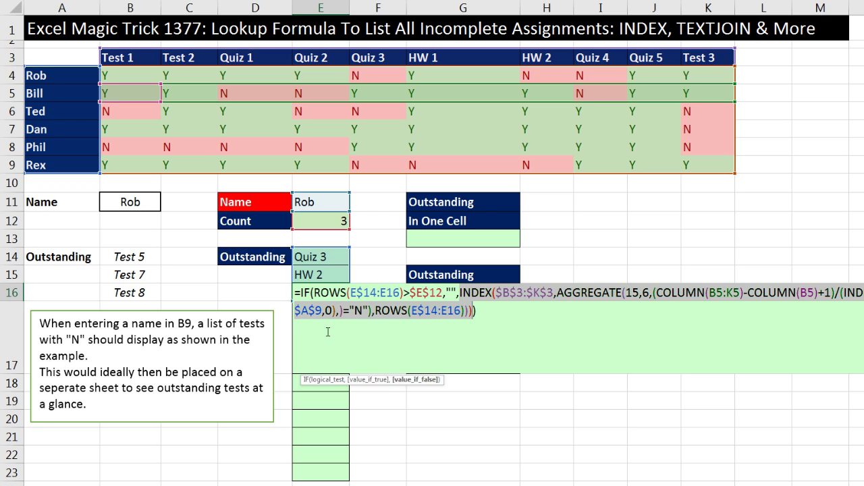
key(Return)
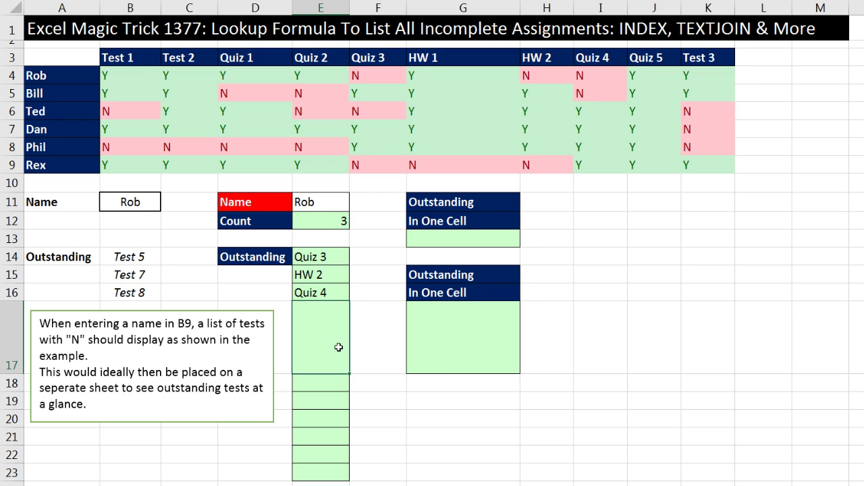
Inspect the logical_test, value_if_true and value_if_false arguments of E17's formula without changes.
key(F2)
click(321, 365)
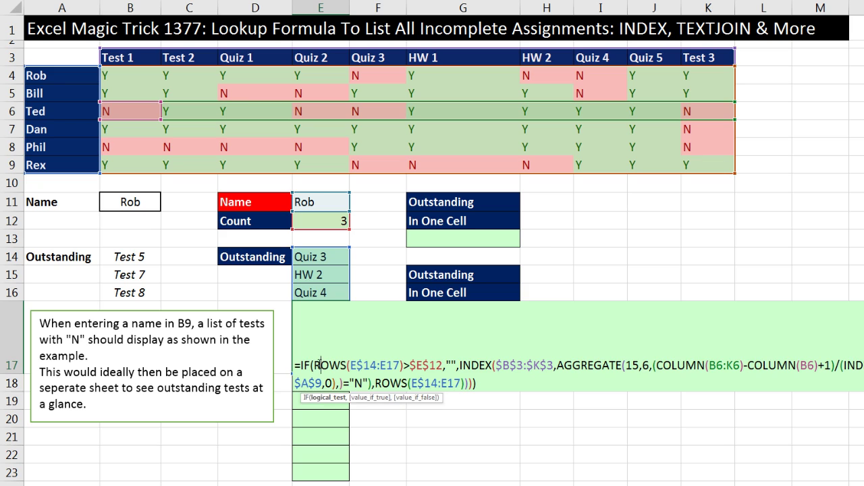
click(407, 399)
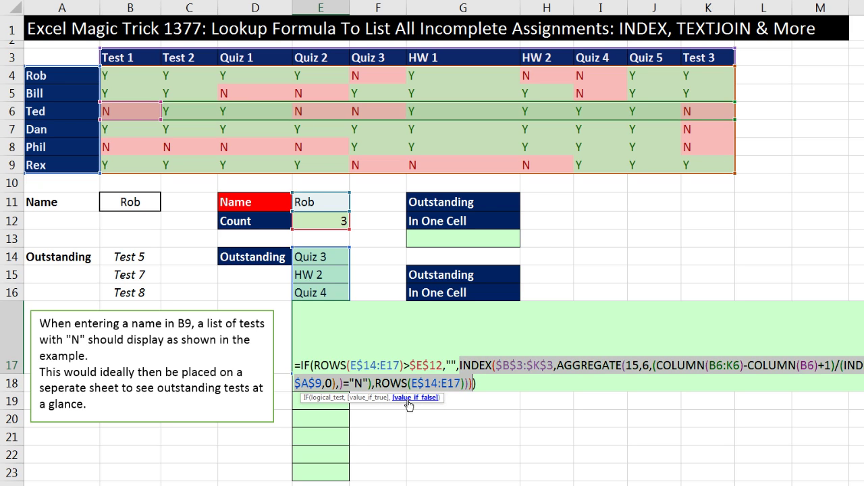
click(375, 403)
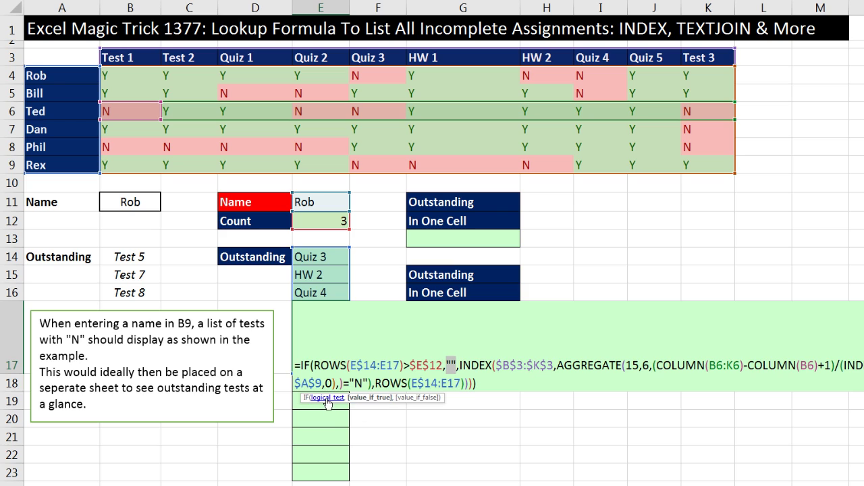
click(327, 399)
click(358, 399)
key(ctrl+Return)
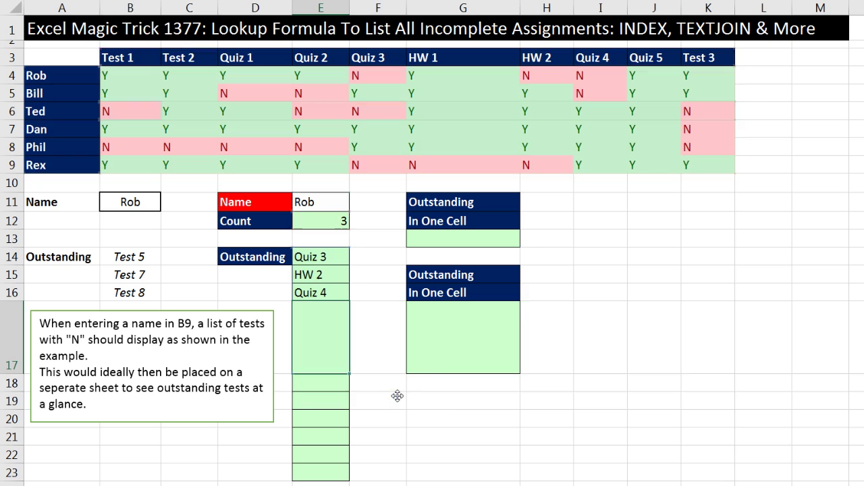
Check the ROWS argument inside E14's AGGREGATE and close the formula unchanged.
double_click(309, 257)
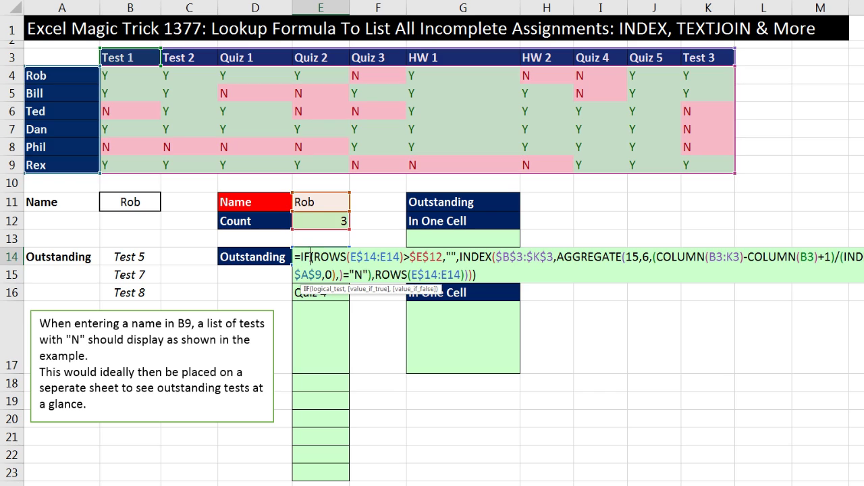
click(388, 277)
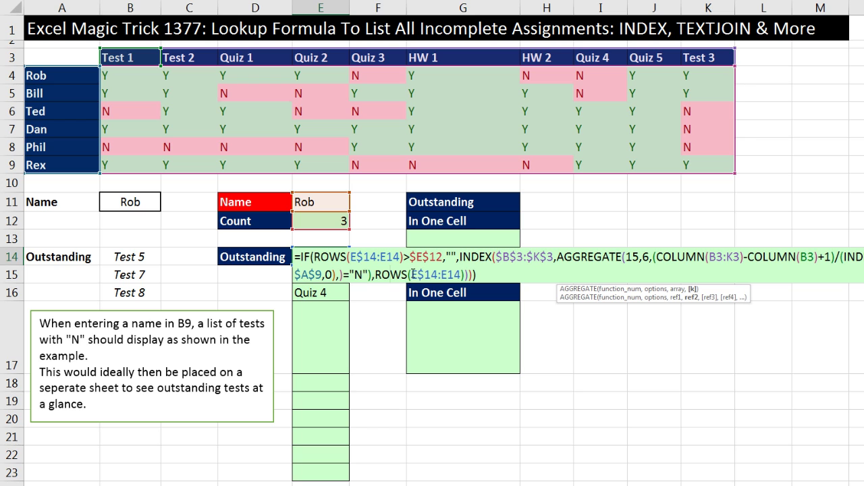
key(Return)
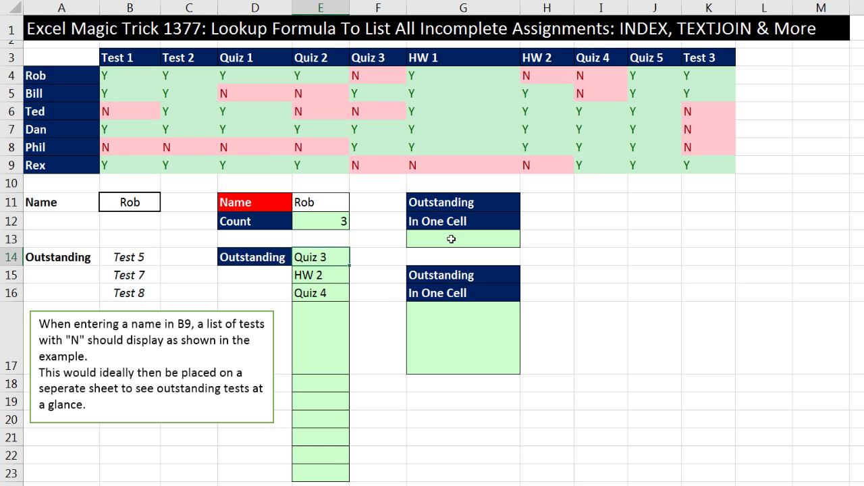
Start a formula in G13 by typing =text toward TEXTJOIN, leaving it unfinished.
click(447, 239)
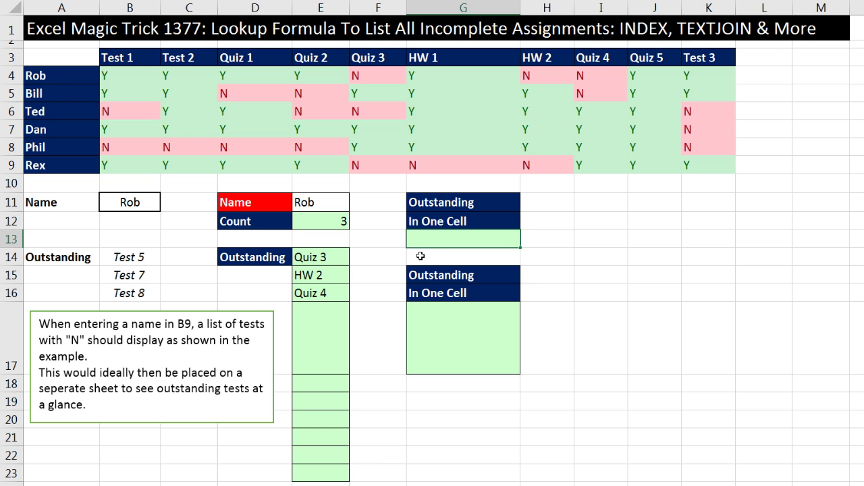
text(=text)
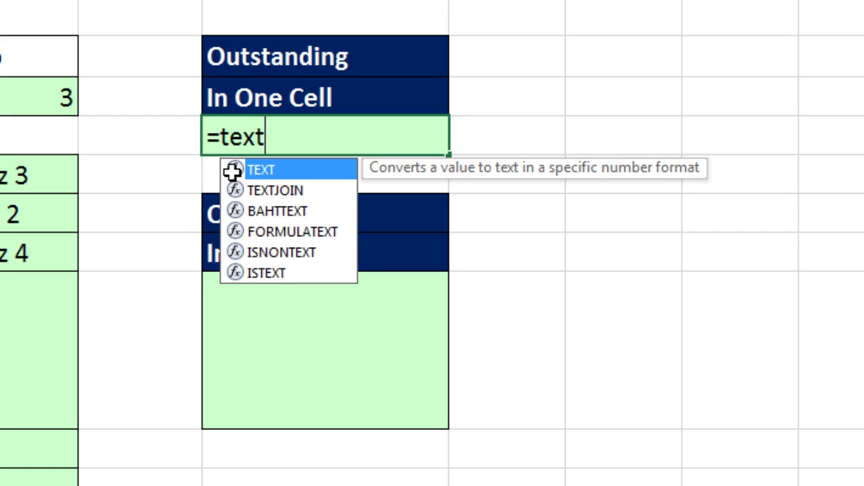
key(Down)
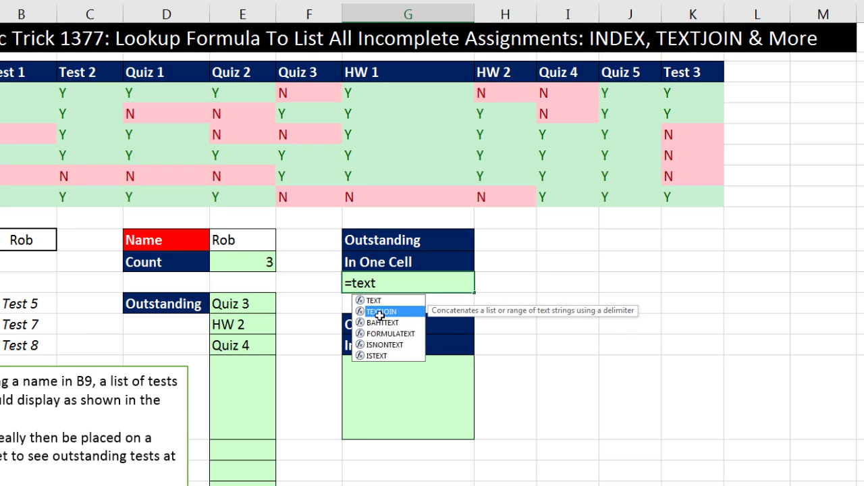
key(Escape)
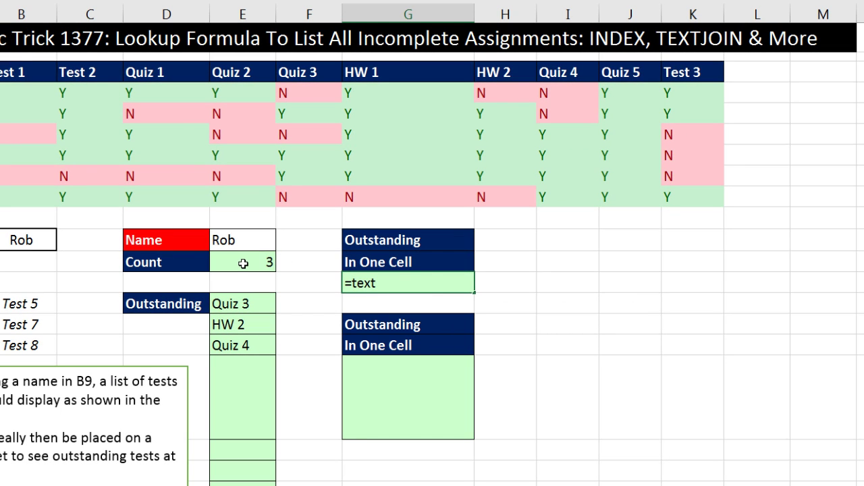
Copy the INDEX(B4:K9,MATCH(E11,A4:A9,0),) lookup from the Count formula into G13 after =.
double_click(245, 264)
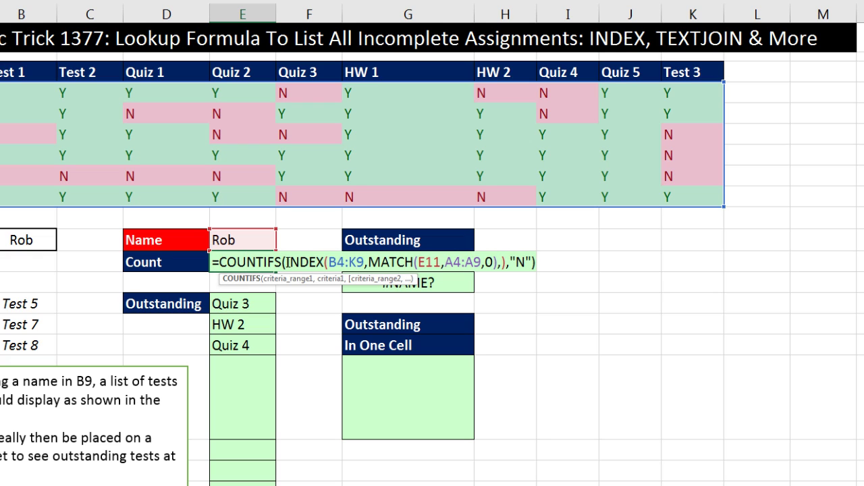
click(297, 280)
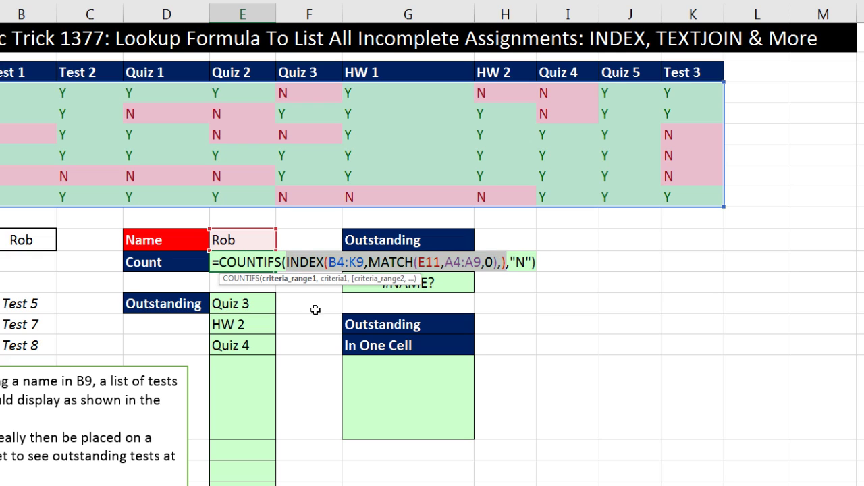
key(ctrl+c)
key(Escape)
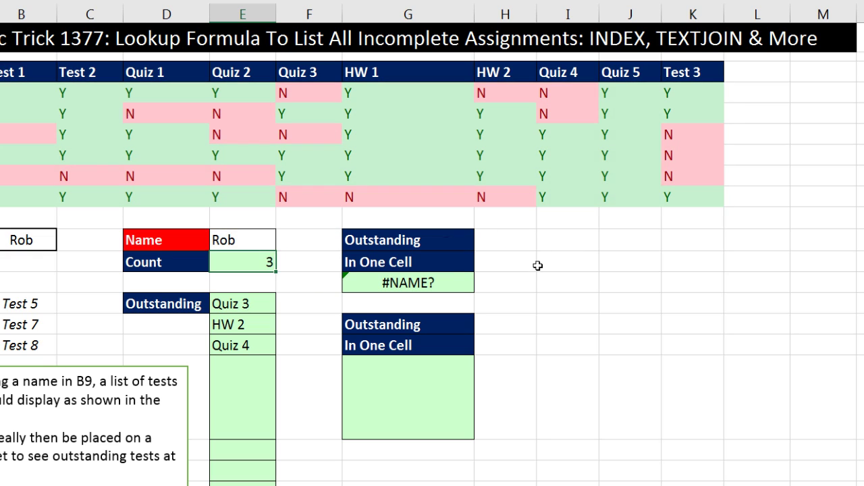
click(442, 281)
text(=)
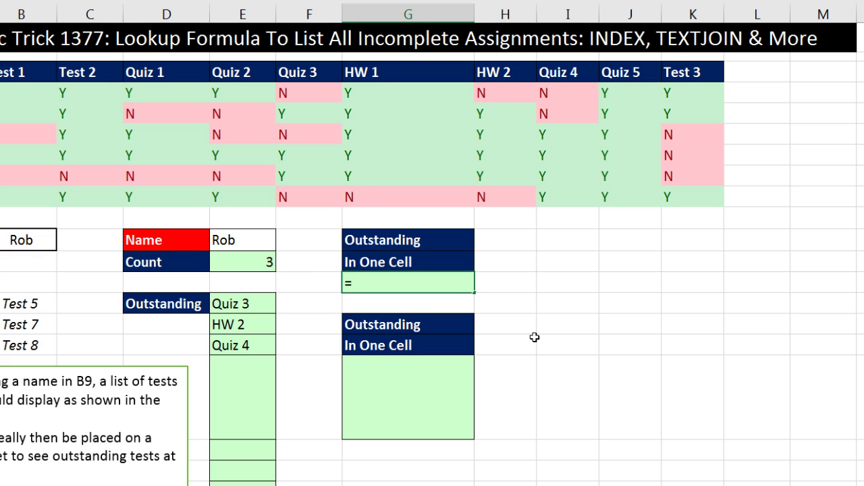
key(ctrl+v)
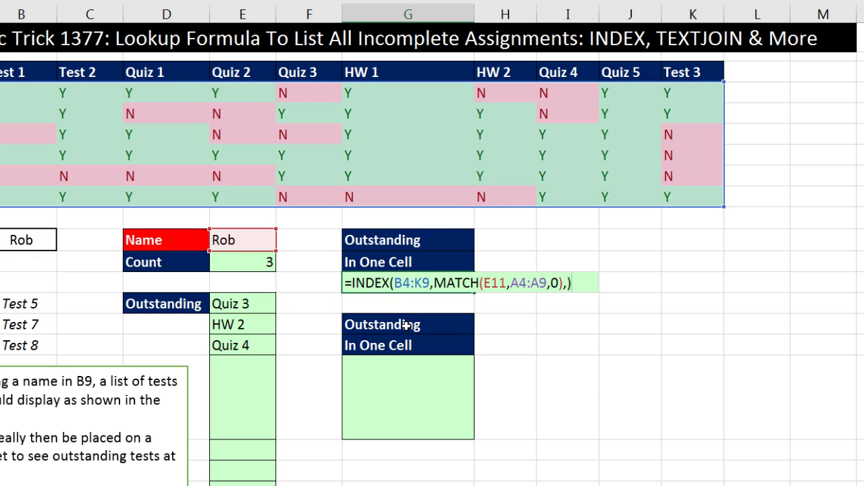
Add ="N" to the lookup and preview its TRUE/FALSE array with F9.
key(F9)
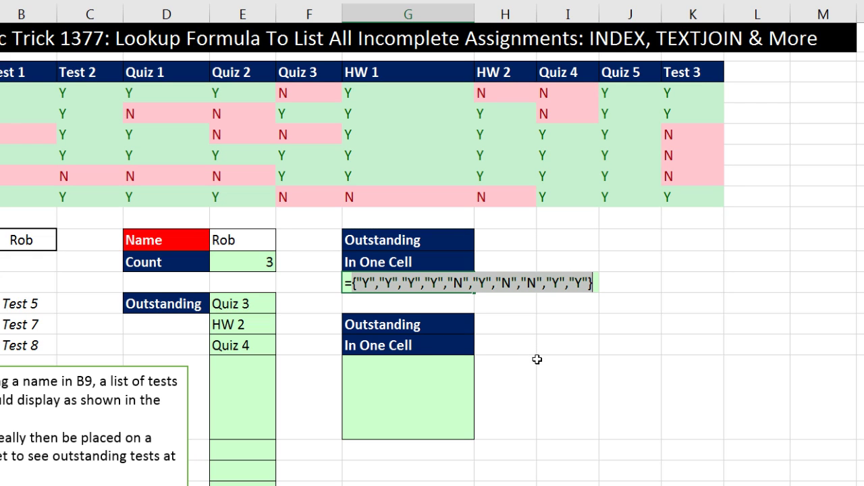
key(ctrl+z)
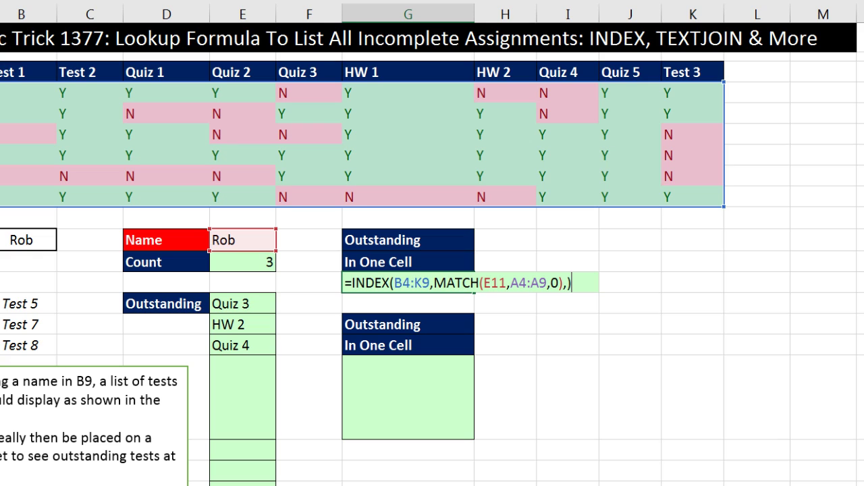
text("N")
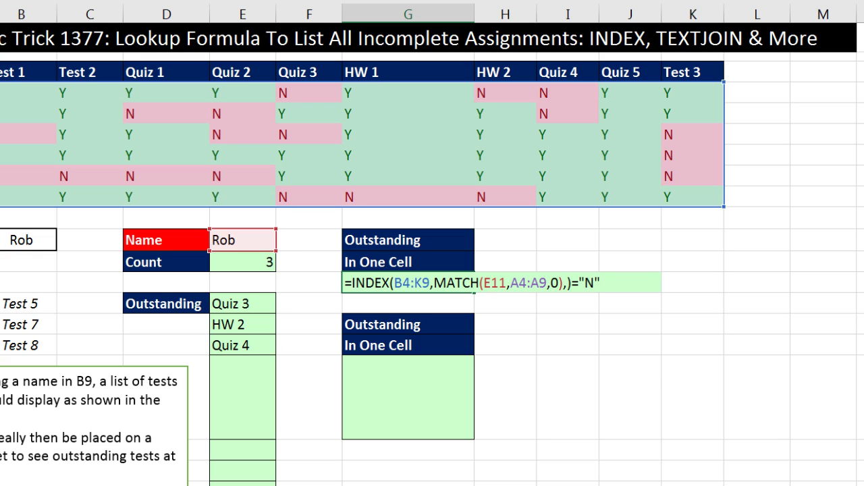
key(F9)
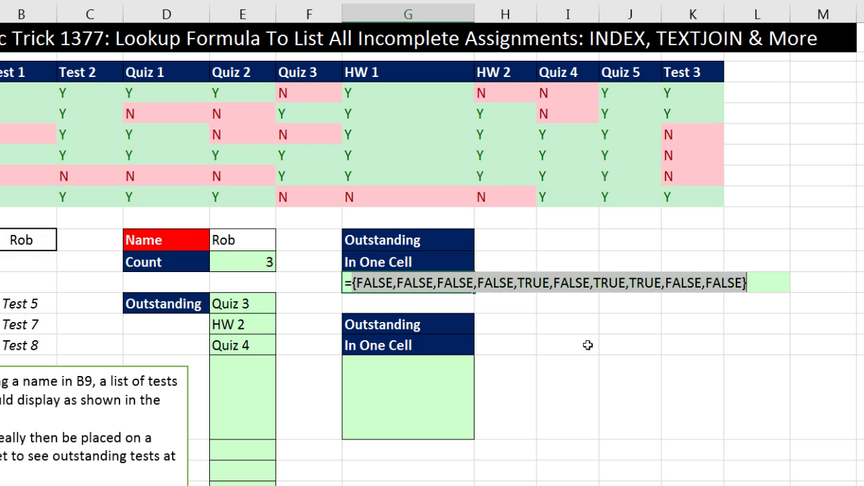
Wrap the "N" test in IF returning header row B3:K3 or "", previewing the array.
key(ctrl+z)
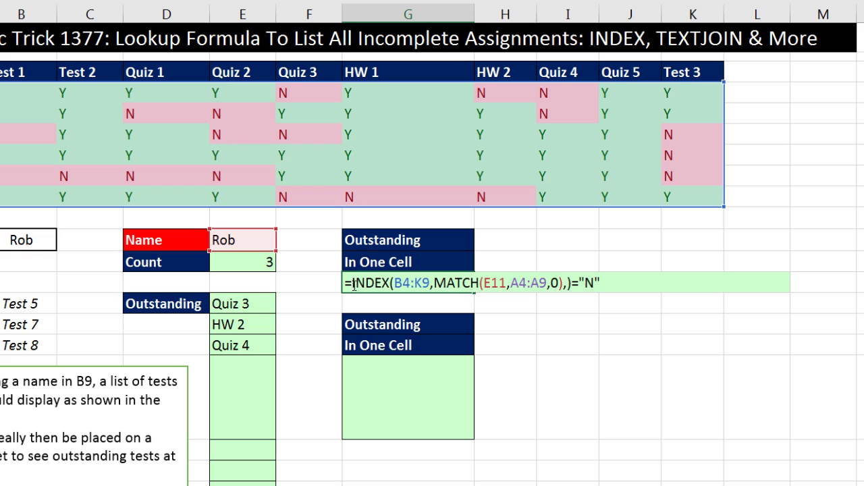
text(if)
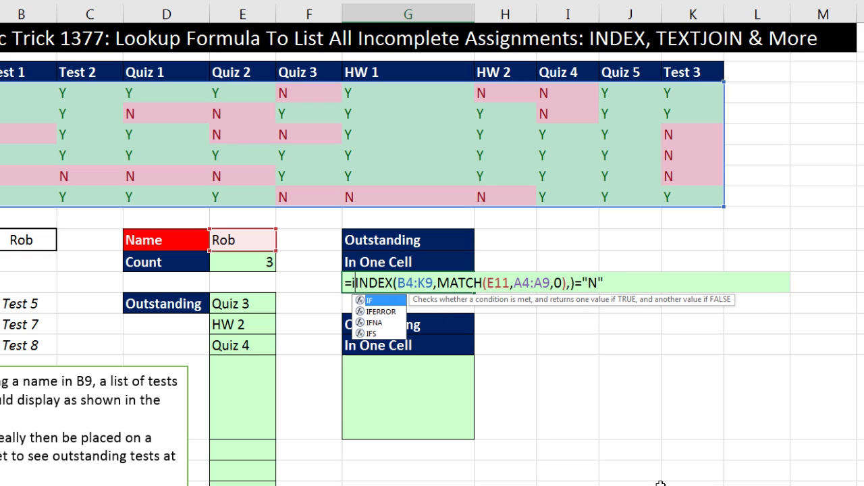
key(Tab)
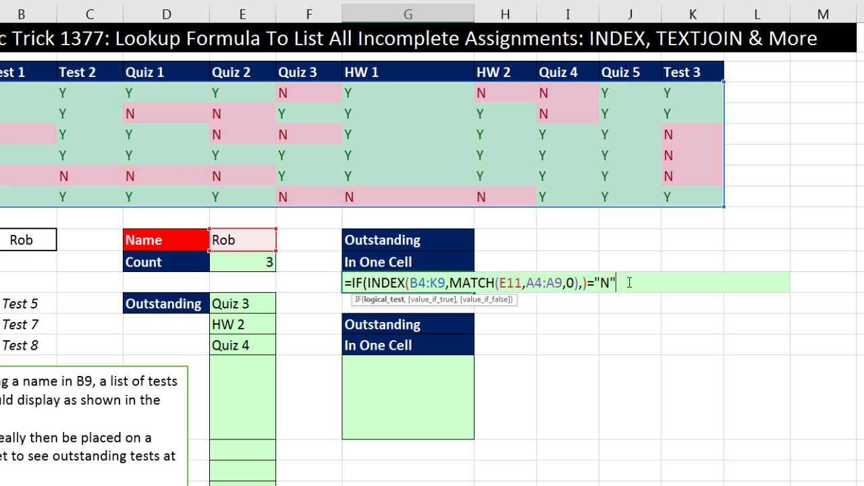
text(,)
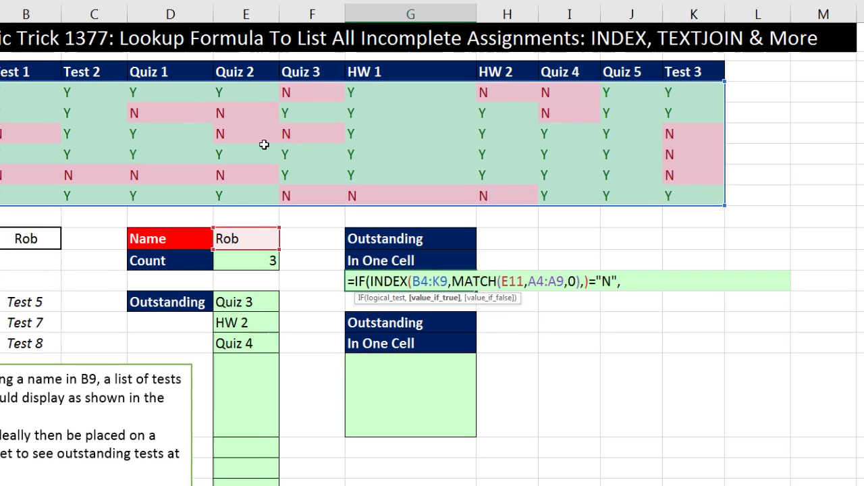
drag(20, 70, 714, 70)
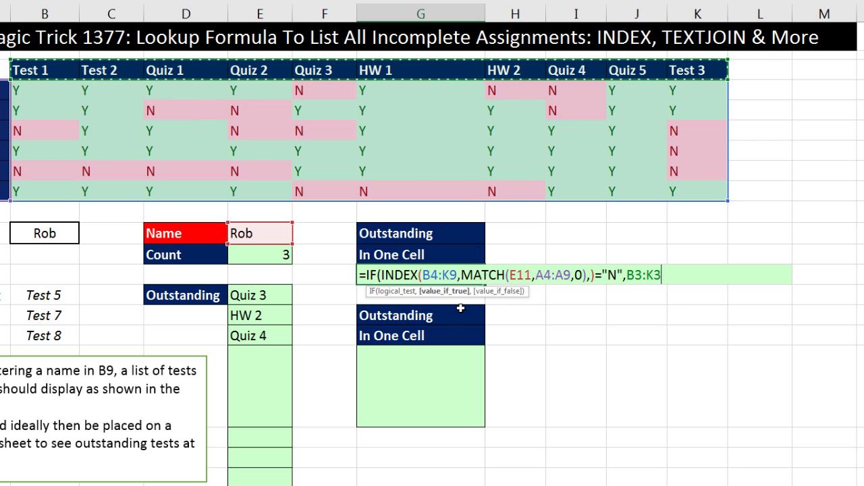
text(,)
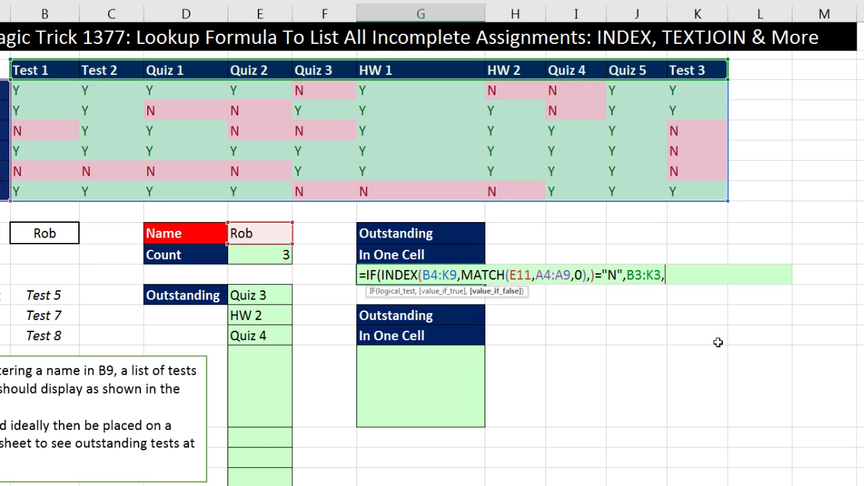
text(""))
key(F9)
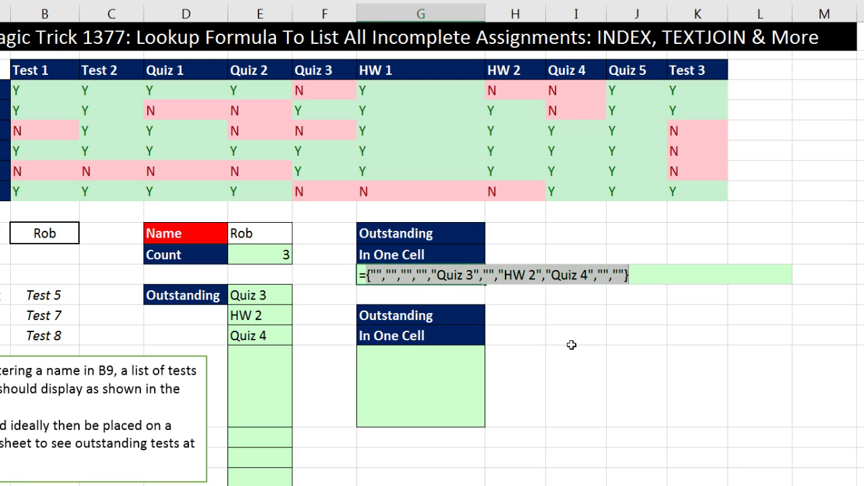
key(ctrl+z)
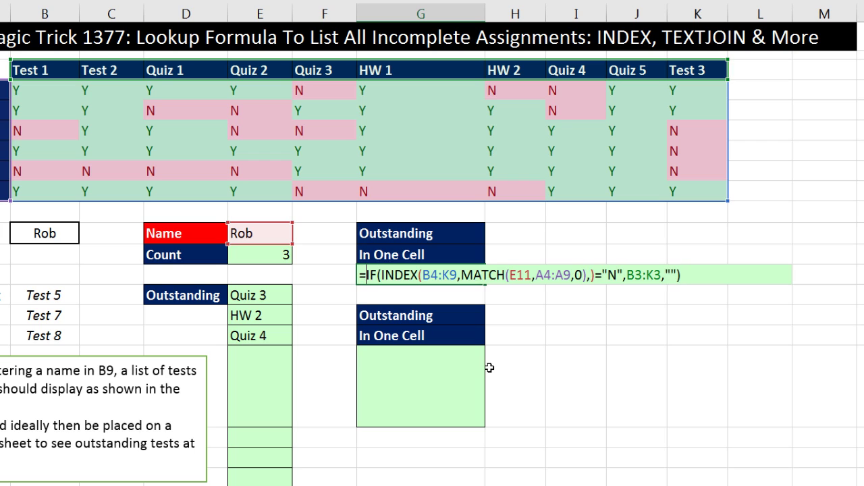
Wrap the IF expression in TEXTJOIN with a ", " delimiter and empty ignore_empty argument.
text(text)
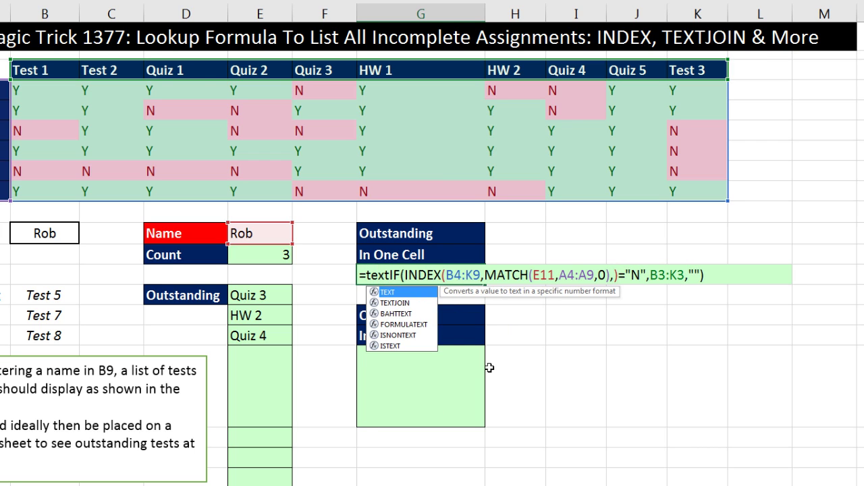
key(Down)
key(Tab)
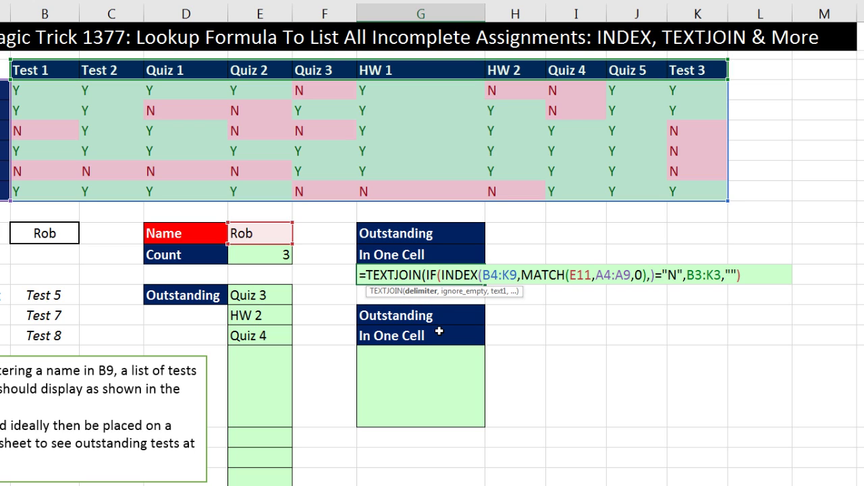
text(")
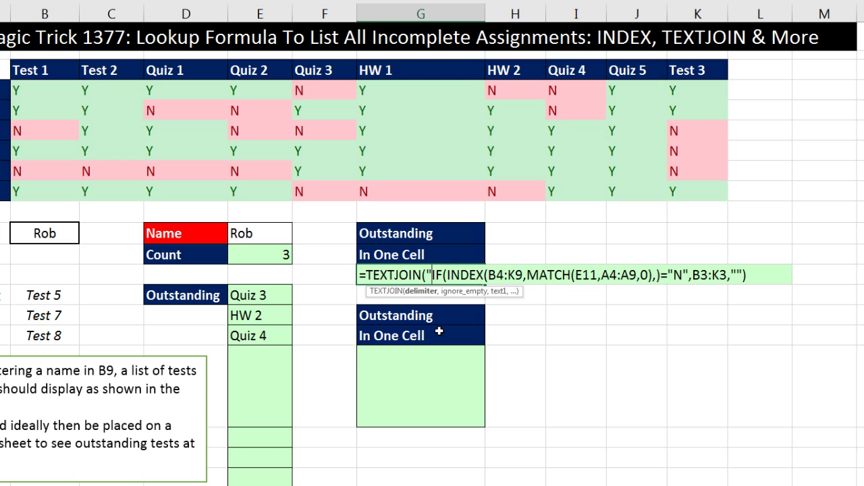
text(, ")
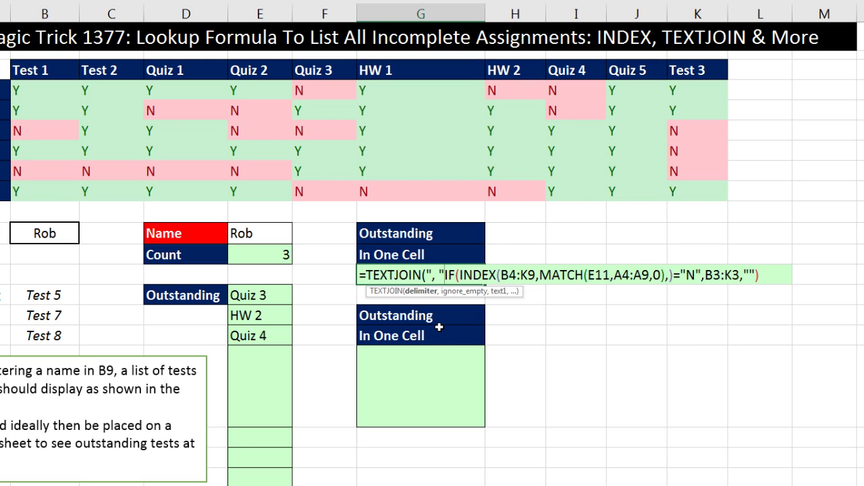
text(,)
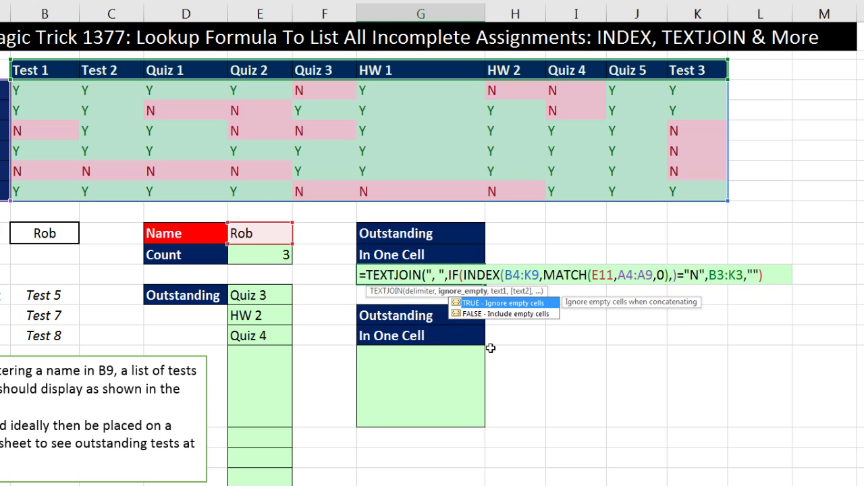
text(,)
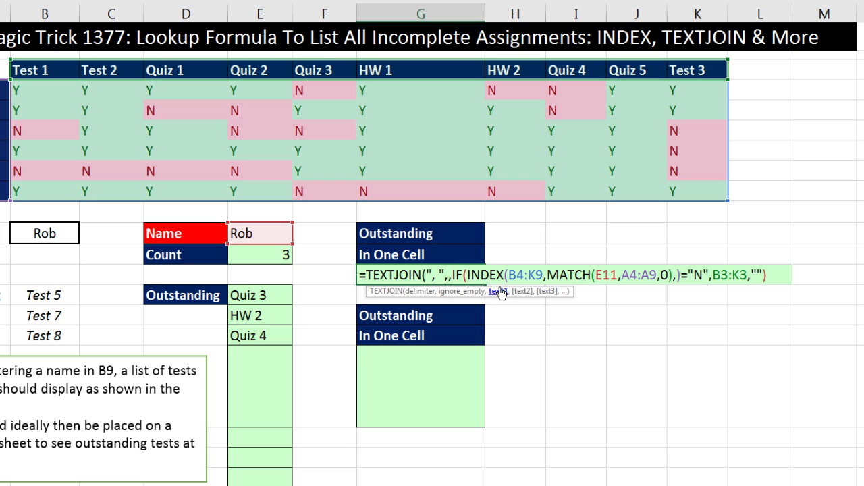
Review the IF condition, INDEX lookup and ="N" comparison inside G13's TEXTJOIN formula.
key(shift+End)
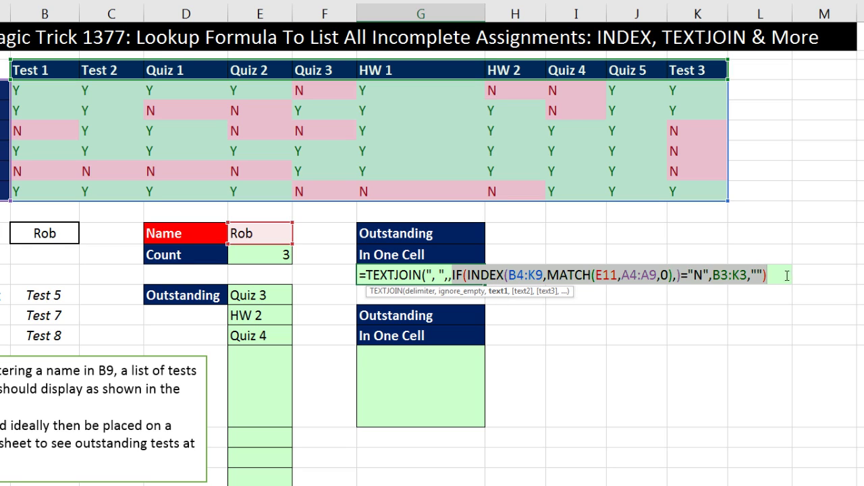
key(End)
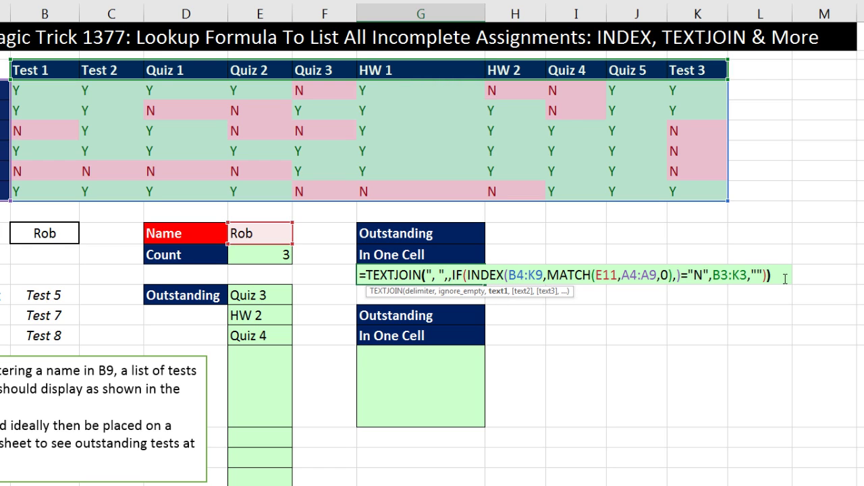
click(468, 277)
click(480, 292)
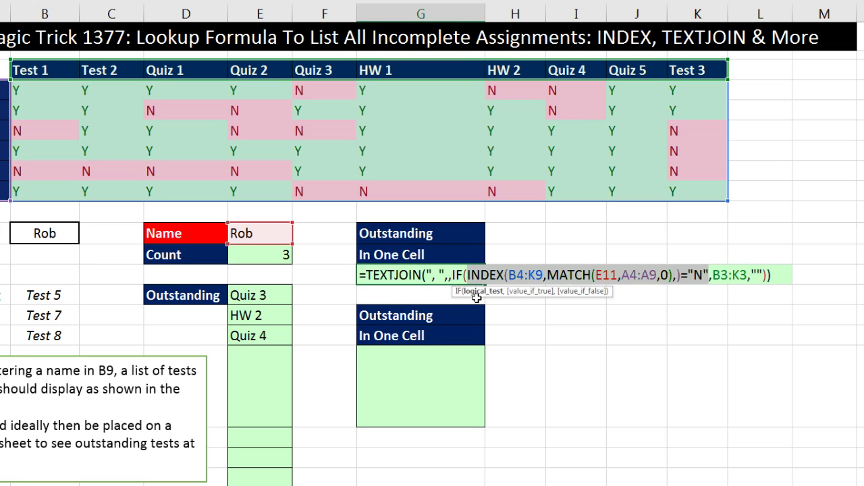
click(467, 274)
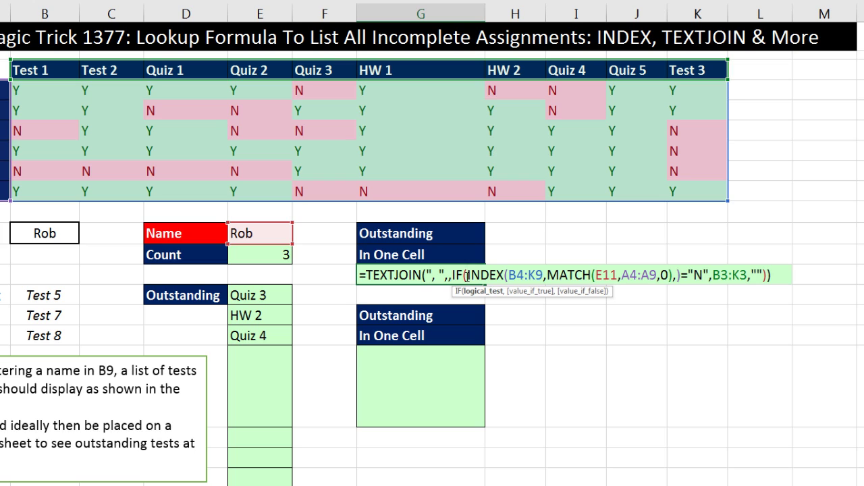
drag(467, 275, 684, 277)
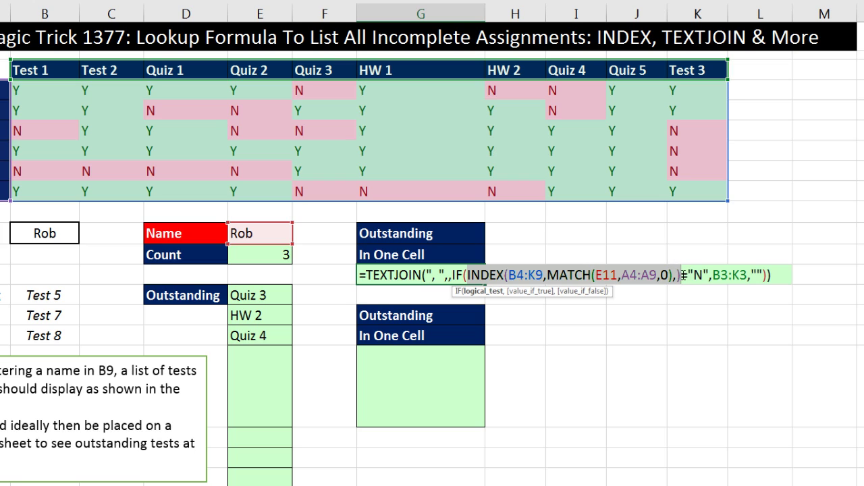
drag(681, 275, 689, 275)
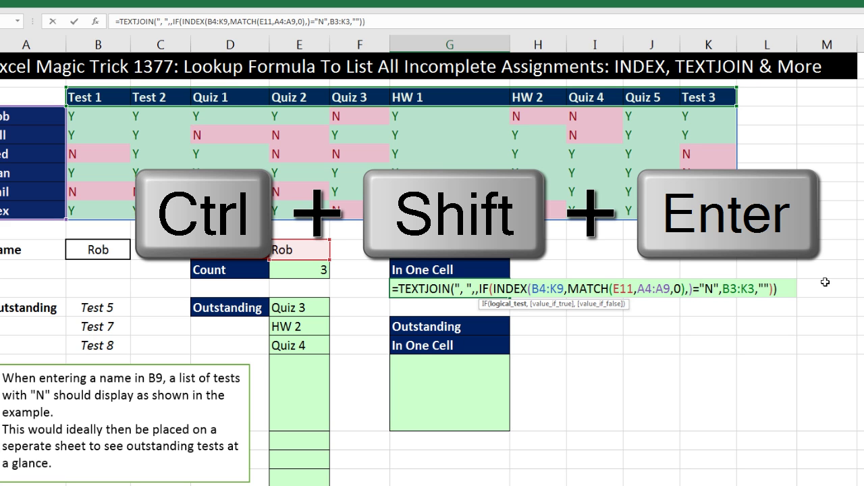
Enter the G13 TEXTJOIN as an array formula and test it by switching E11 between Rob and Dan.
key(ctrl+shift+Return)
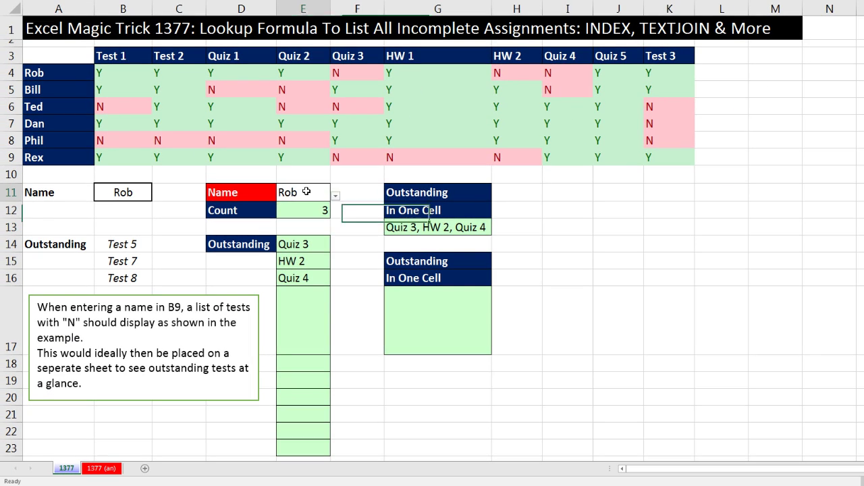
click(306, 192)
click(335, 195)
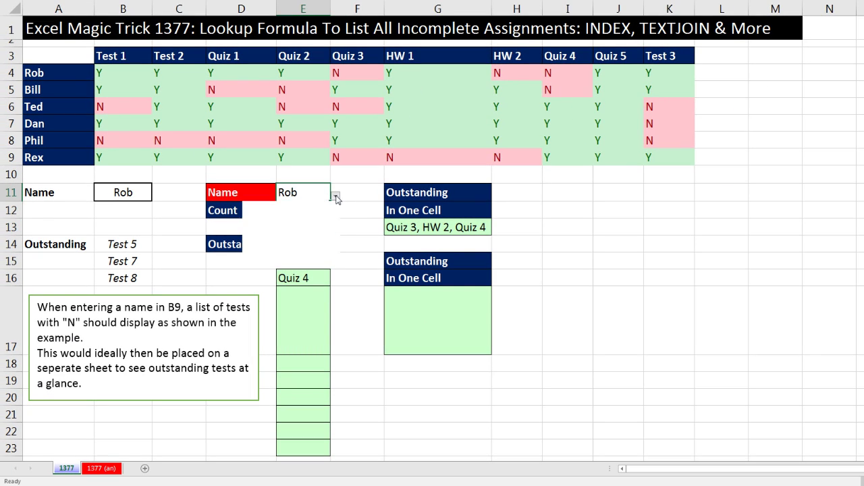
click(276, 225)
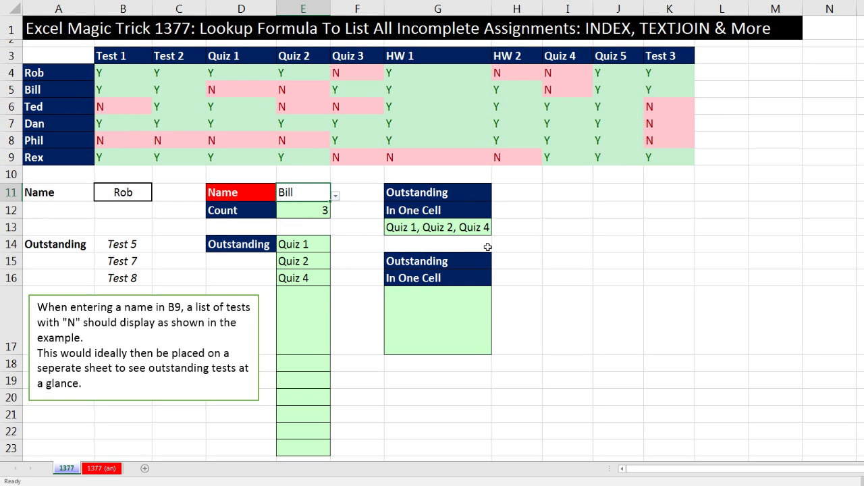
click(336, 196)
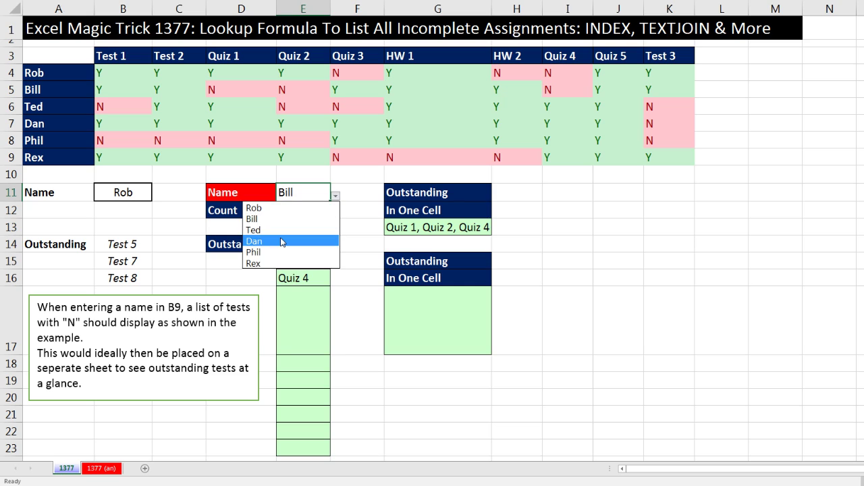
click(284, 234)
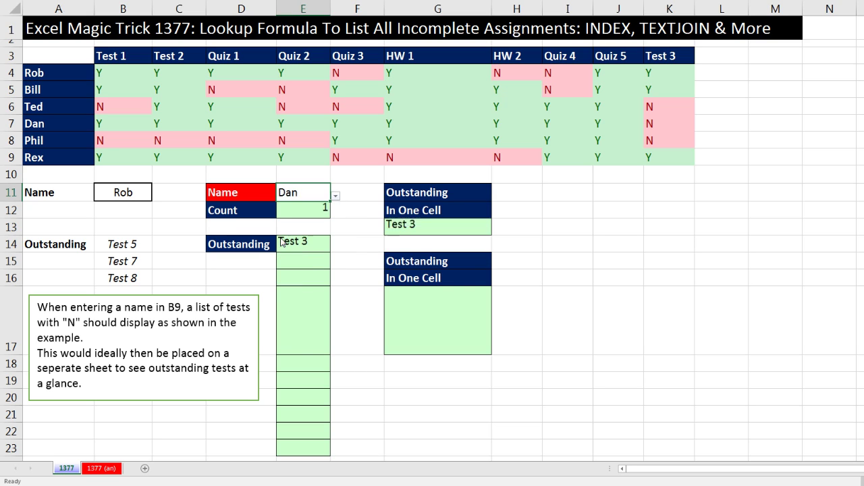
click(335, 196)
click(281, 205)
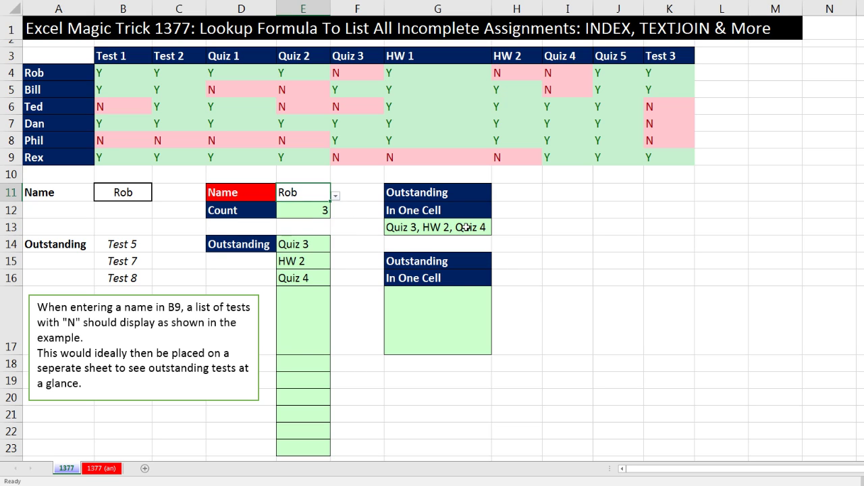
double_click(466, 227)
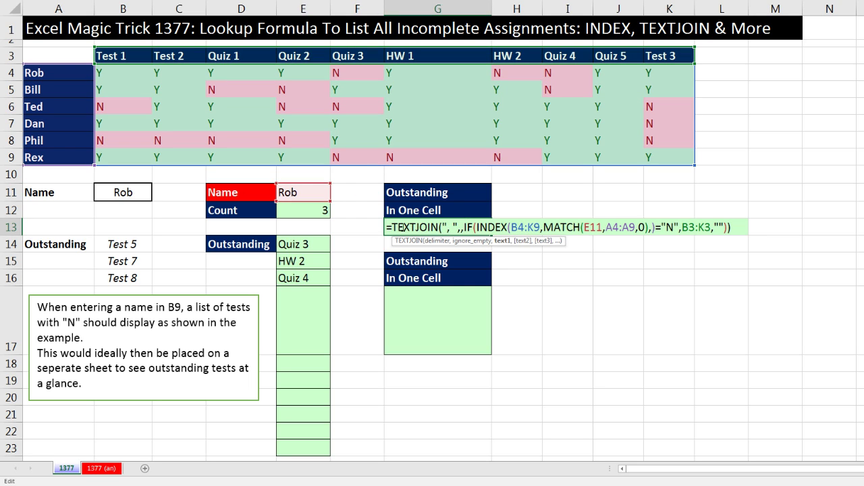
Copy the TEXTJOIN formula from G13 and paste it into G17.
drag(388, 227, 760, 258)
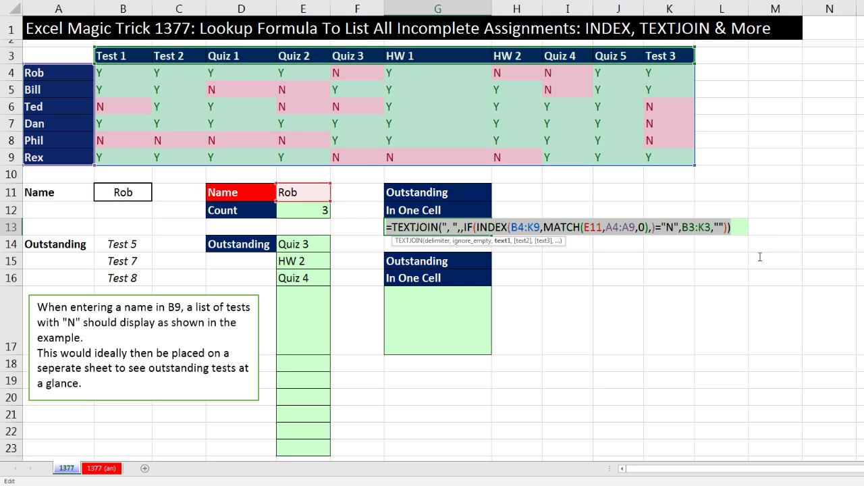
key(ctrl+c)
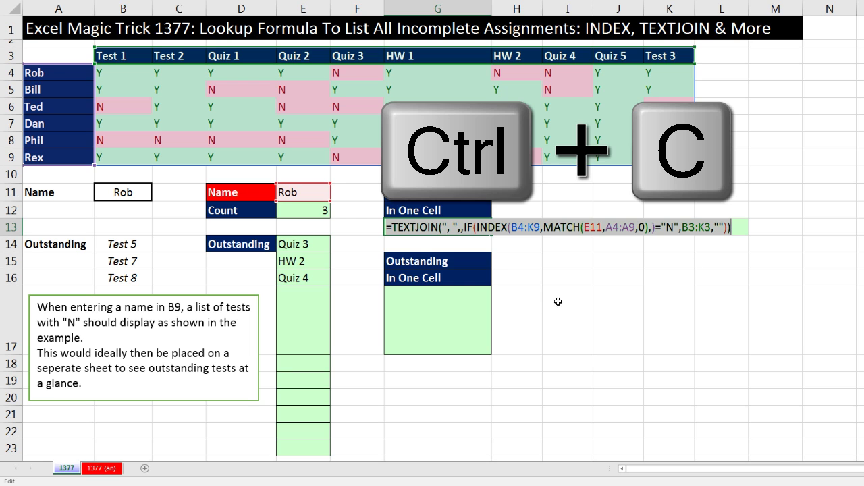
key(Escape)
click(436, 321)
key(F2)
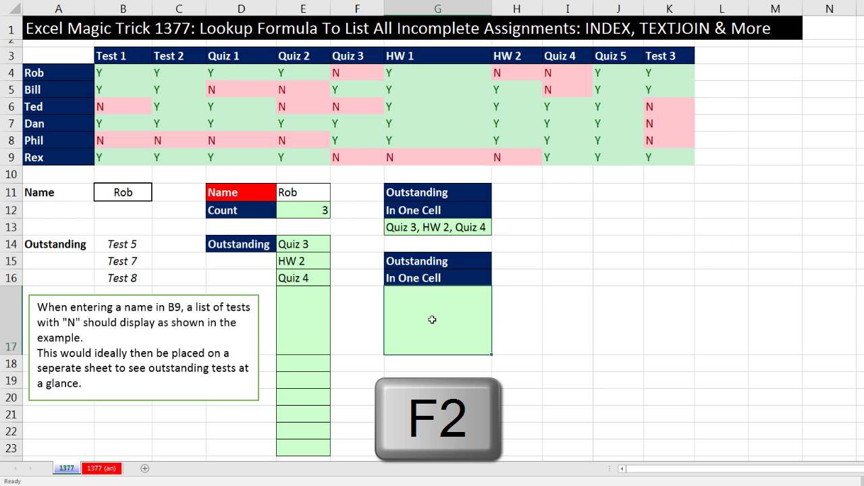
key(ctrl+v)
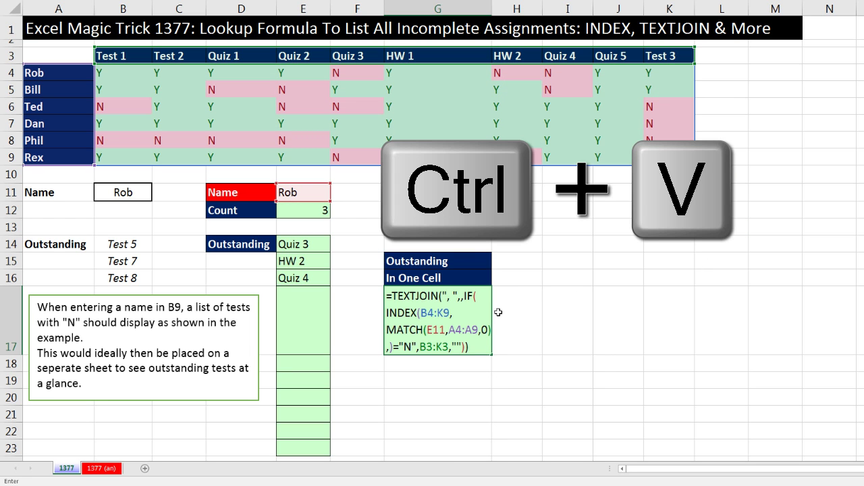
Replace the comma-space delimiter in the G17 formula with CHAR(10).
drag(443, 297, 450, 298)
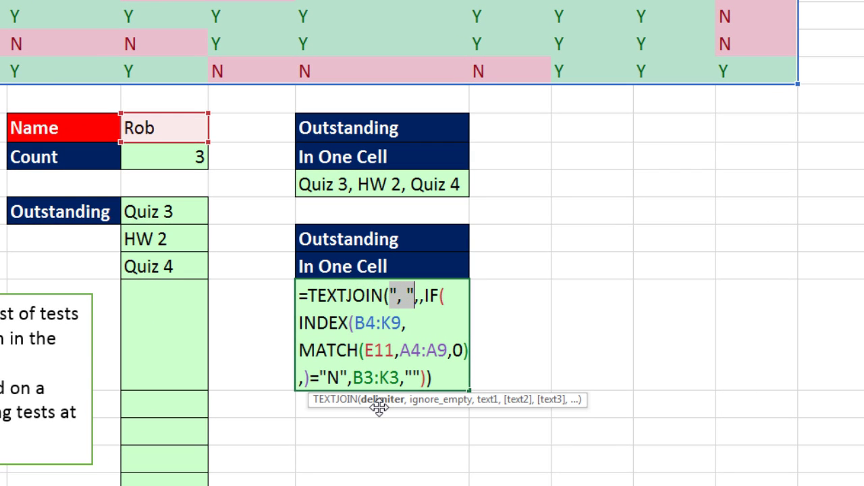
text(ch)
key(Tab)
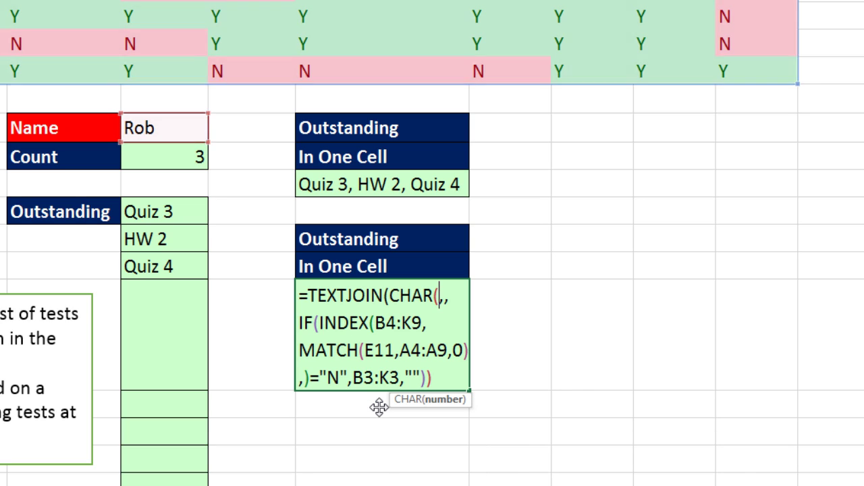
text(1)
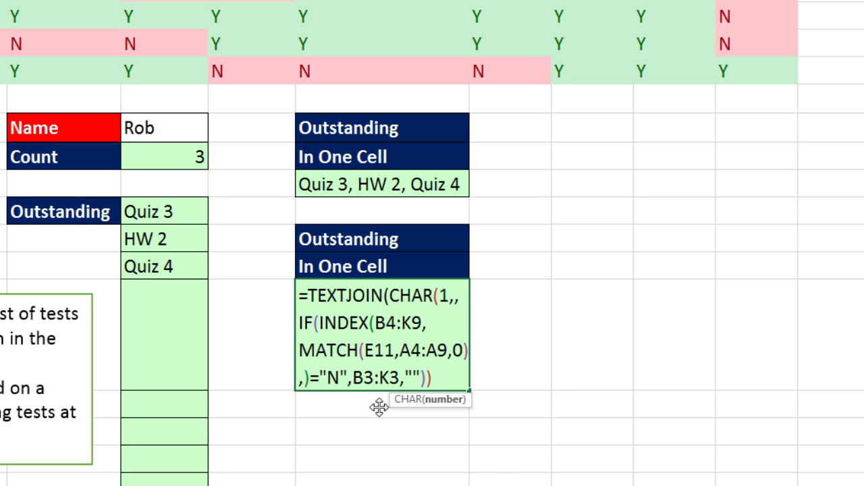
text(0)
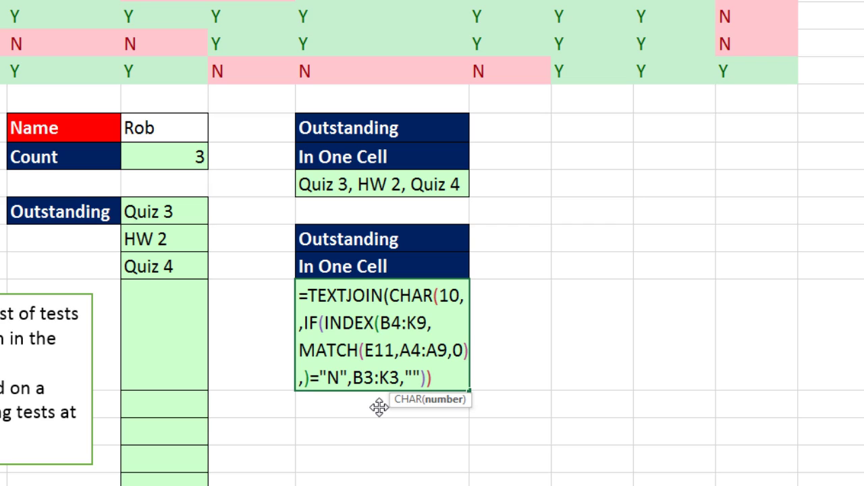
text())
click(445, 295)
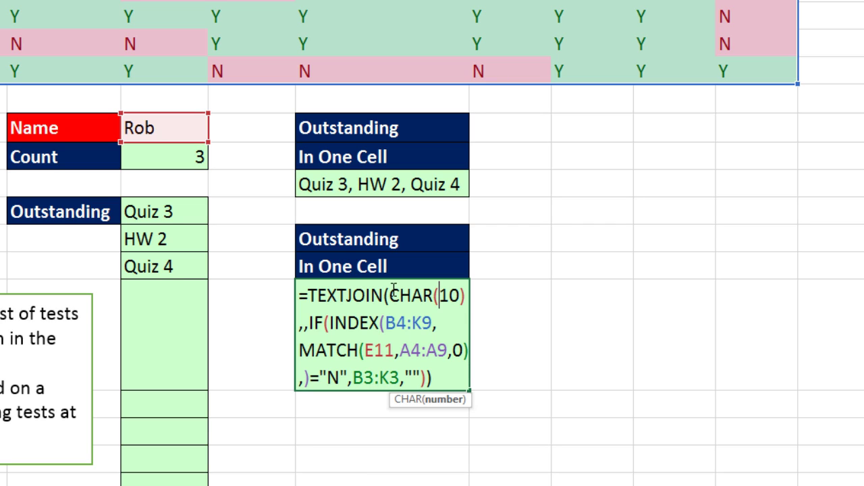
Try a quoted line-break delimiter, revert to CHAR(10), and commit G17 as an array formula.
drag(391, 293, 467, 292)
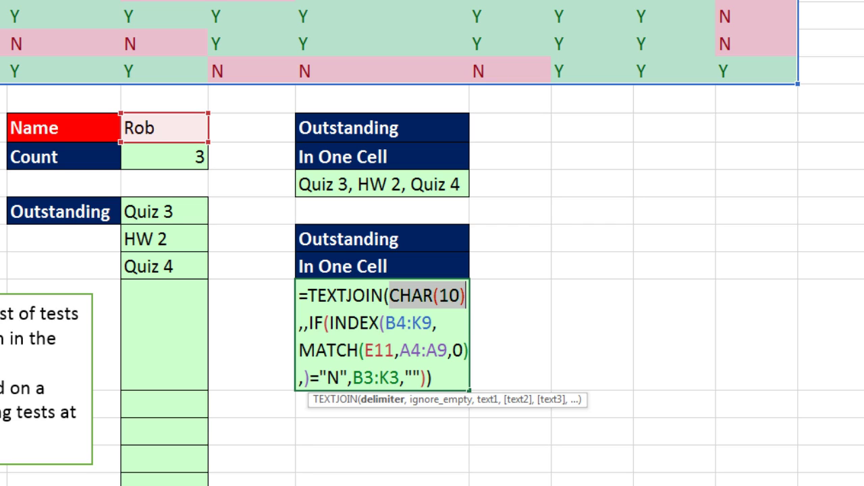
text(",,IF)
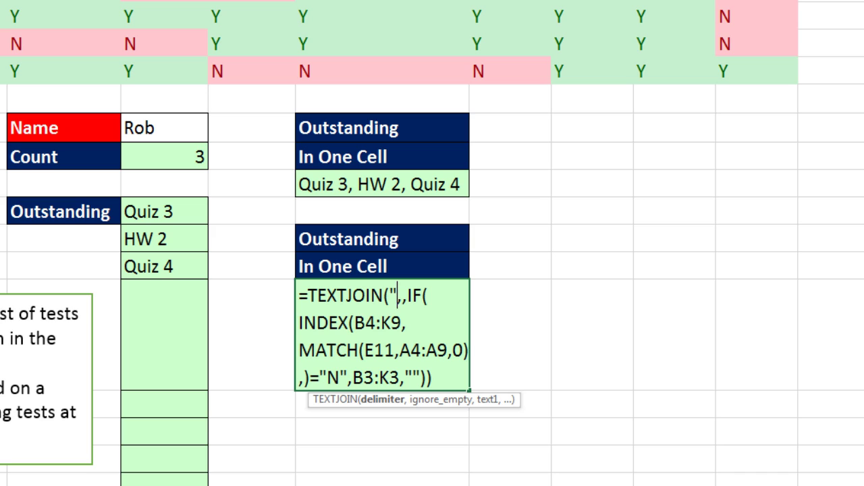
key(alt+Return)
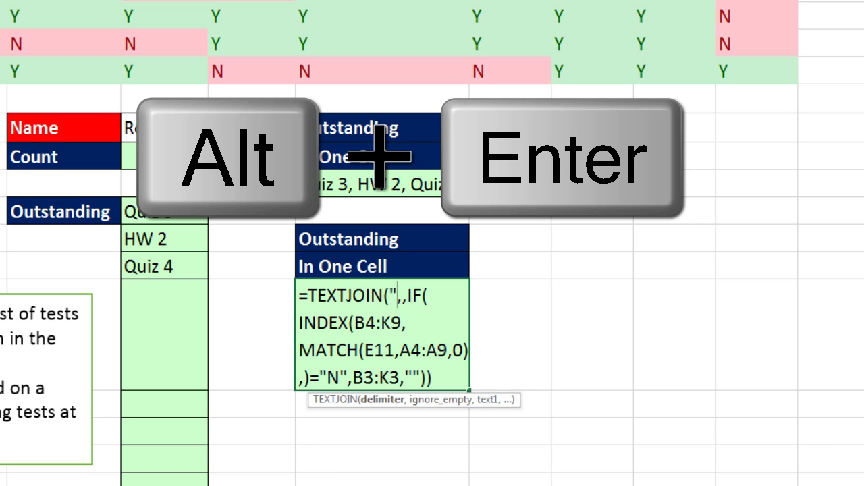
key(alt+Return)
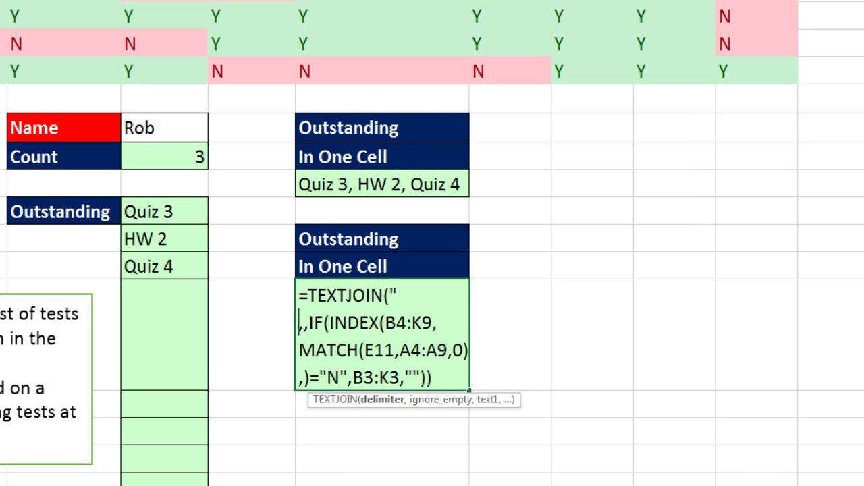
text(")
key(BackSpace)
key(BackSpace)
key(BackSpace)
text(ch)
key(Tab)
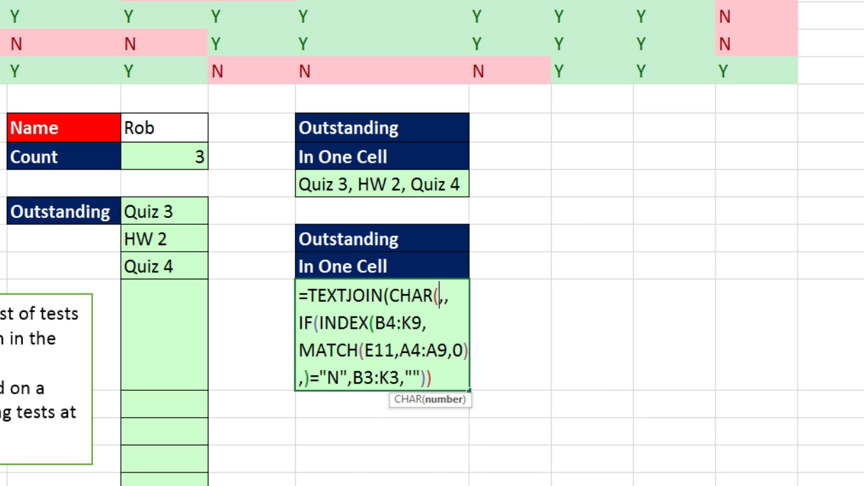
text(10))
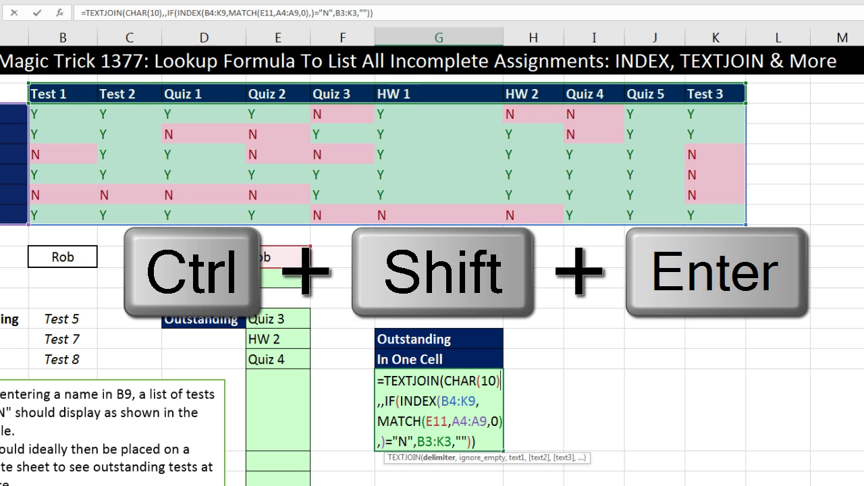
key(ctrl+shift+Return)
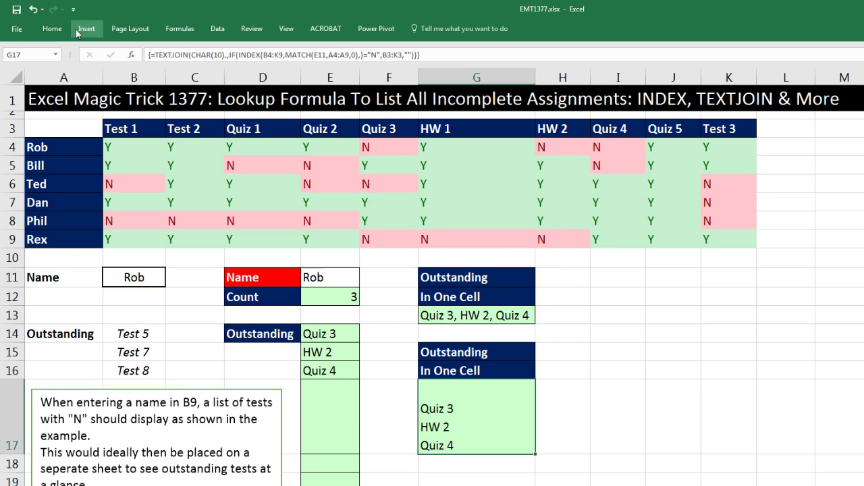
Toggle Wrap Text off and back on for G17.
click(52, 29)
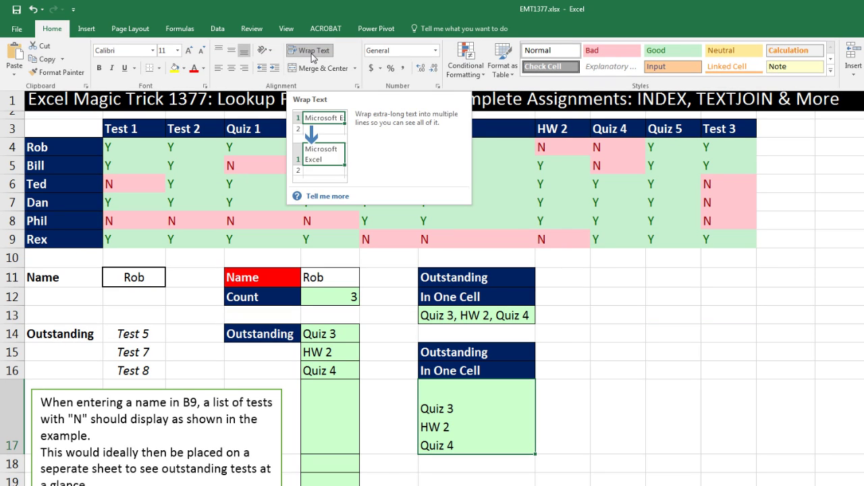
click(312, 54)
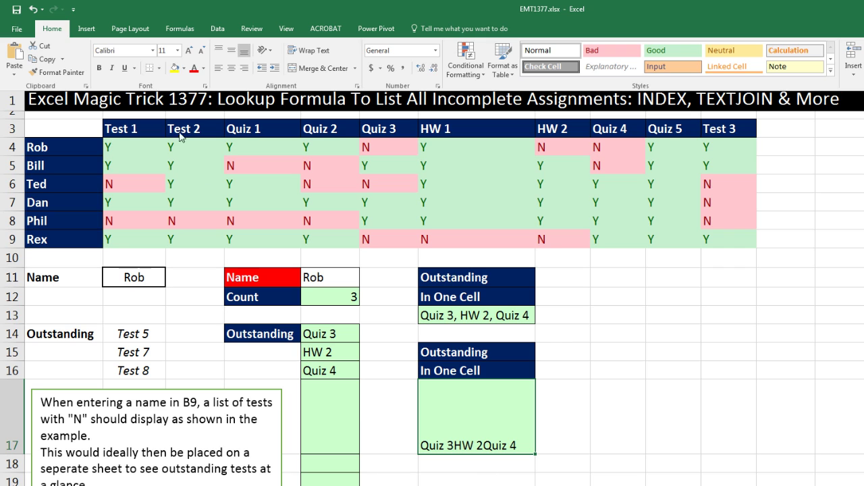
click(312, 50)
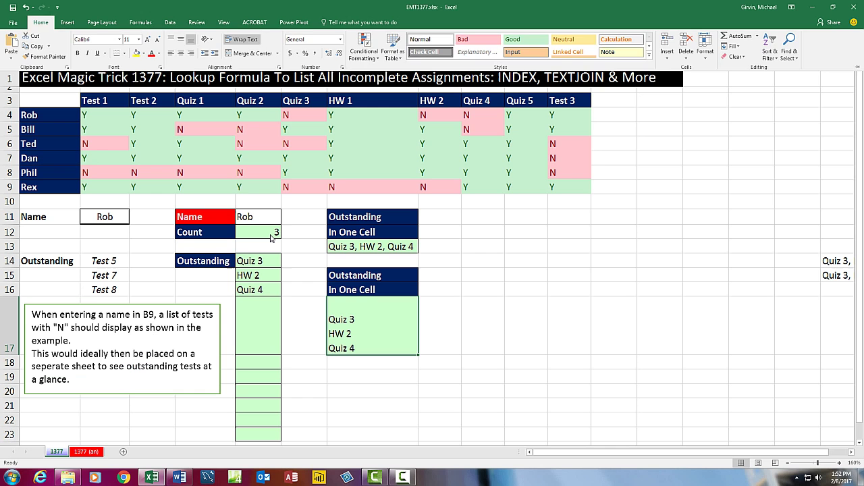
double_click(52, 28)
Choose Dan and then Phil from the E11 name dropdown to test the formulas.
click(330, 278)
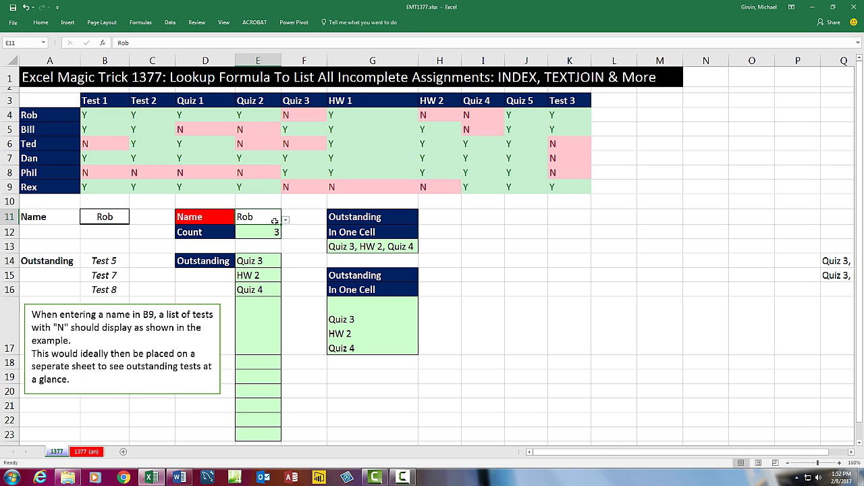
click(286, 220)
click(276, 259)
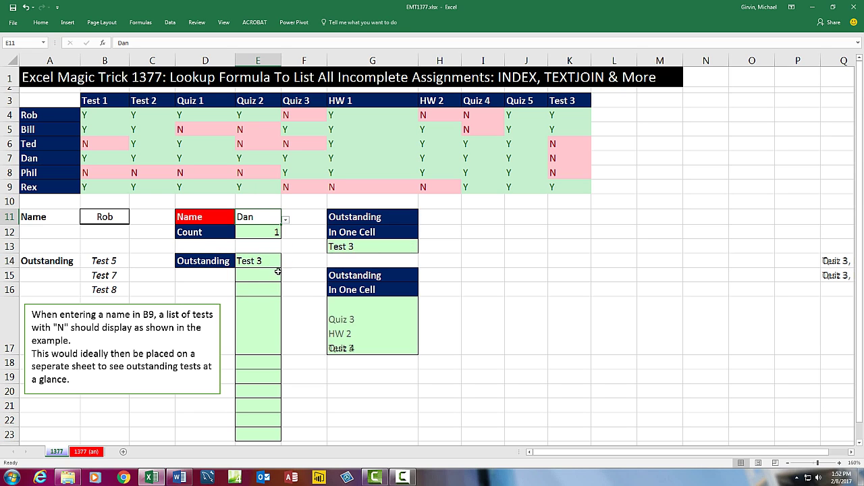
click(286, 220)
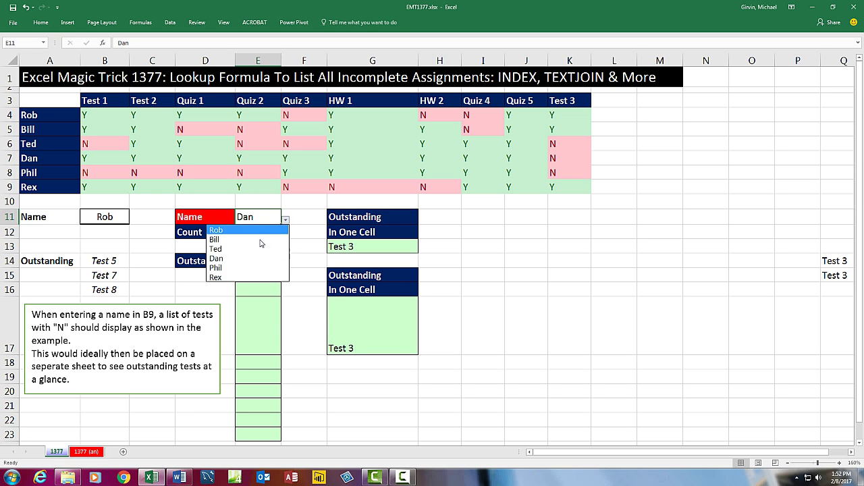
click(250, 267)
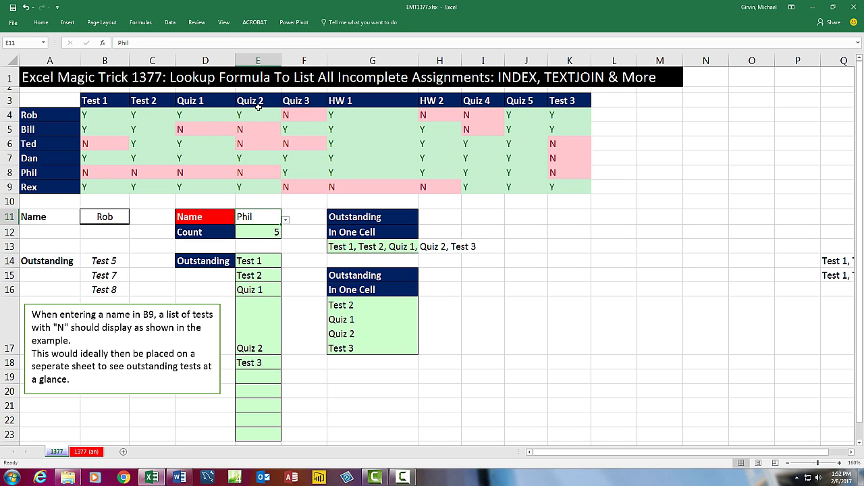
double_click(388, 332)
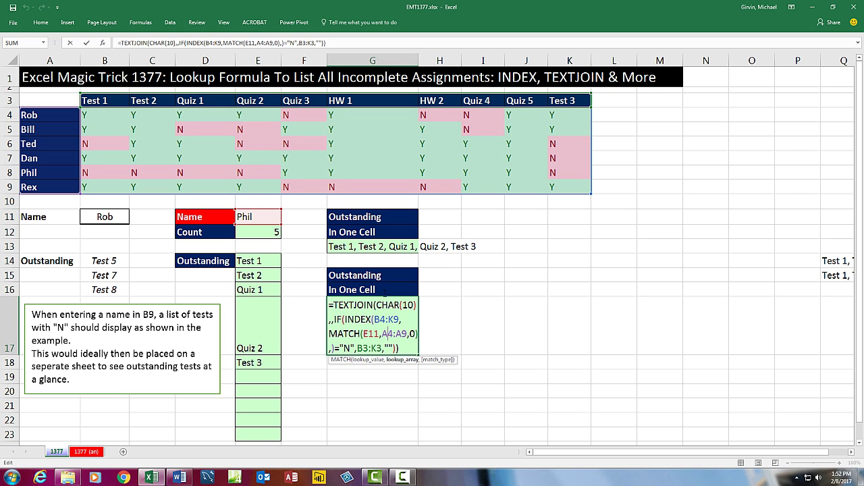
key(Escape)
double_click(385, 247)
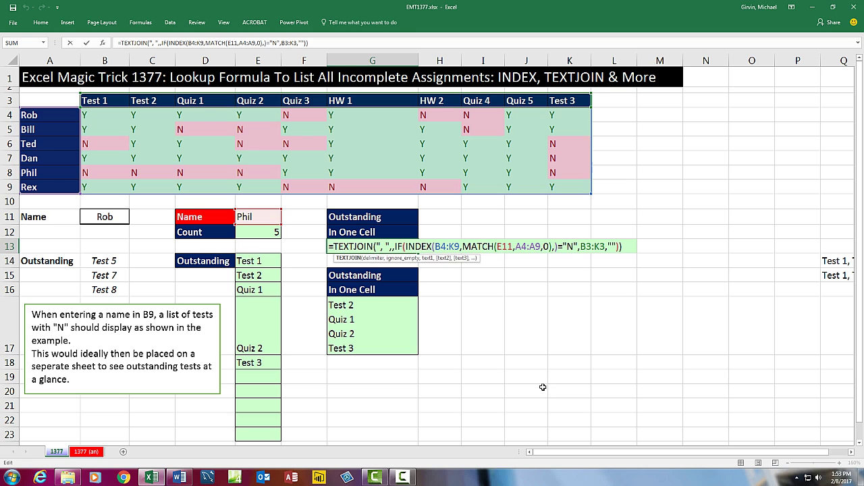
key(Escape)
double_click(240, 260)
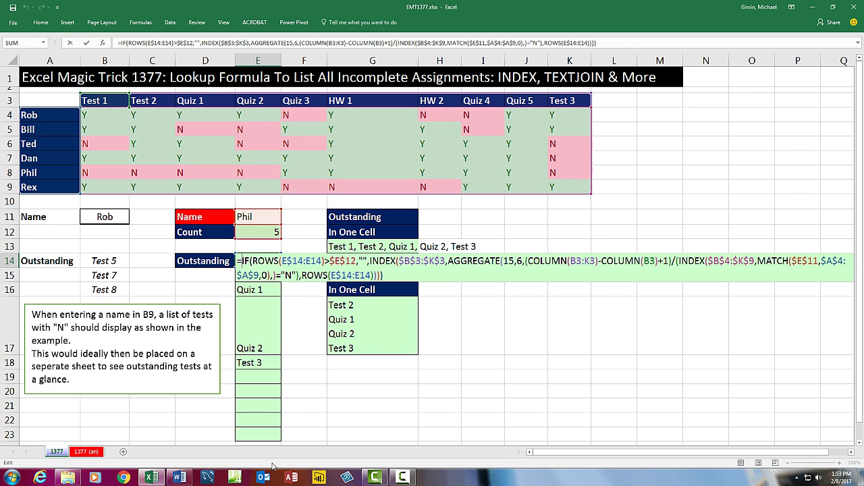
key(Escape)
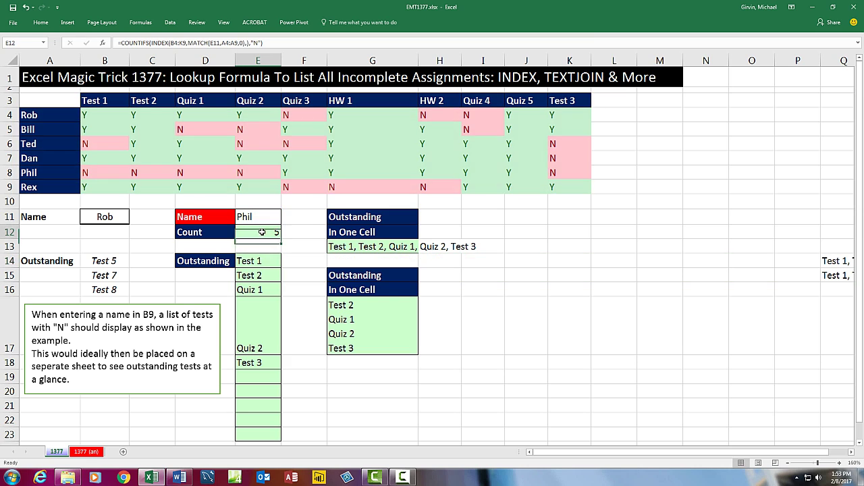
double_click(260, 232)
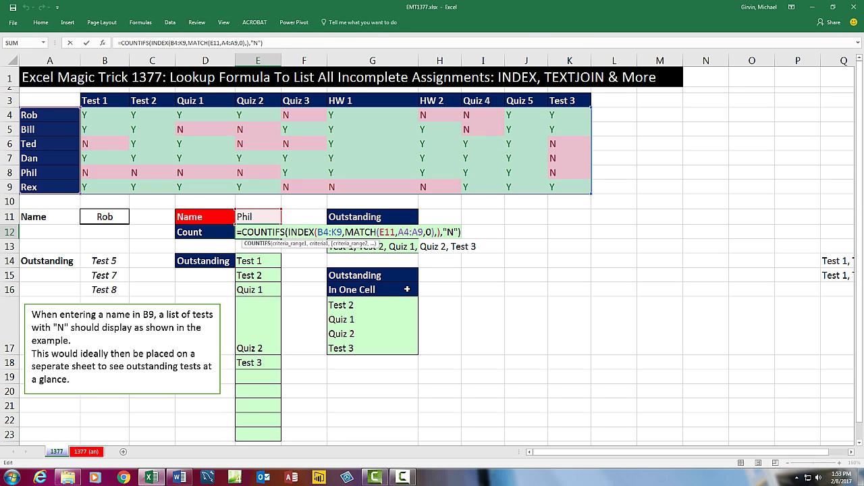